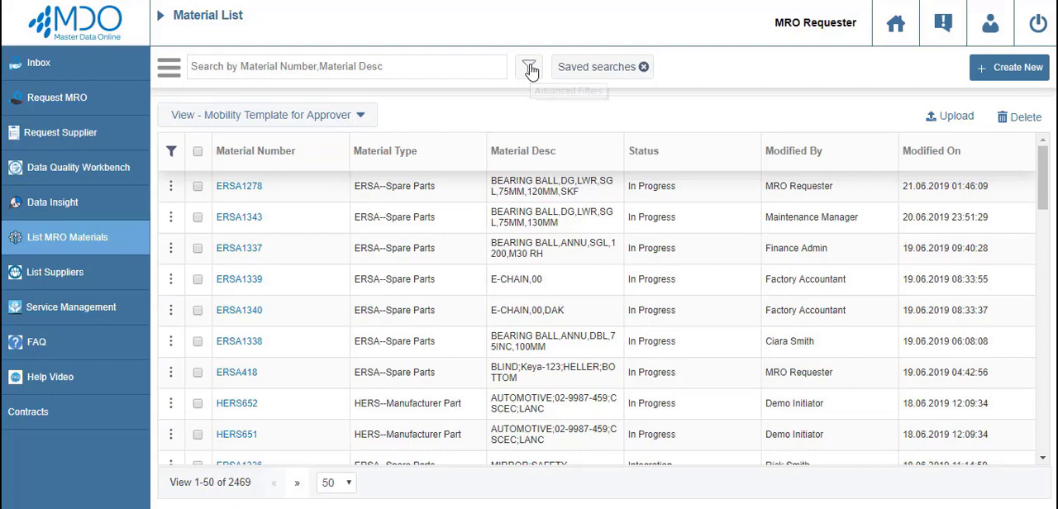
Filter the material list by material type ERSA--Spare Parts, a material group, plant 0001--Werk 0001 and a creation date within 30 days.
{"action": "left_click", "coordinate": [529, 68]}
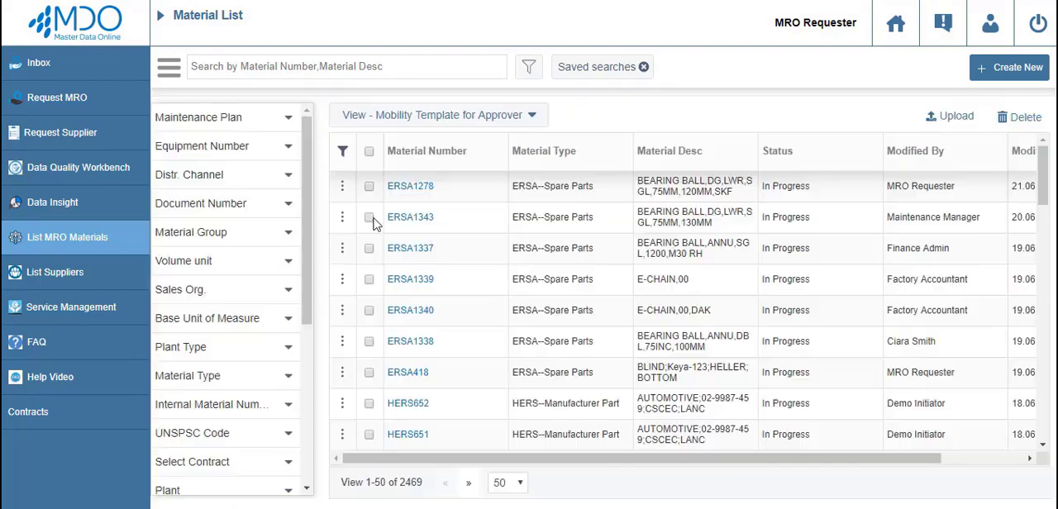
{"action": "left_click", "coordinate": [288, 380]}
{"action": "left_click", "coordinate": [256, 403]}
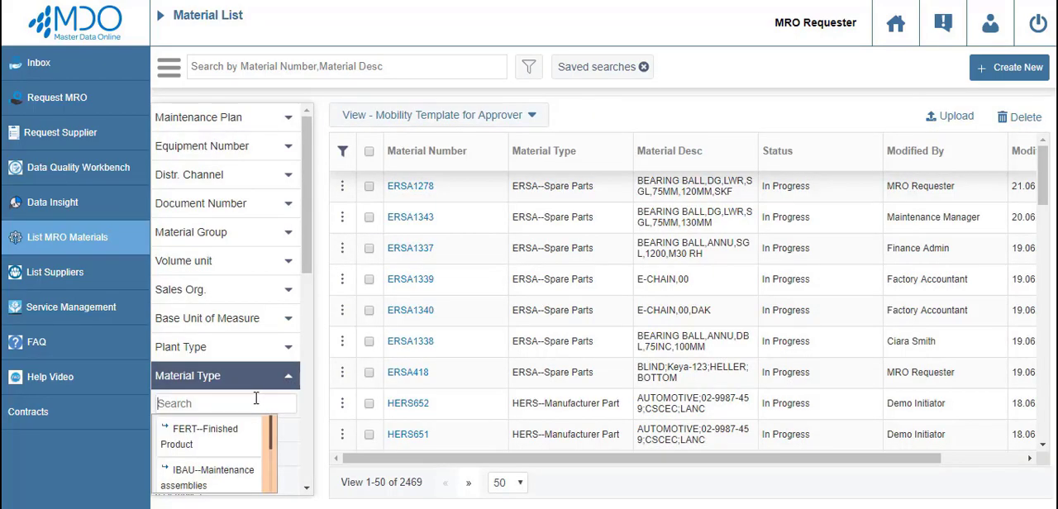
{"action": "type", "text": "ERSA"}
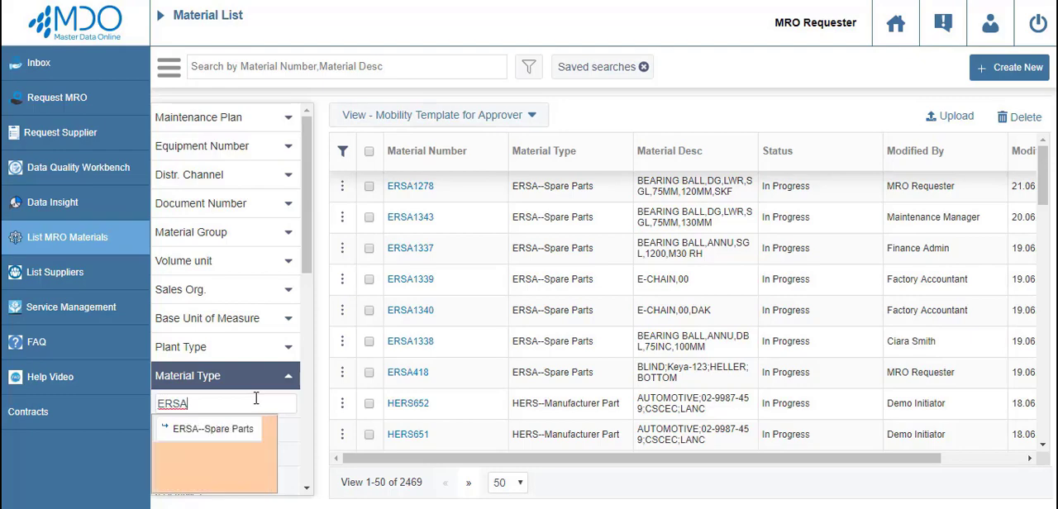
{"action": "left_click", "coordinate": [239, 439]}
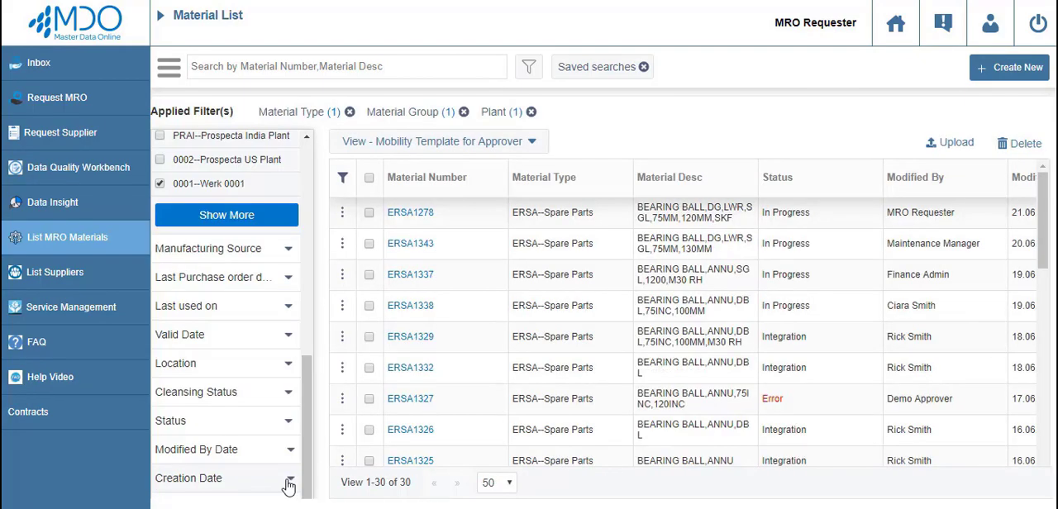
{"action": "left_click", "coordinate": [289, 413]}
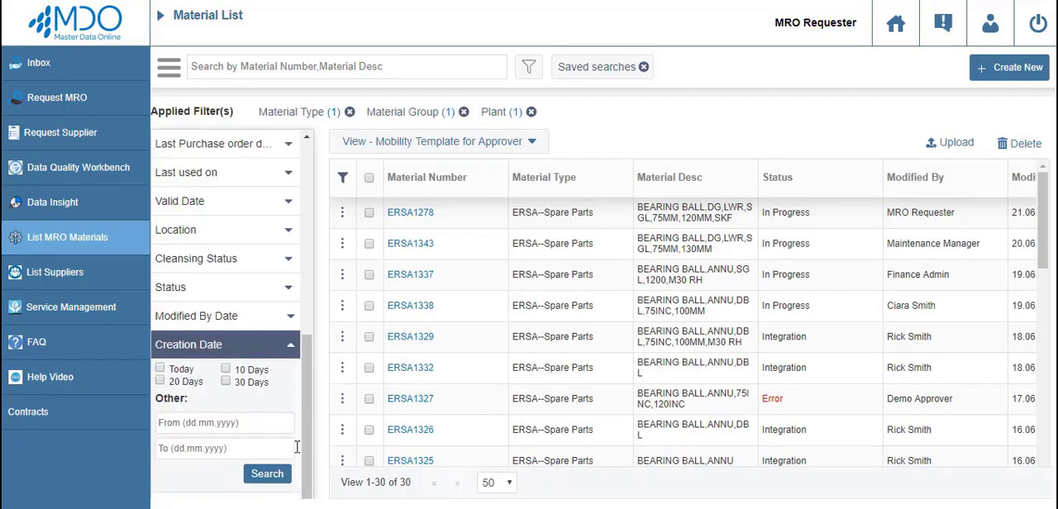
{"action": "left_click", "coordinate": [226, 383]}
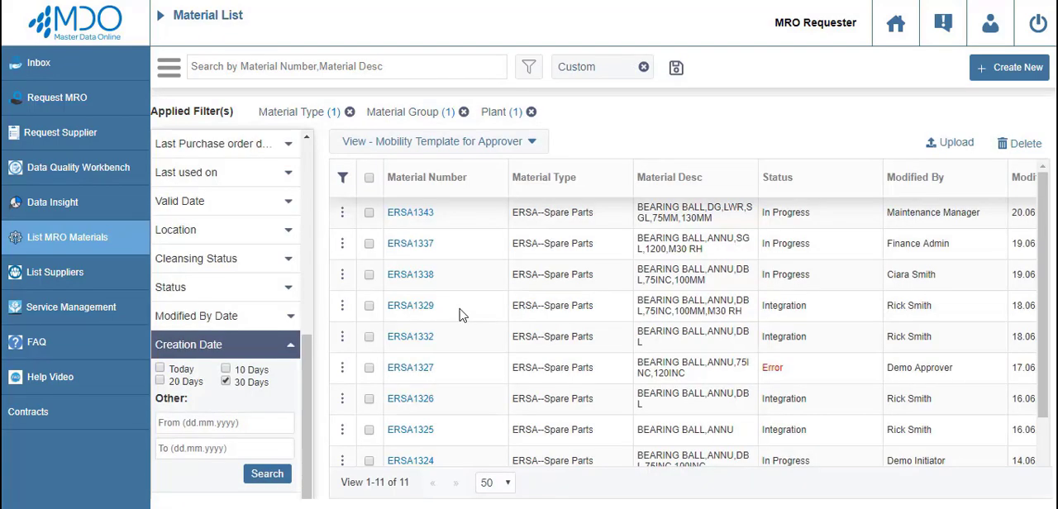
Start a new material, skip the existing-material search in the description generator, and select the noun BEARING,BALL.
{"action": "left_click", "coordinate": [1007, 72]}
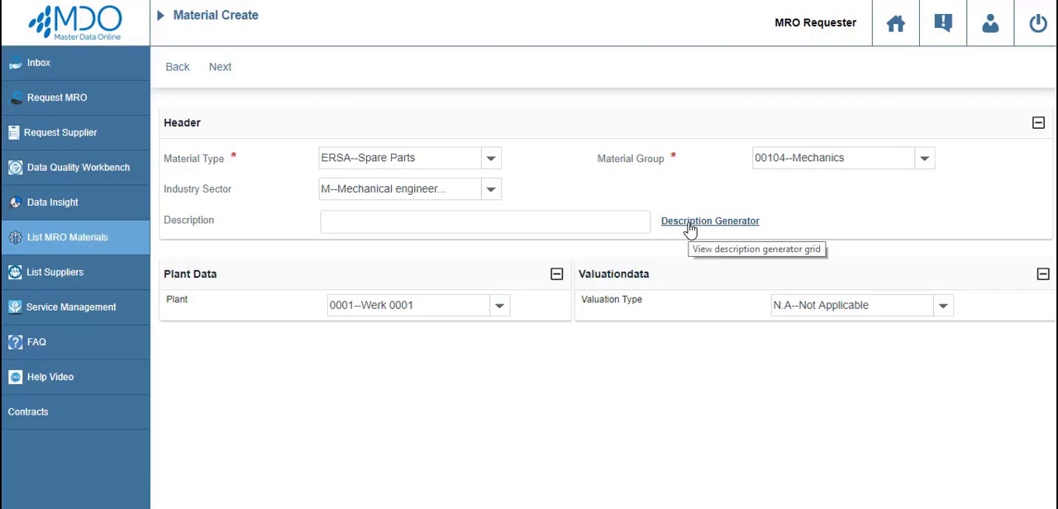
{"action": "left_click", "coordinate": [690, 223]}
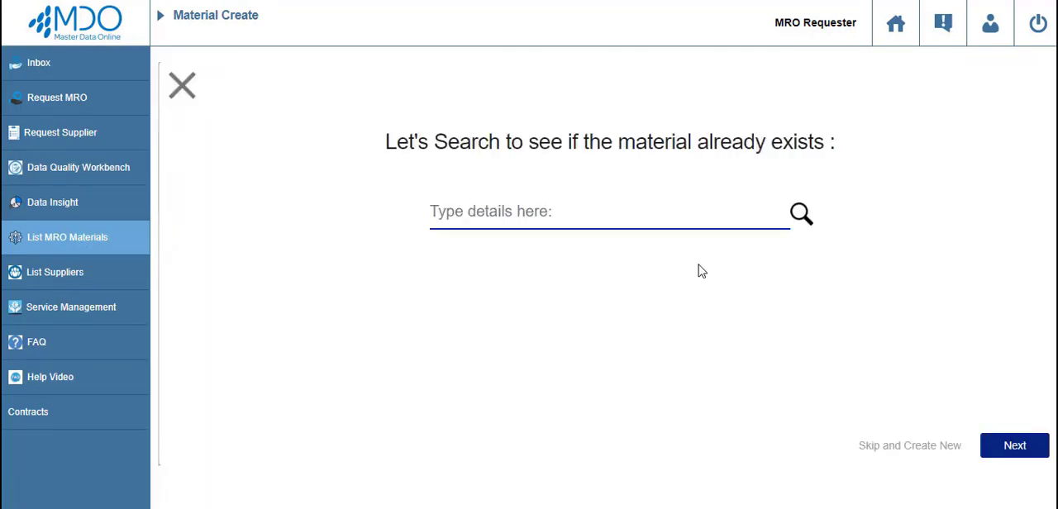
{"action": "left_click", "coordinate": [884, 447]}
{"action": "left_click", "coordinate": [572, 210]}
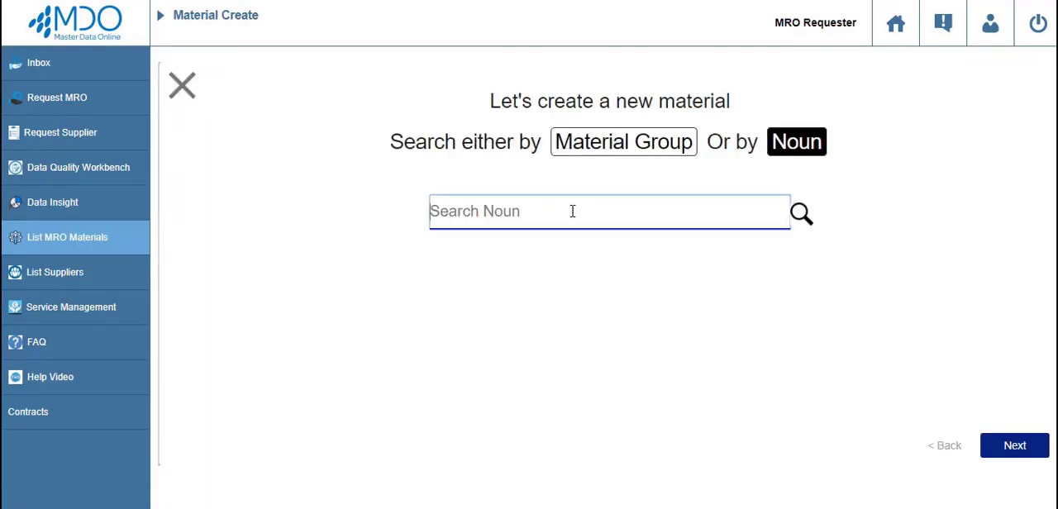
{"action": "type", "text": "BEARI"}
{"action": "left_click", "coordinate": [559, 281]}
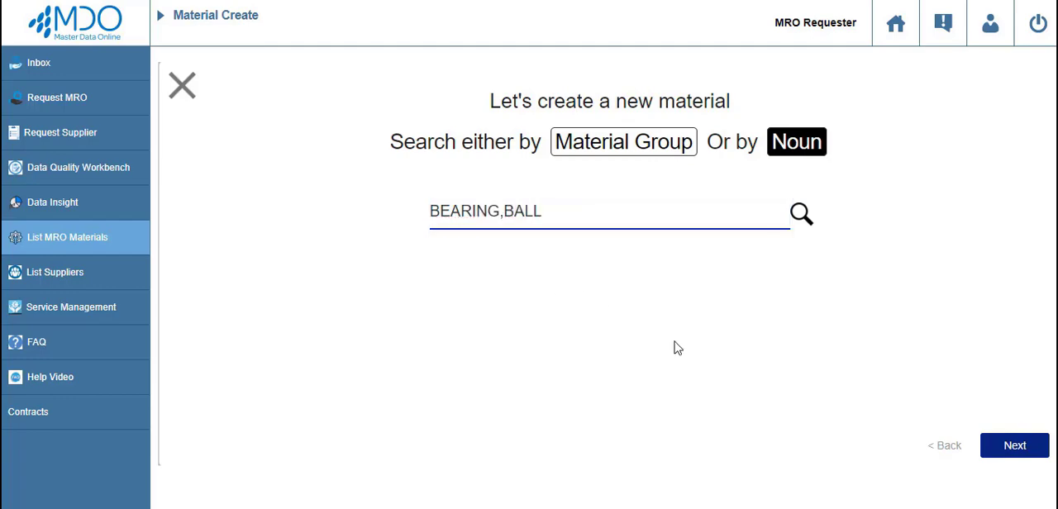
{"action": "left_click", "coordinate": [1011, 444]}
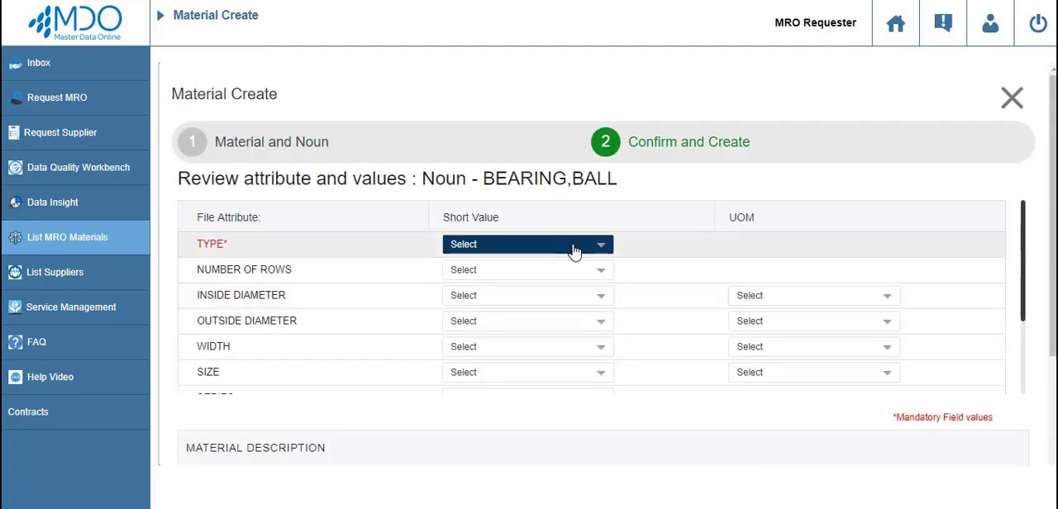
Set the bearing attributes to type ANNU, rows SGL, inside diameter 75 MM, outside diameter 130 MM, width 22 MM and size 100.
{"action": "left_click", "coordinate": [574, 244]}
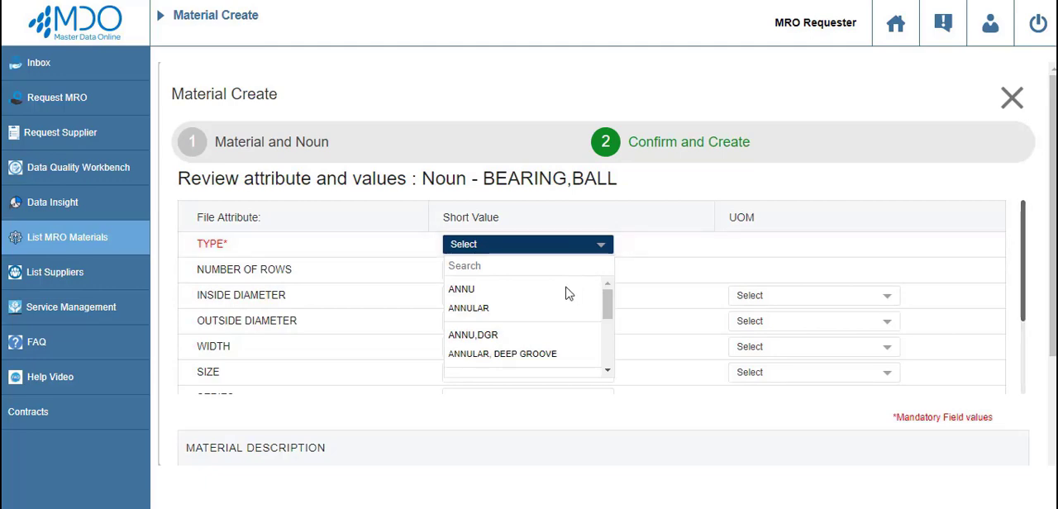
{"action": "left_click", "coordinate": [545, 304]}
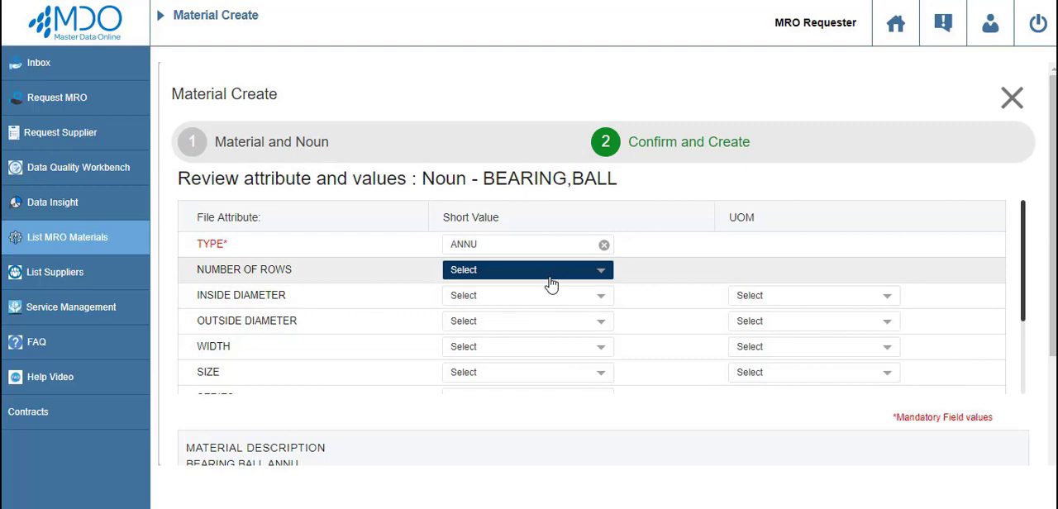
{"action": "left_click", "coordinate": [550, 280]}
{"action": "left_click", "coordinate": [522, 358]}
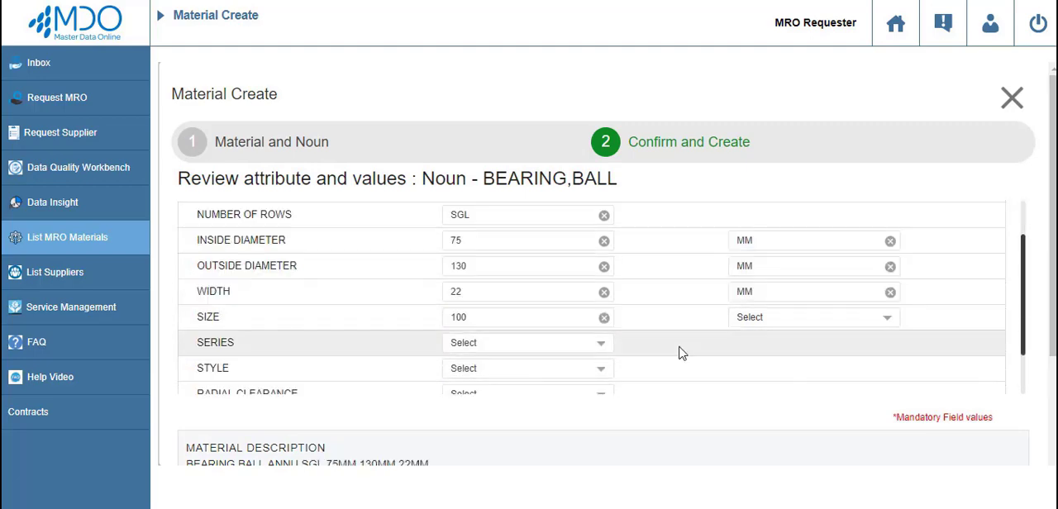
{"action": "scroll", "coordinate": [683, 349], "scroll_direction": "down", "scroll_amount": 5}
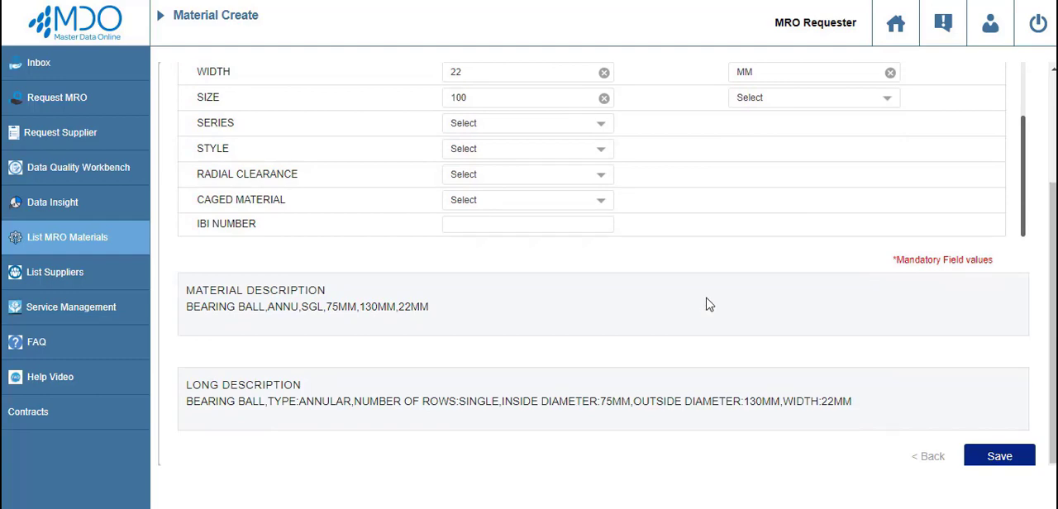
Save the generated description into the material header, run the duplicate check and close the duplicates list.
{"action": "left_click", "coordinate": [999, 457]}
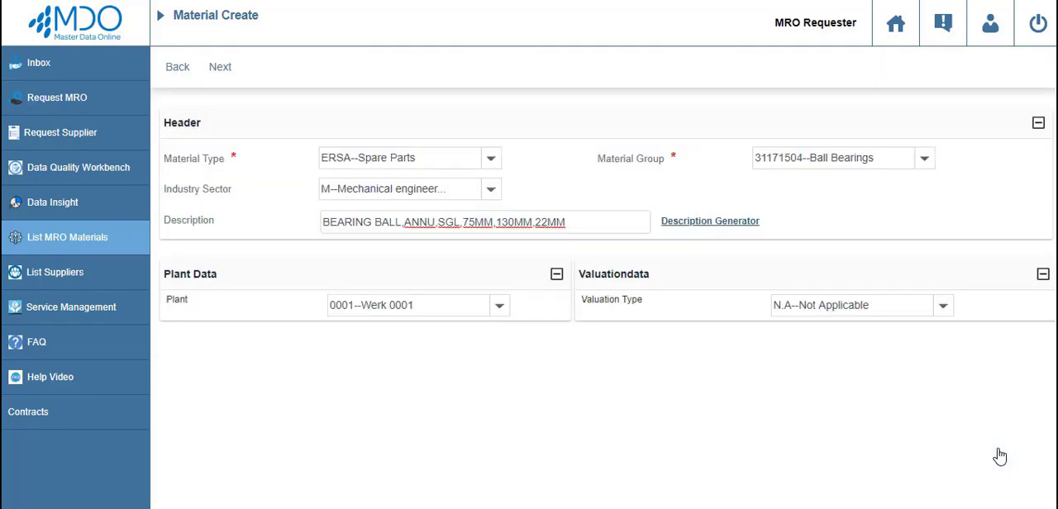
{"action": "left_click", "coordinate": [219, 69]}
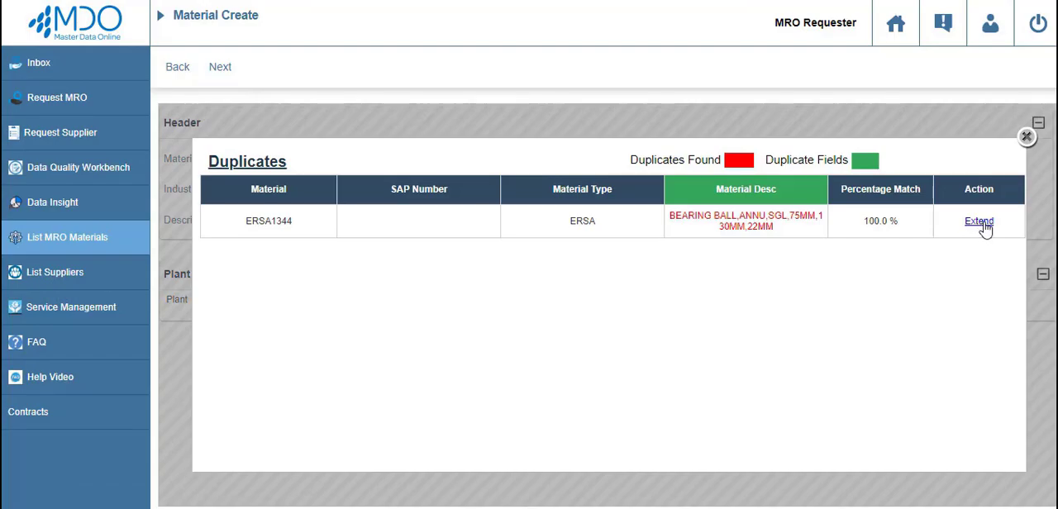
{"action": "left_click", "coordinate": [1027, 138]}
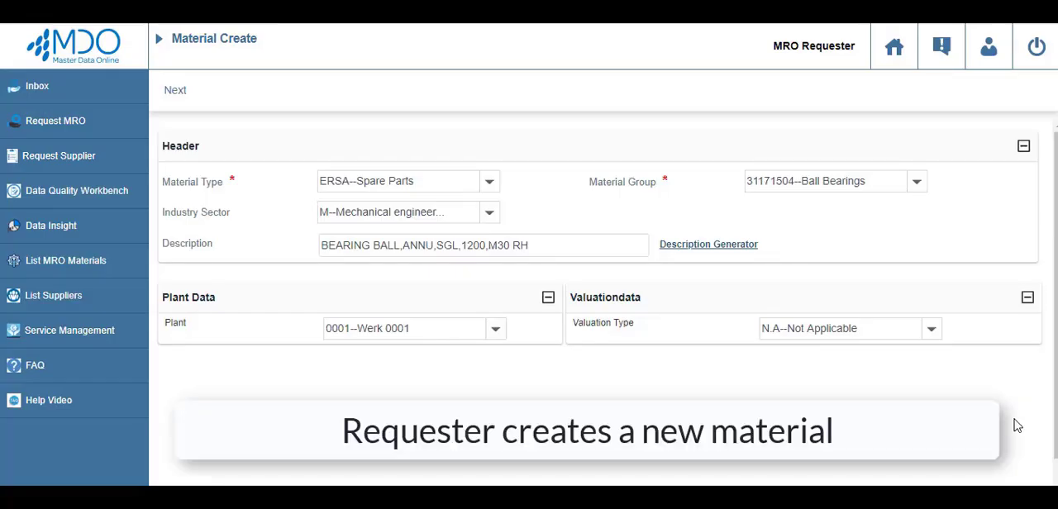
Fill in Basic Data: unit EA, division 01, old material number 9899121, validity 14.06.2019, status 01, category 0001, gross 50 KG, net 45 KG, volume 40 L.
{"action": "left_click", "coordinate": [177, 93]}
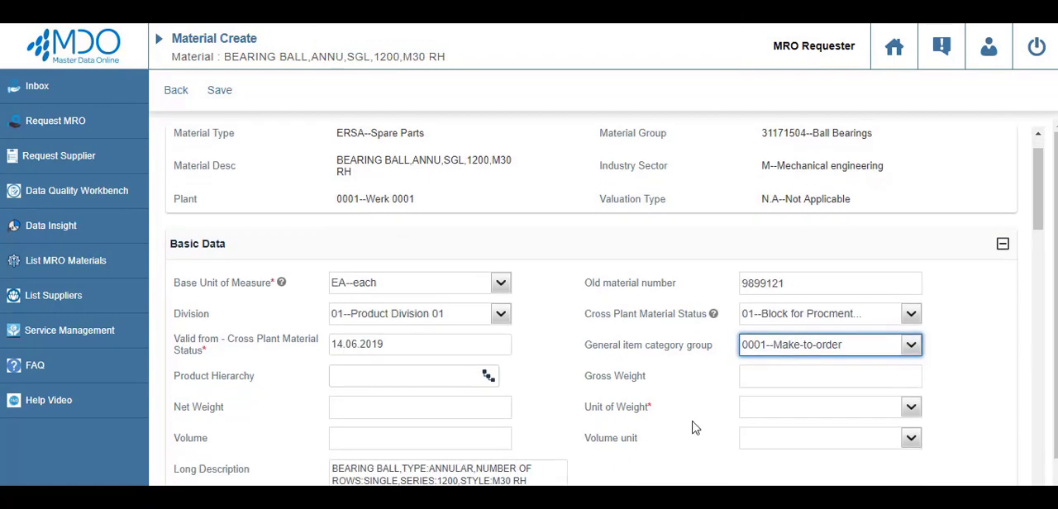
{"action": "scroll", "coordinate": [692, 427], "scroll_direction": "down", "scroll_amount": 1}
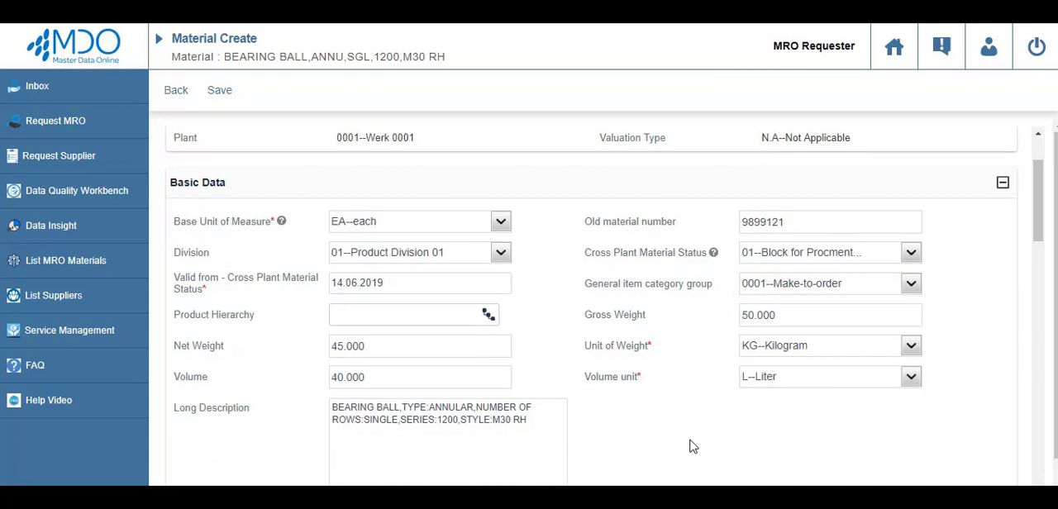
{"action": "scroll", "coordinate": [693, 447], "scroll_direction": "down", "scroll_amount": 3}
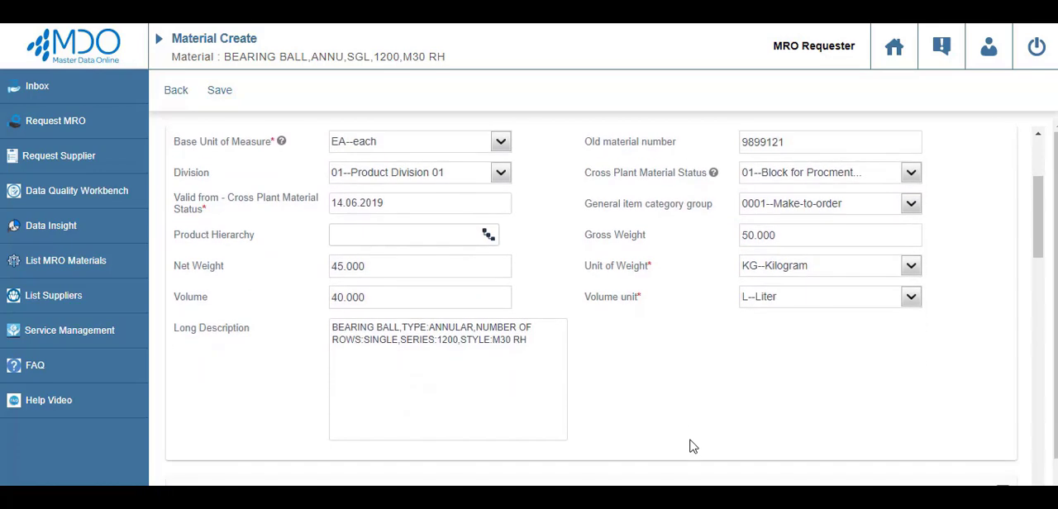
{"action": "scroll", "coordinate": [692, 446], "scroll_direction": "down", "scroll_amount": 2}
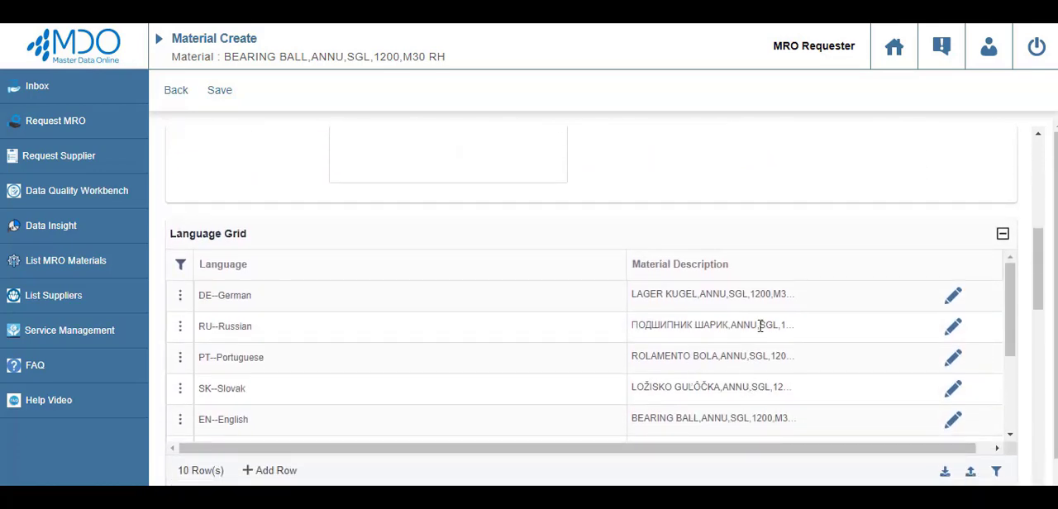
{"action": "scroll", "coordinate": [1013, 329], "scroll_direction": "down", "scroll_amount": 3}
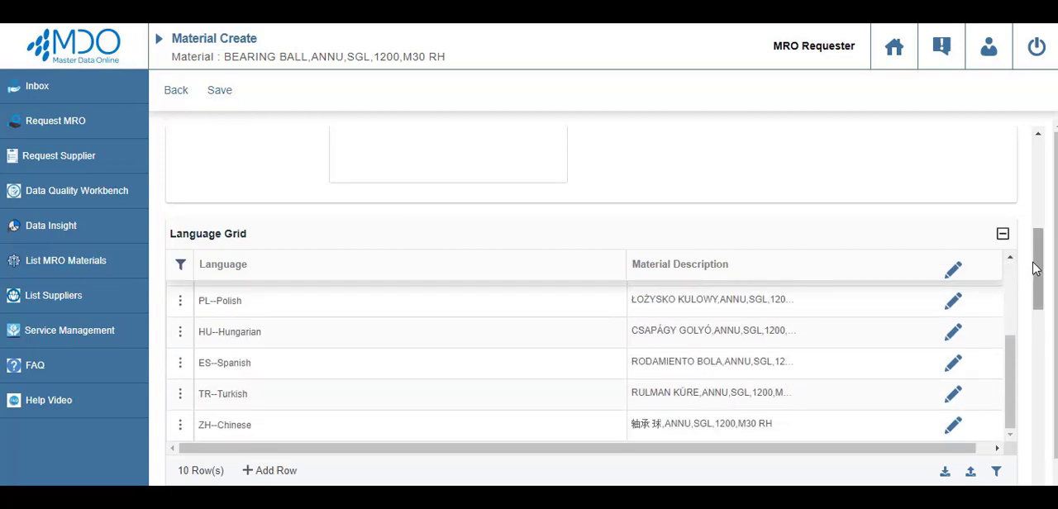
Enter order unit CV--Case, manufacturer DAK Corp, part number MPK92920 and purchasing group 003--Einkäufer 3, and add an alternative unit row of 1 CV--Case to 10.
{"action": "scroll", "coordinate": [1034, 266], "scroll_direction": "down", "scroll_amount": 4}
{"action": "scroll", "coordinate": [637, 328], "scroll_direction": "down", "scroll_amount": 1}
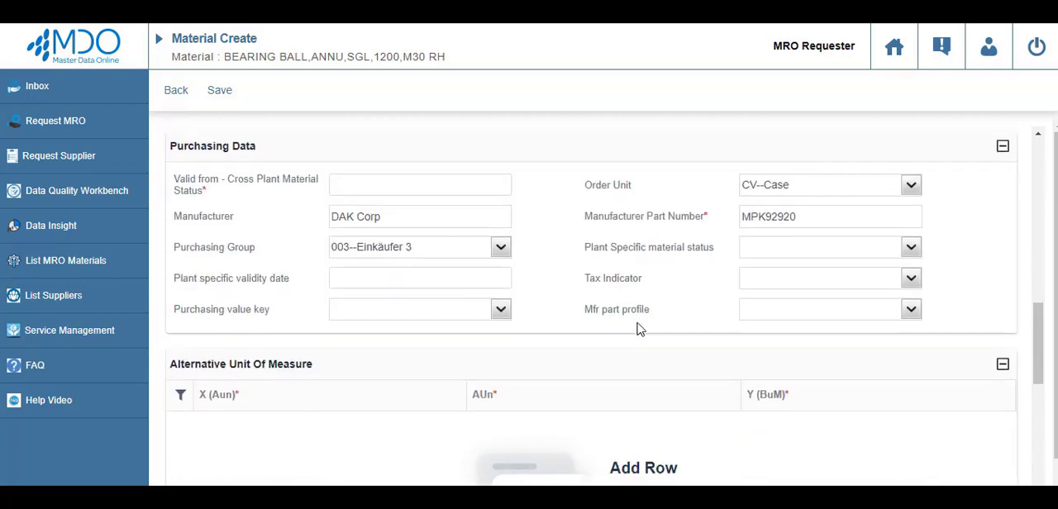
{"action": "scroll", "coordinate": [651, 318], "scroll_direction": "down", "scroll_amount": 2}
{"action": "scroll", "coordinate": [653, 318], "scroll_direction": "down", "scroll_amount": 1}
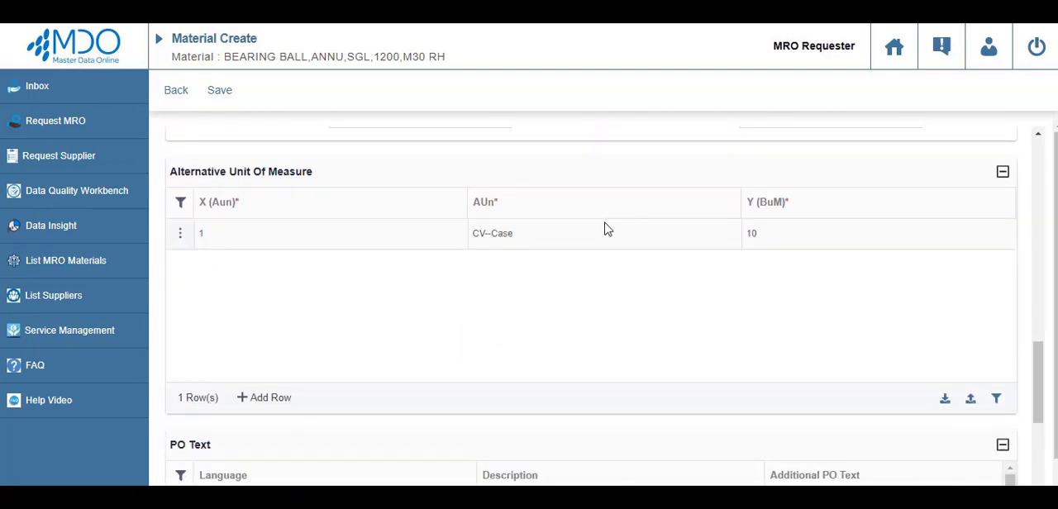
Review the multilingual PO texts and the Attachments section, and save the material.
{"action": "scroll", "coordinate": [285, 405], "scroll_direction": "down", "scroll_amount": 3}
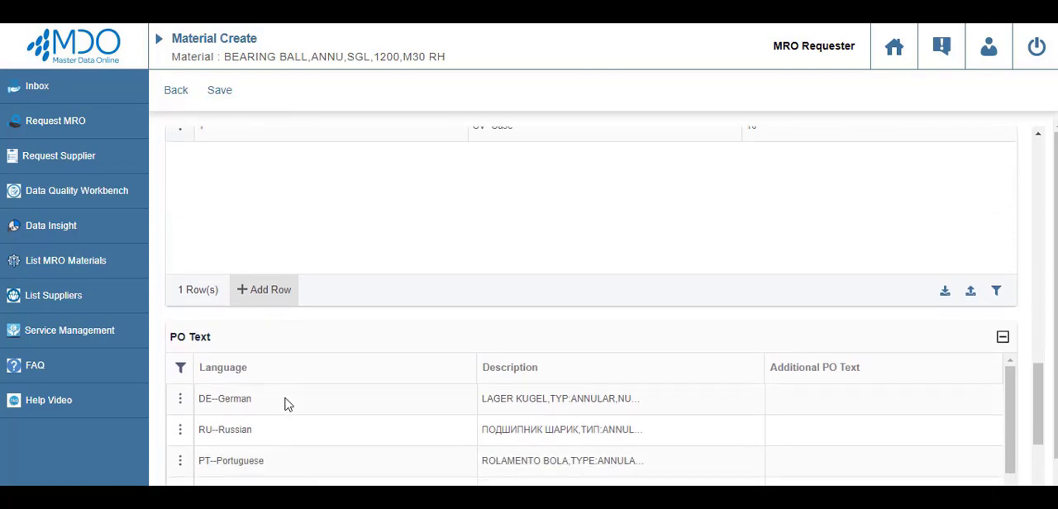
{"action": "scroll", "coordinate": [287, 404], "scroll_direction": "down", "scroll_amount": 1}
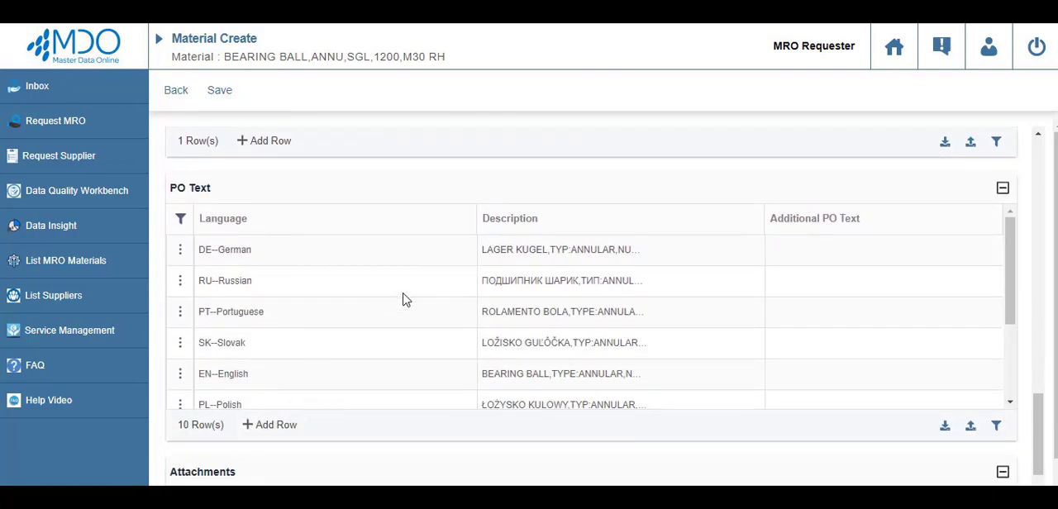
{"action": "scroll", "coordinate": [568, 311], "scroll_direction": "down", "scroll_amount": 3}
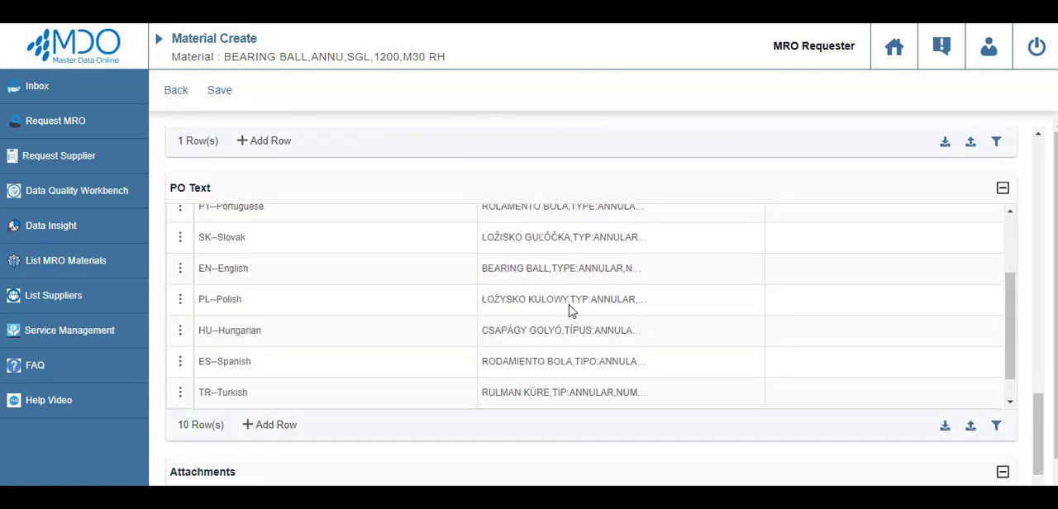
{"action": "left_click_drag", "start_coordinate": [1034, 413], "coordinate": [1038, 452]}
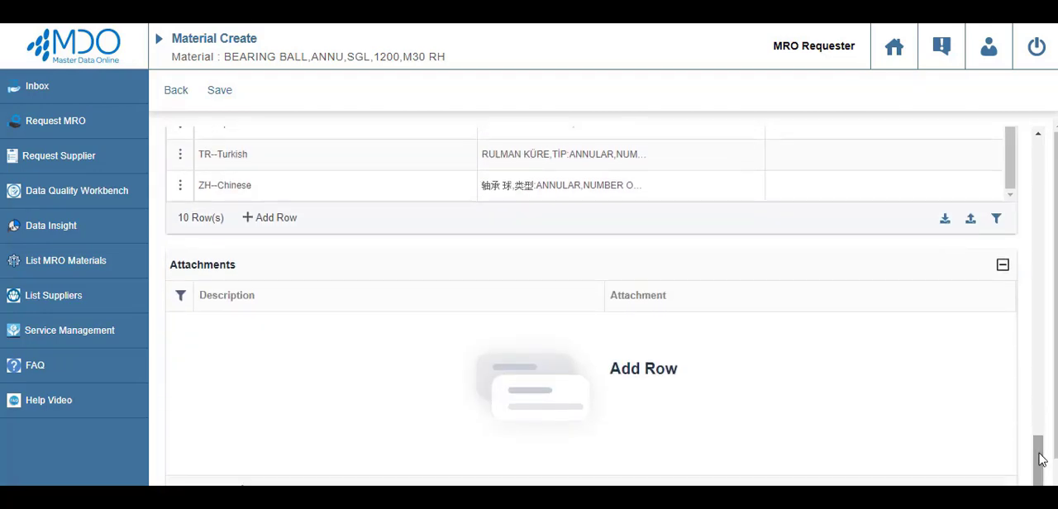
{"action": "left_click_drag", "start_coordinate": [1056, 403], "coordinate": [1055, 427]}
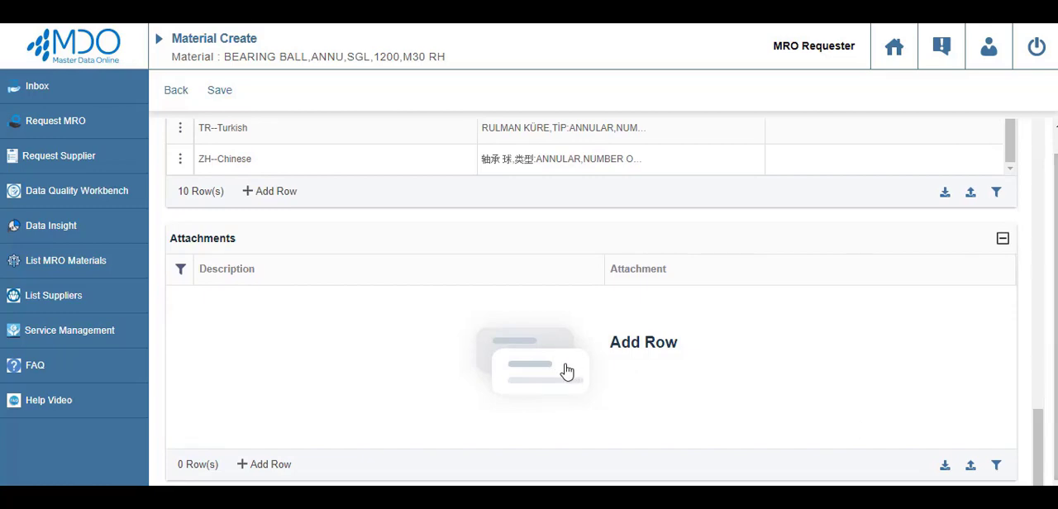
{"action": "left_click_drag", "start_coordinate": [1037, 434], "coordinate": [1043, 163]}
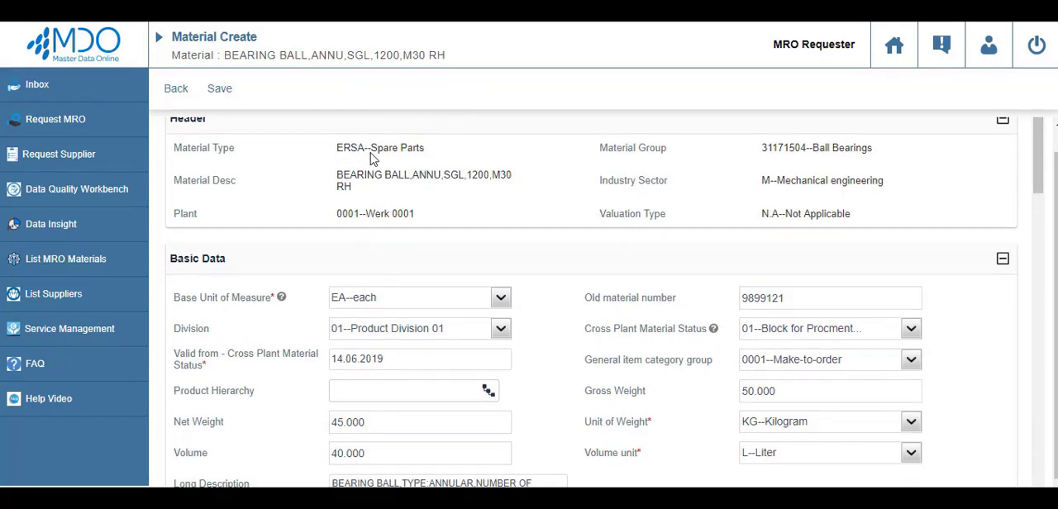
{"action": "left_click", "coordinate": [220, 89]}
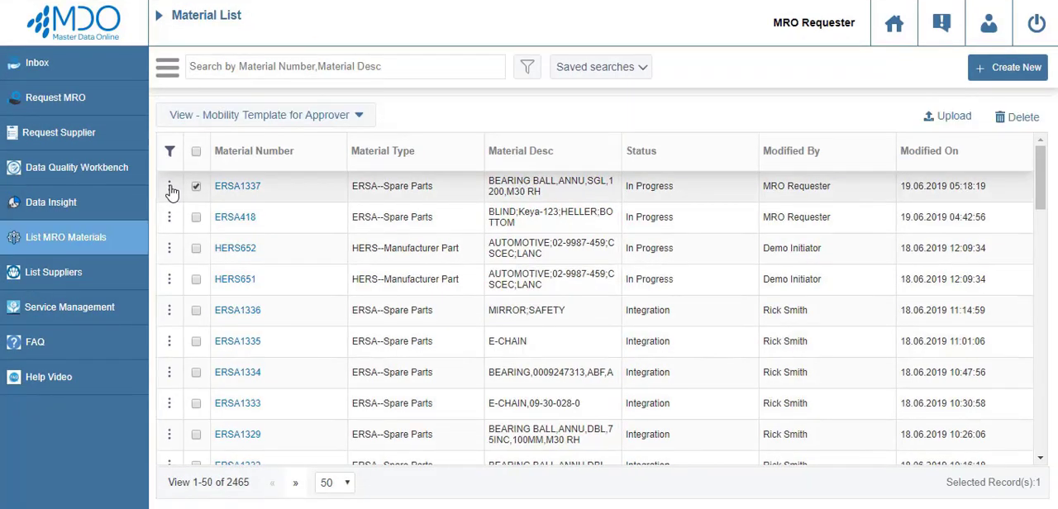
Open the workflow log of material ERSA1337 and examine its approval steps, roles and statuses.
{"action": "left_click", "coordinate": [169, 187]}
{"action": "mouse_move", "coordinate": [262, 441]}
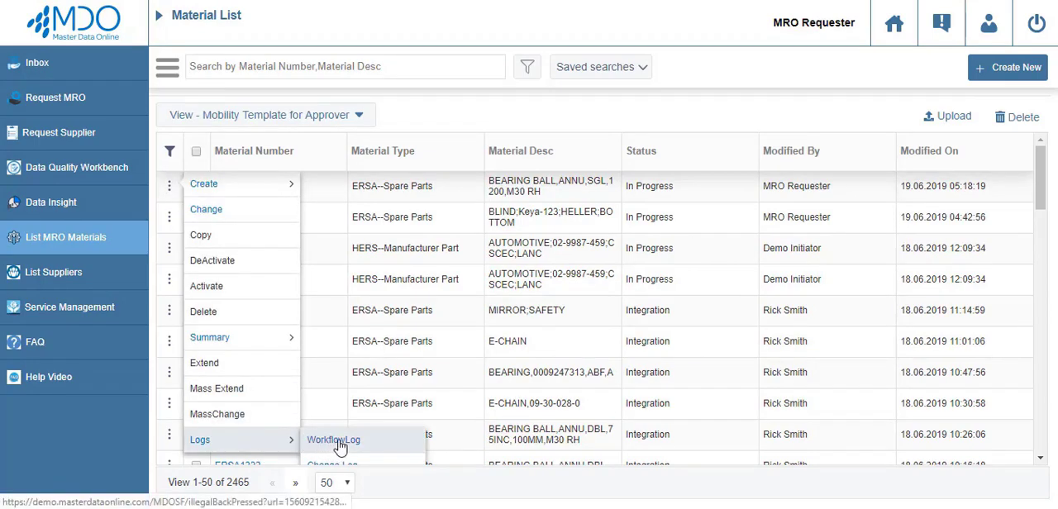
{"action": "scroll", "coordinate": [339, 445], "scroll_direction": "down", "scroll_amount": 1}
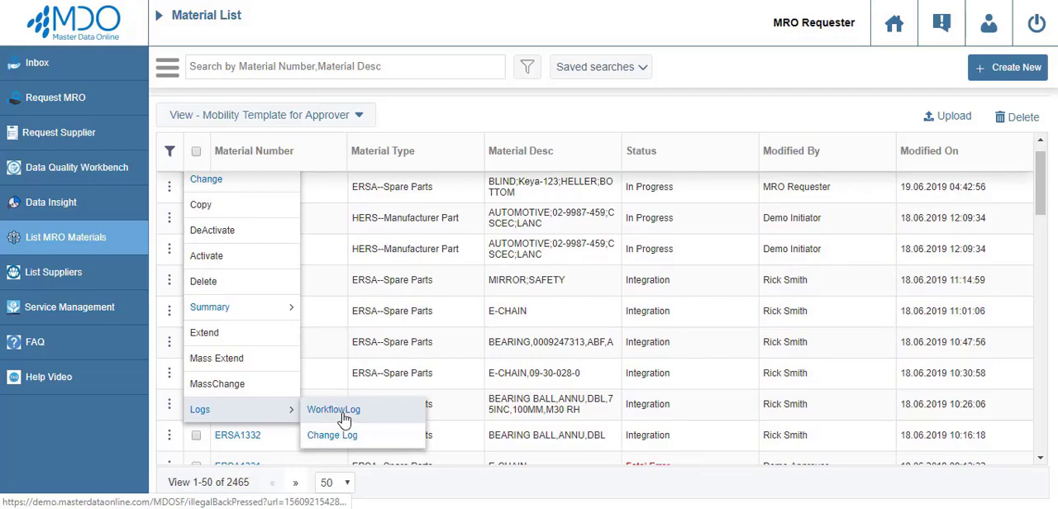
{"action": "left_click", "coordinate": [342, 413]}
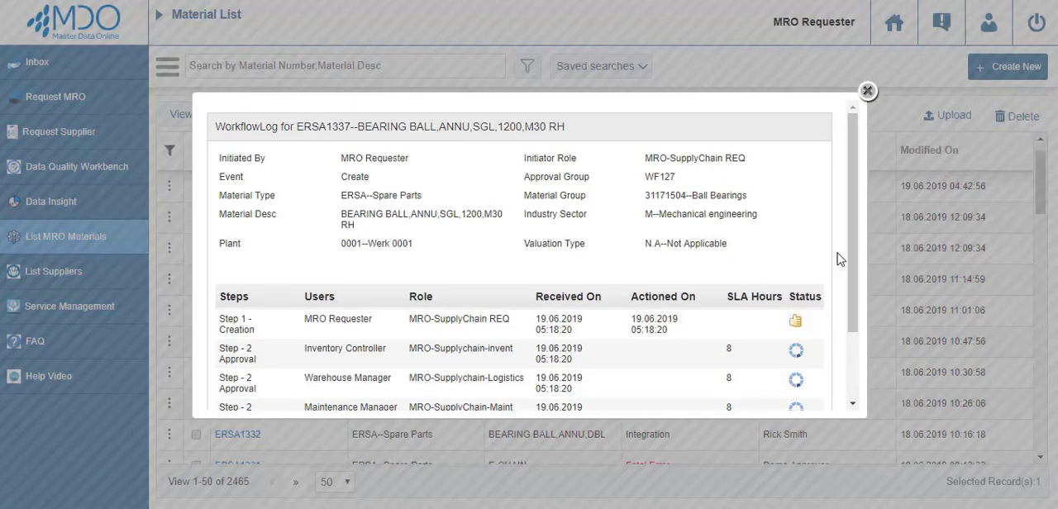
{"action": "left_click_drag", "start_coordinate": [851, 259], "coordinate": [857, 299]}
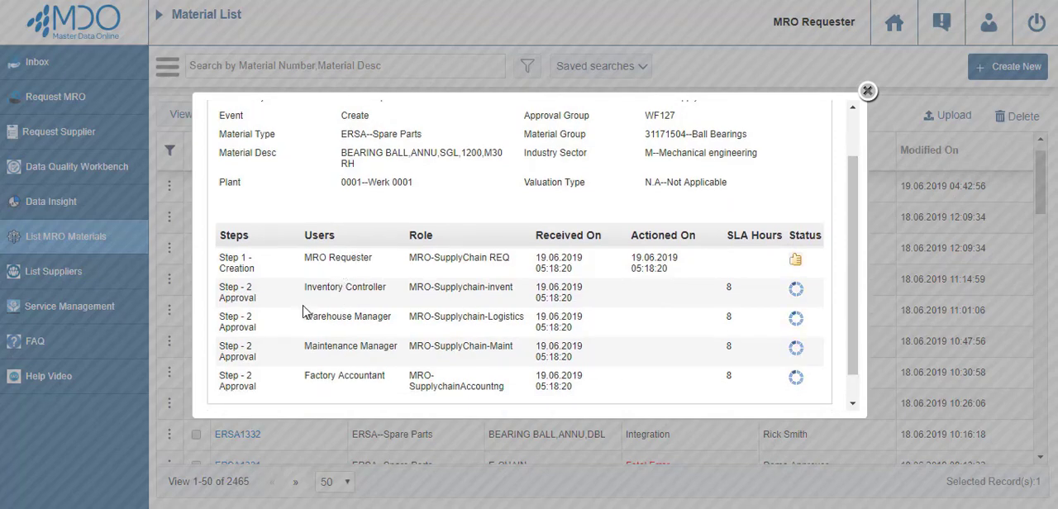
Close the workflow log, log out, and log in as the maintenance manager with the account password.
{"action": "left_click_drag", "start_coordinate": [854, 261], "coordinate": [854, 220]}
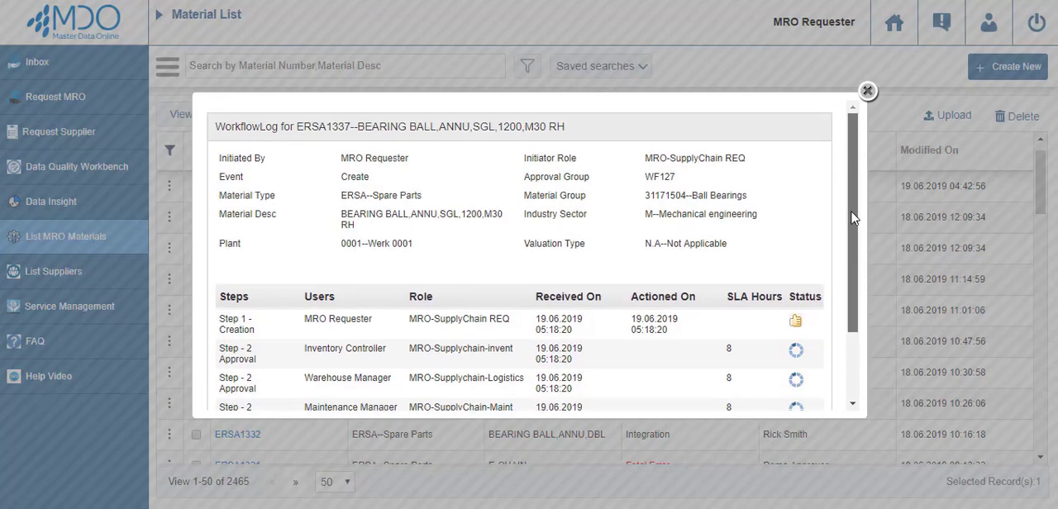
{"action": "left_click", "coordinate": [867, 90]}
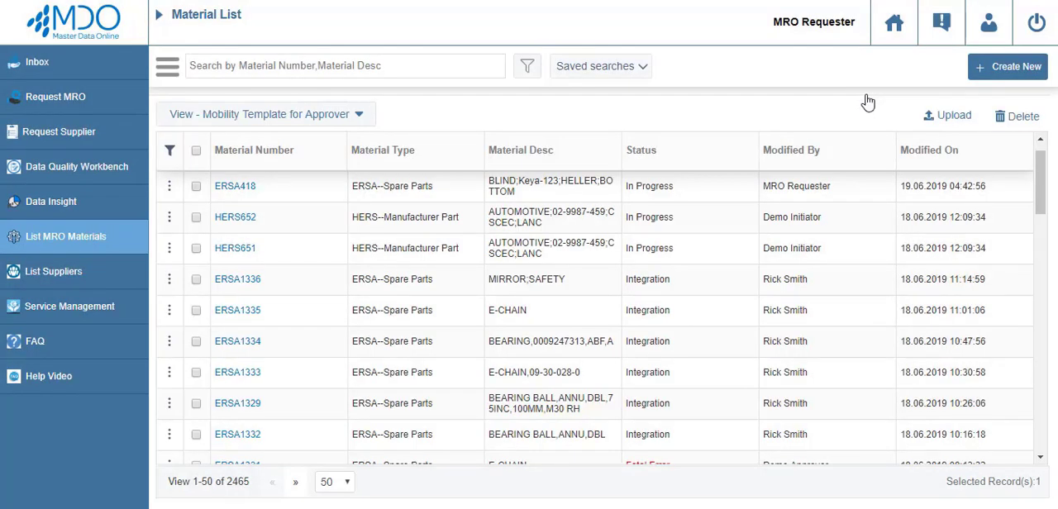
{"action": "left_click", "coordinate": [1037, 23]}
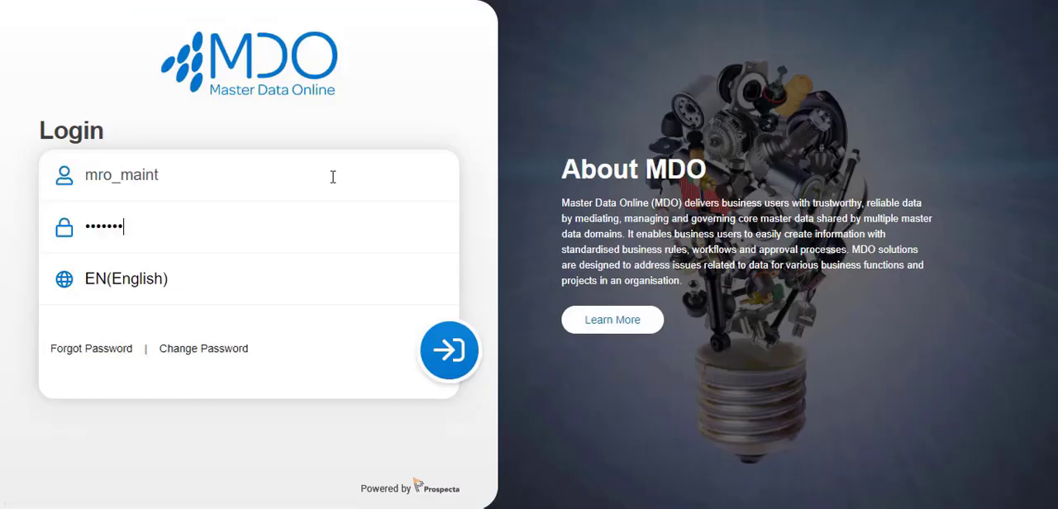
{"action": "type", "text": "••"}
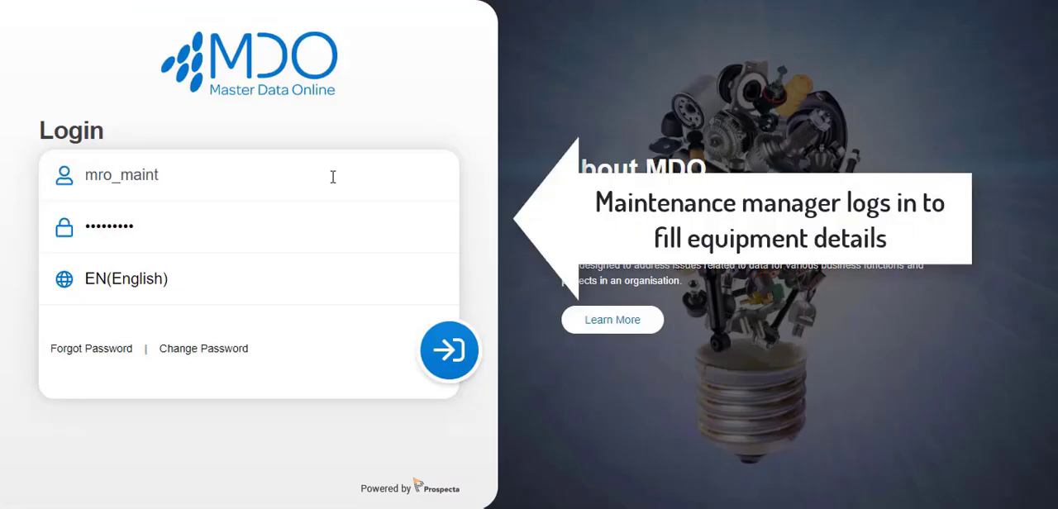
{"action": "type", "text": "•"}
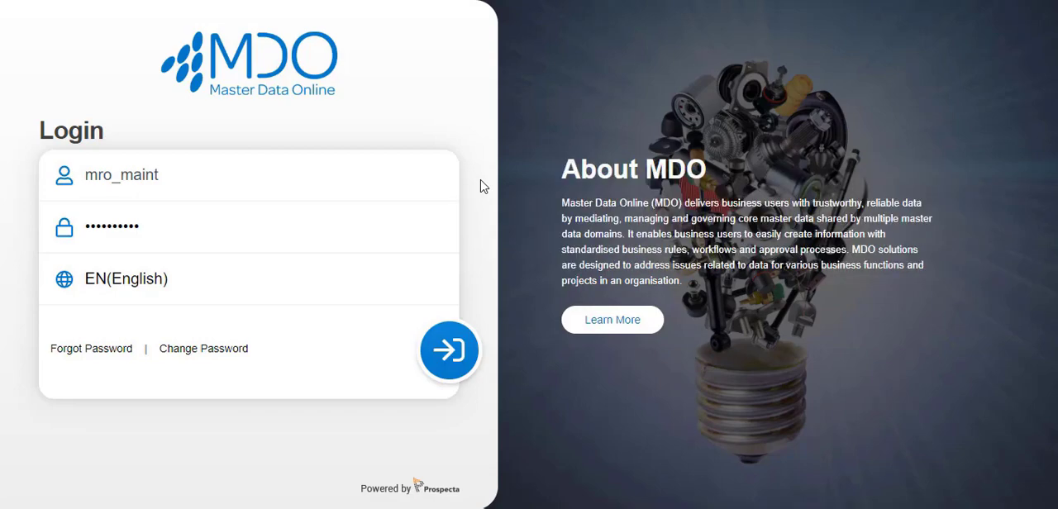
{"action": "left_click", "coordinate": [447, 369]}
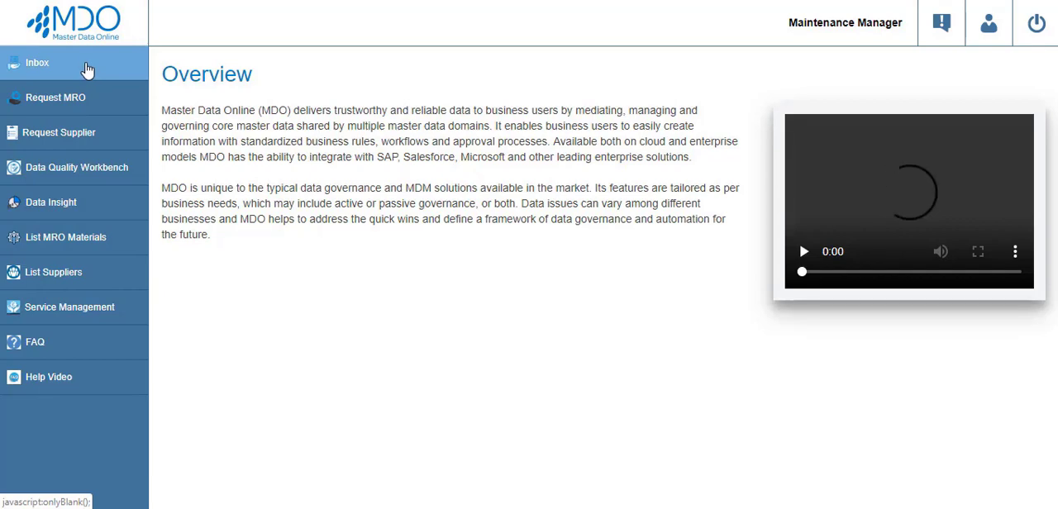
Open the ERSA1337 approval request from the inbox for execution and review its data down to the BOM section.
{"action": "left_click", "coordinate": [87, 70]}
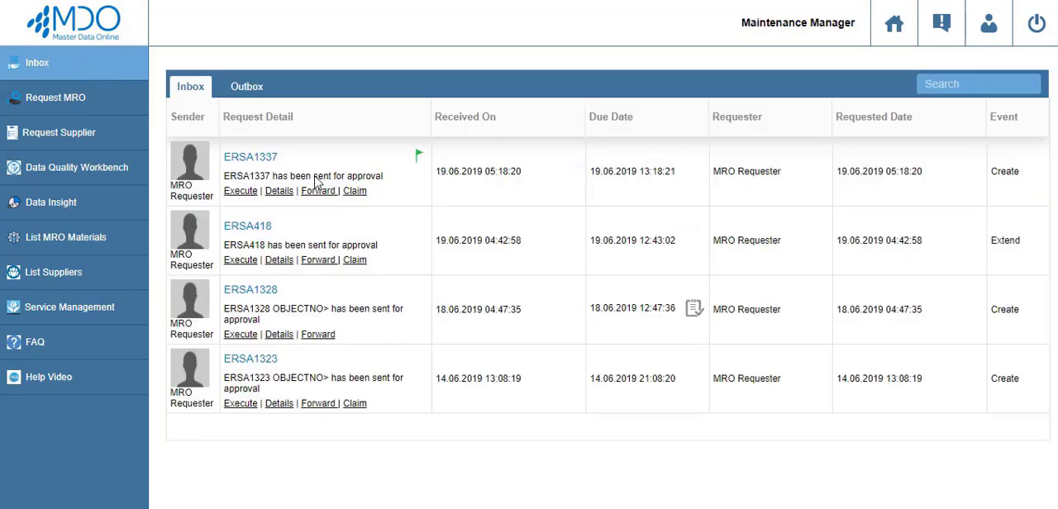
{"action": "left_click", "coordinate": [238, 192]}
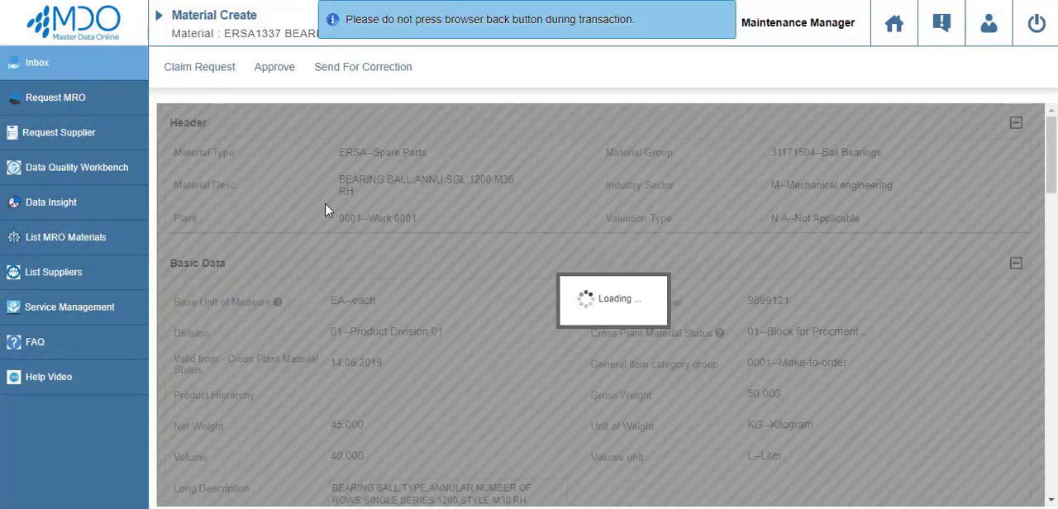
{"action": "scroll", "coordinate": [423, 195], "scroll_direction": "down", "scroll_amount": 2}
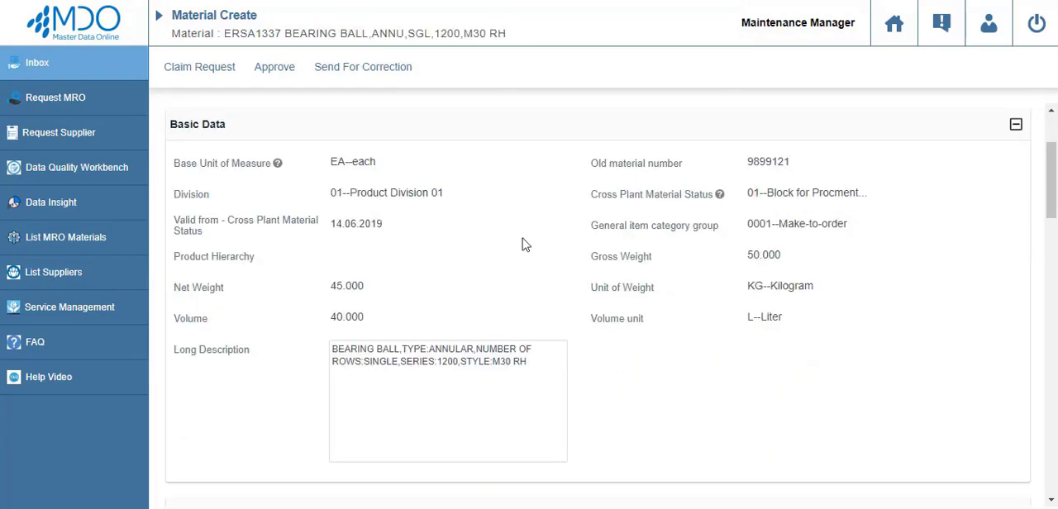
{"action": "scroll", "coordinate": [523, 246], "scroll_direction": "down", "scroll_amount": 10}
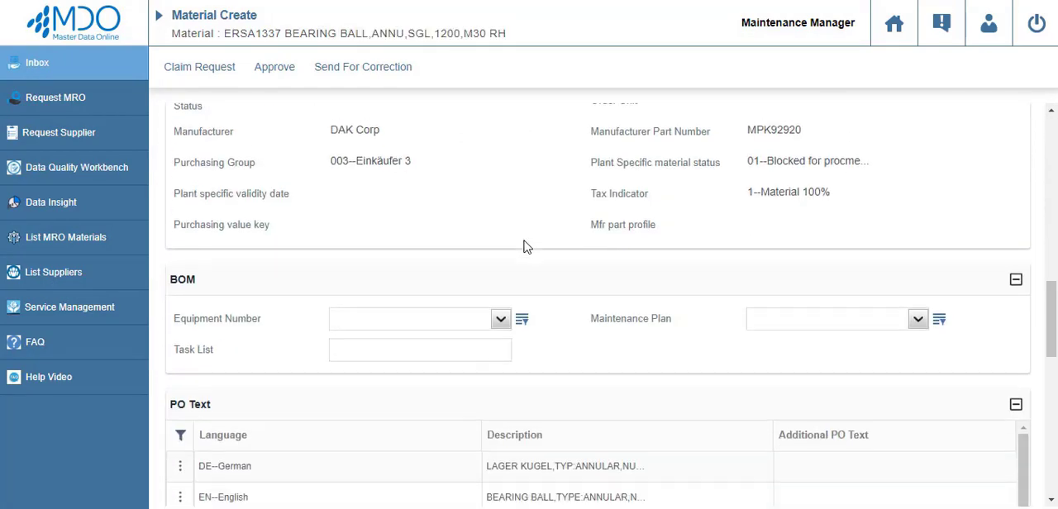
{"action": "scroll", "coordinate": [523, 246], "scroll_direction": "down", "scroll_amount": 2}
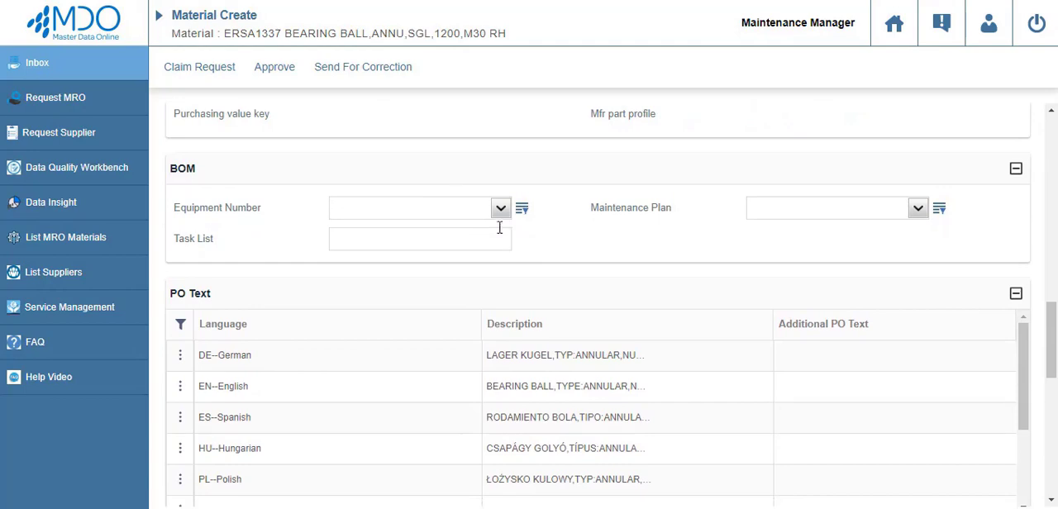
Fill in the BOM section with equipment EQ1188--AIR COOLER, maintenance plan MI00000360--Breakdown and task list Standard General Task List.
{"action": "left_click", "coordinate": [471, 207]}
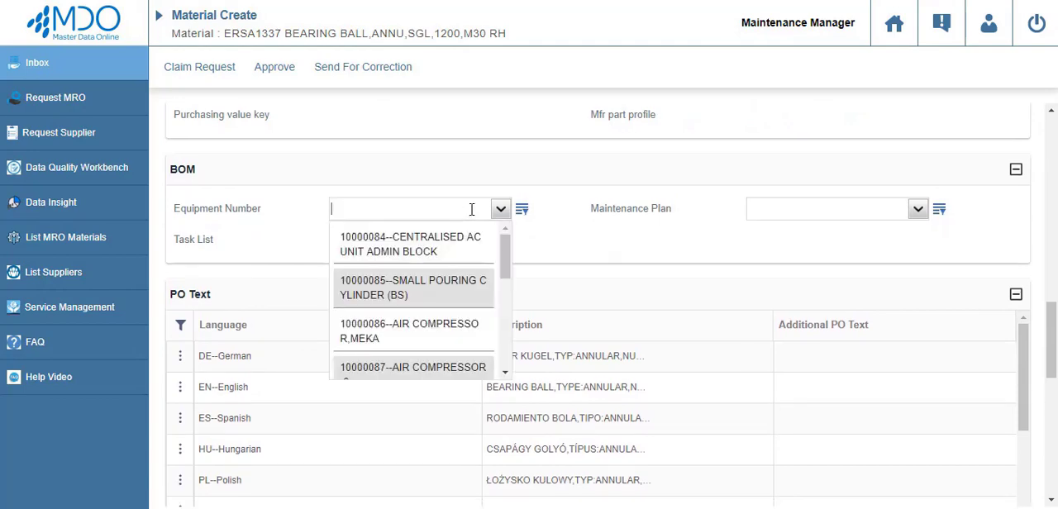
{"action": "type", "text": "EQ1188"}
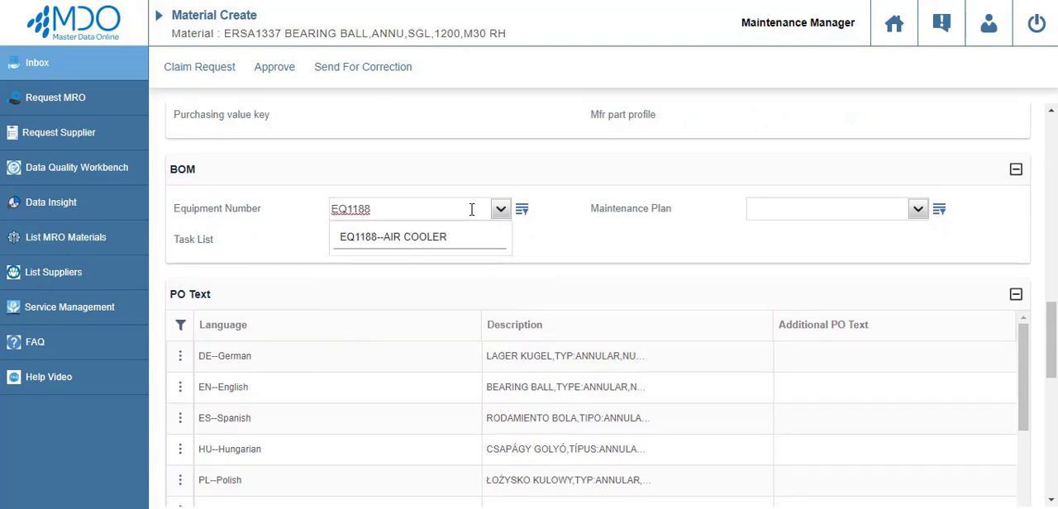
{"action": "left_click", "coordinate": [460, 238]}
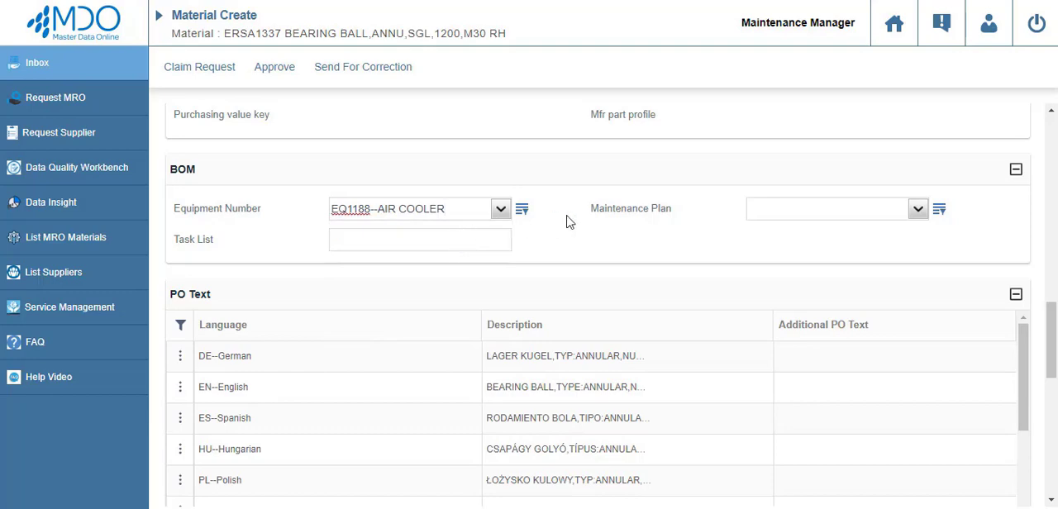
{"action": "left_click", "coordinate": [838, 208]}
{"action": "left_click", "coordinate": [840, 247]}
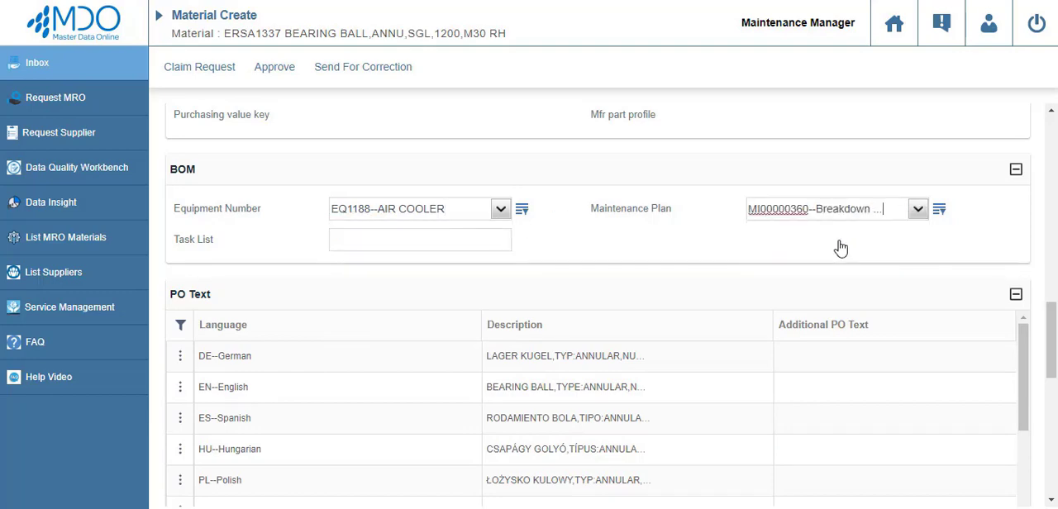
{"action": "left_click", "coordinate": [839, 241]}
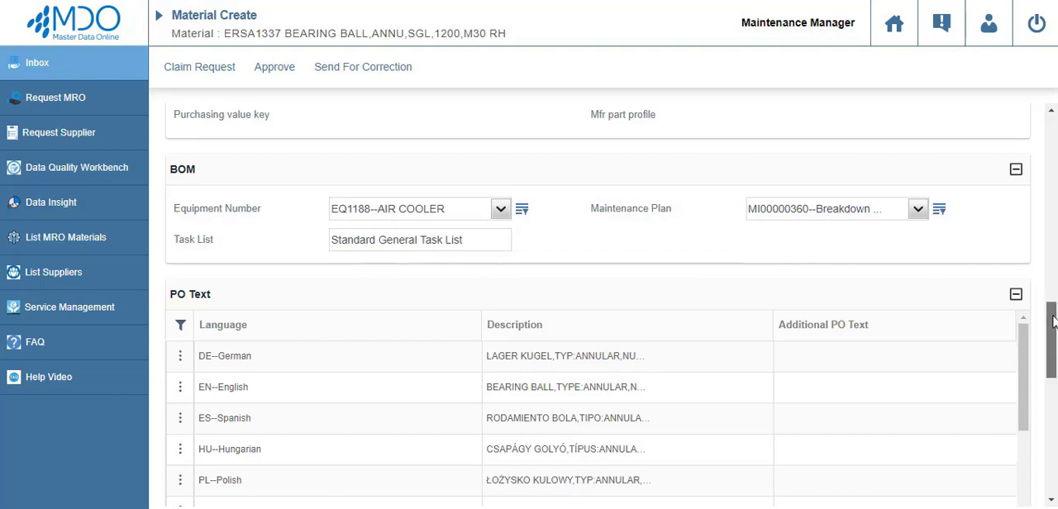
Approve material ERSA1337 as maintenance manager and switch the login to the inventory controller.
{"action": "left_click_drag", "start_coordinate": [1051, 330], "coordinate": [1051, 177]}
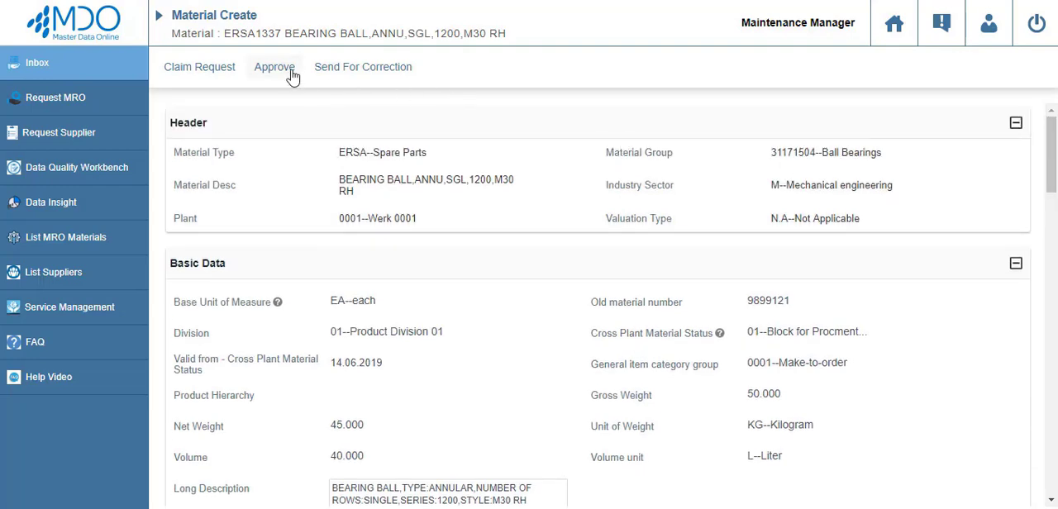
{"action": "left_click", "coordinate": [275, 67]}
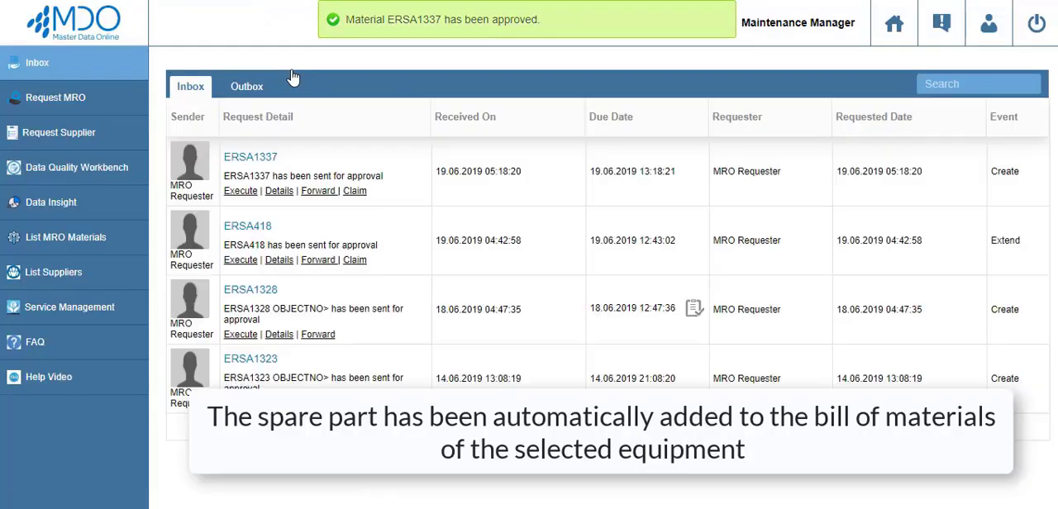
{"action": "left_click", "coordinate": [1033, 25]}
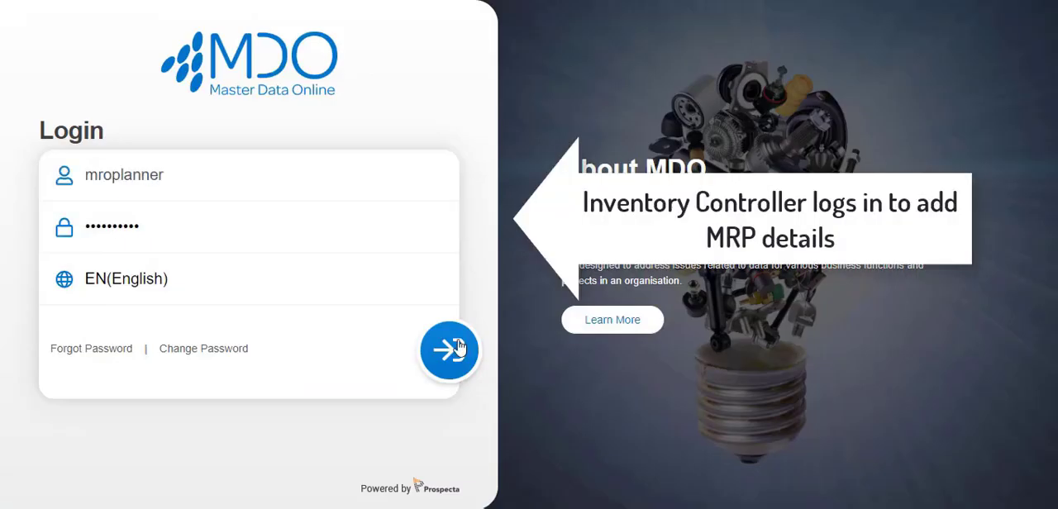
{"action": "left_click", "coordinate": [451, 349]}
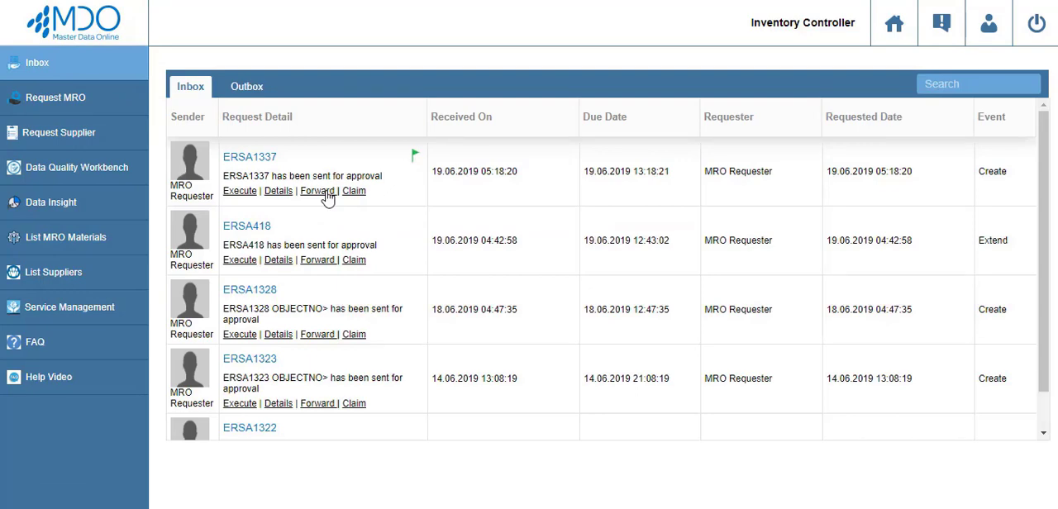
Check which users the ERSA1337 approval task can be forwarded to, and leave the forwarding dialog without forwarding it.
{"action": "left_click", "coordinate": [319, 191]}
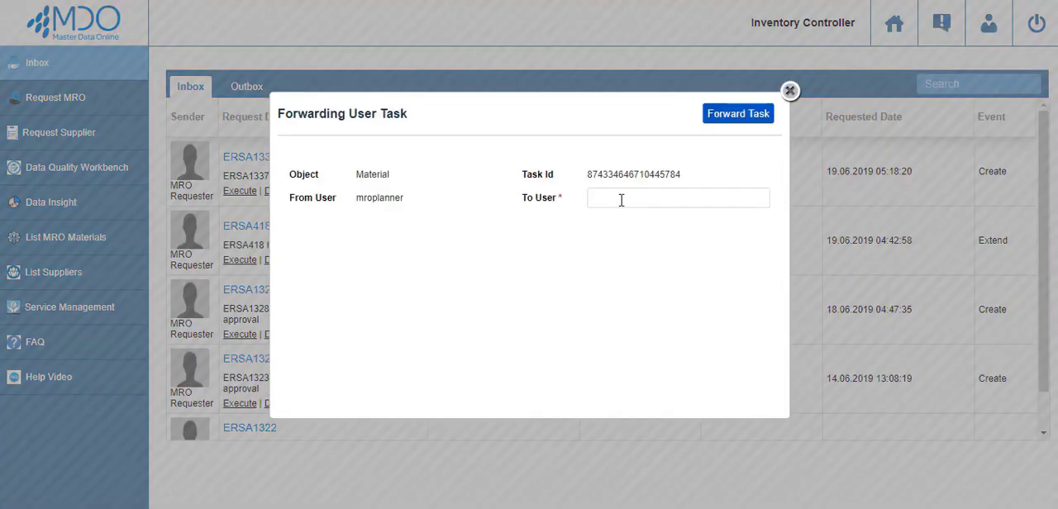
{"action": "left_click", "coordinate": [621, 200]}
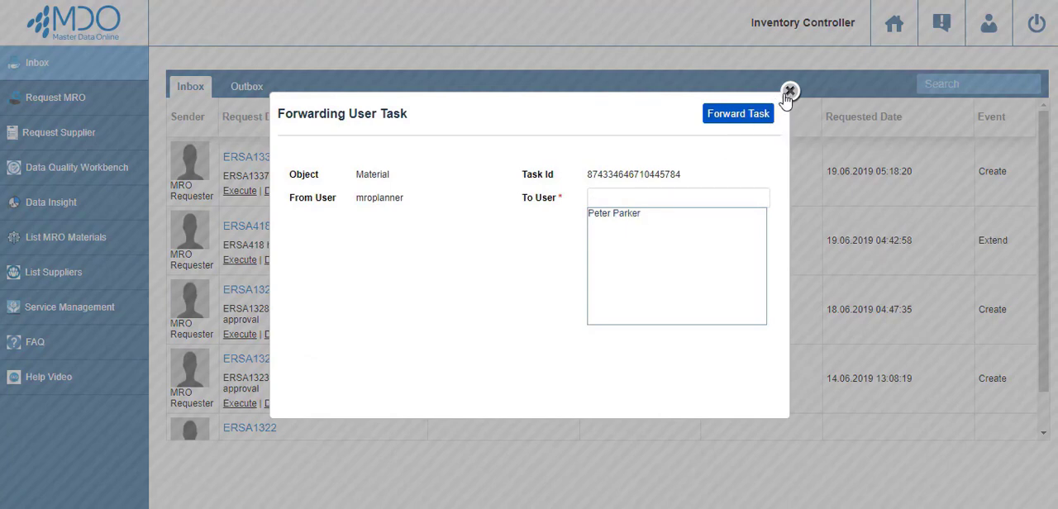
{"action": "left_click", "coordinate": [790, 92]}
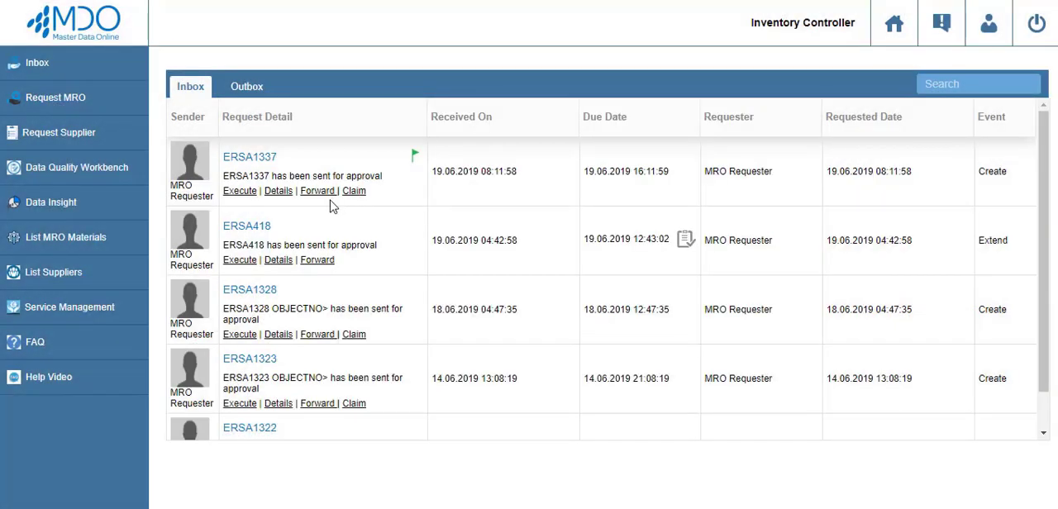
Claim the ERSA1337 approval task and open the request for execution.
{"action": "left_click", "coordinate": [354, 191]}
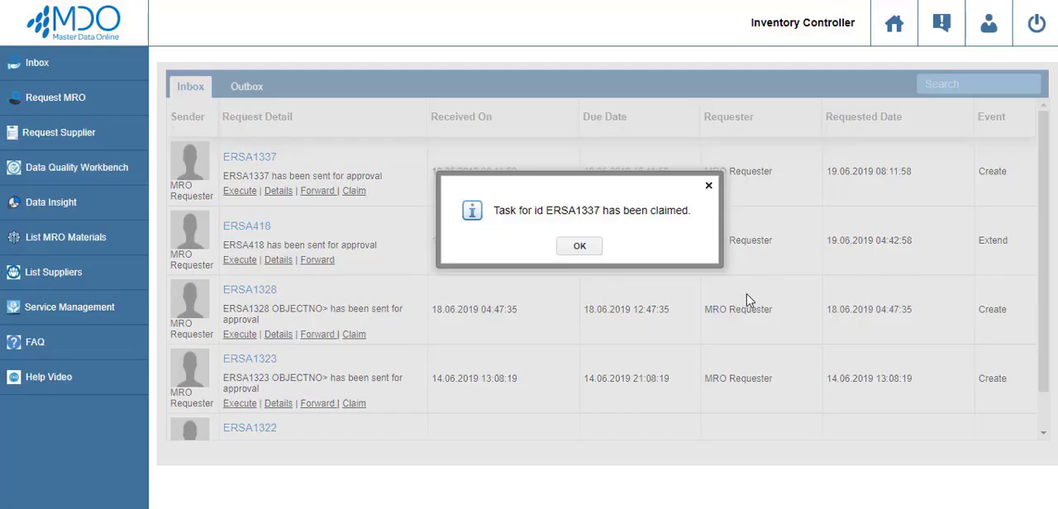
{"action": "left_click", "coordinate": [585, 246]}
{"action": "left_click", "coordinate": [237, 195]}
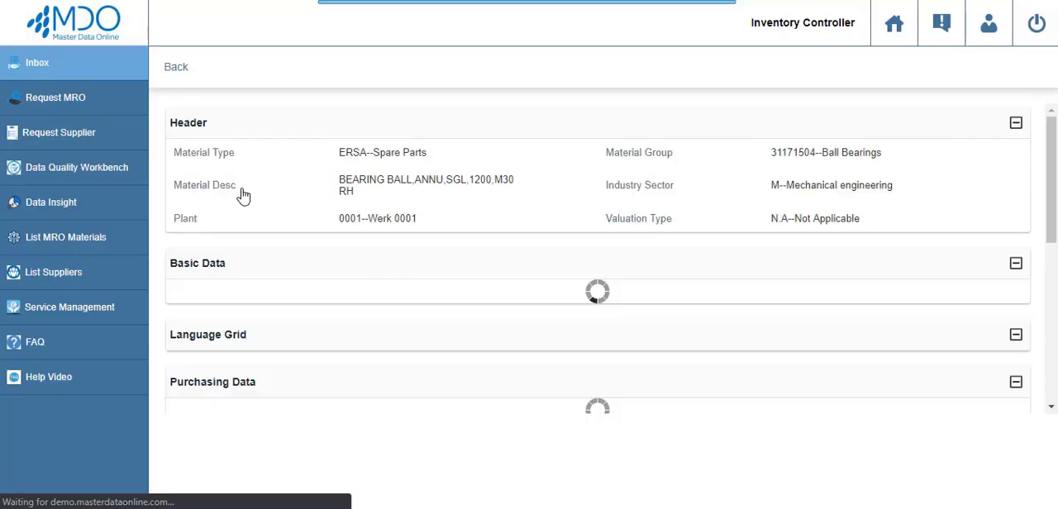
Fill in MRP 1: group 0000--External procurement, type M0, reorder point 15, availability check 01--Daily requirements, controller 001, lot size DY--Dynamic lot size creation.
{"action": "scroll", "coordinate": [439, 256], "scroll_direction": "down", "scroll_amount": 5}
{"action": "scroll", "coordinate": [507, 250], "scroll_direction": "down", "scroll_amount": 7}
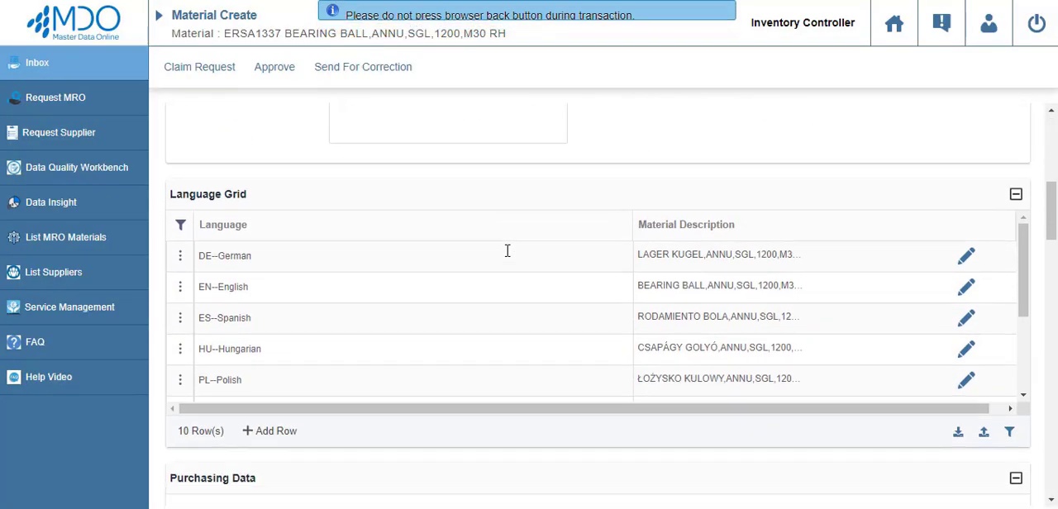
{"action": "scroll", "coordinate": [507, 257], "scroll_direction": "down", "scroll_amount": 5}
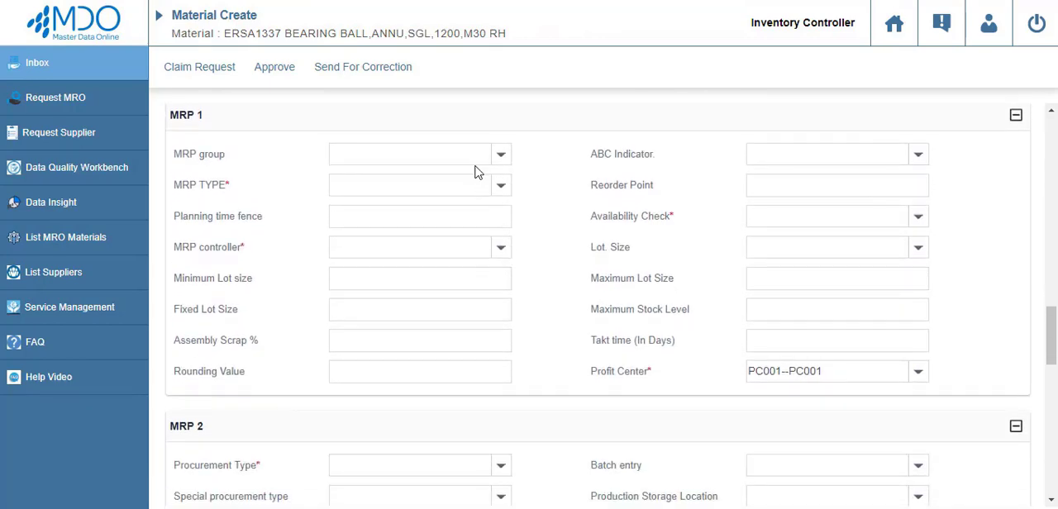
{"action": "left_click", "coordinate": [477, 155]}
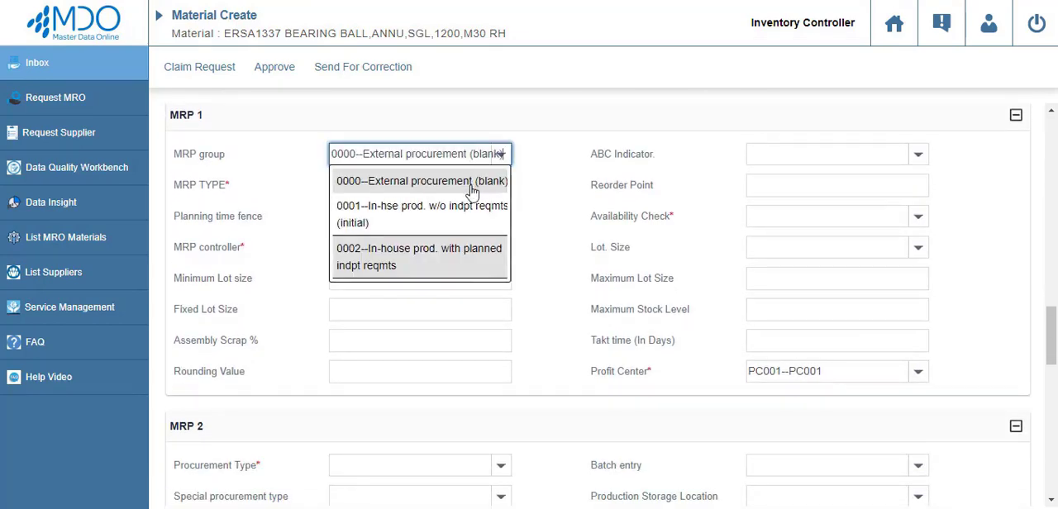
{"action": "left_click", "coordinate": [472, 180]}
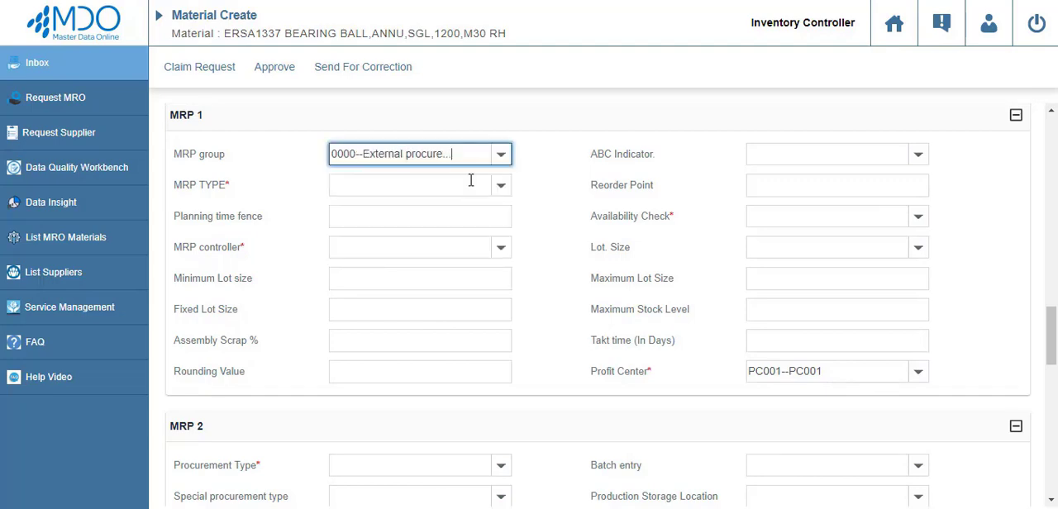
{"action": "scroll", "coordinate": [692, 321], "scroll_direction": "down", "scroll_amount": 1}
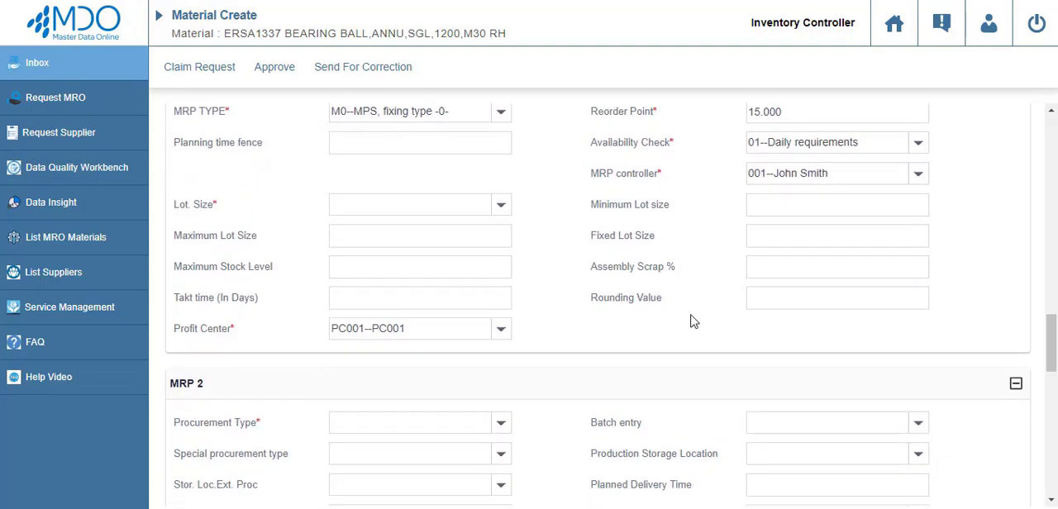
{"action": "left_click", "coordinate": [422, 207]}
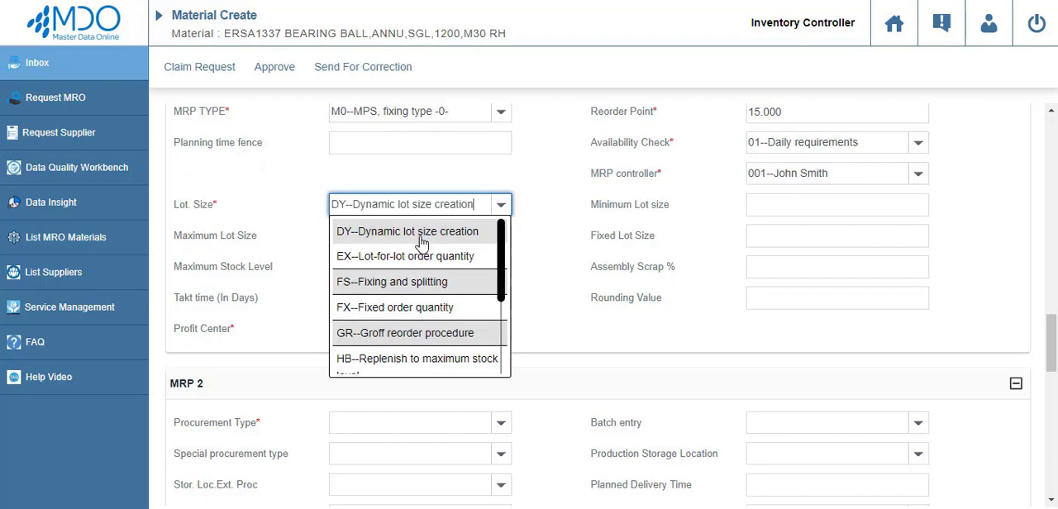
{"action": "left_click", "coordinate": [421, 240]}
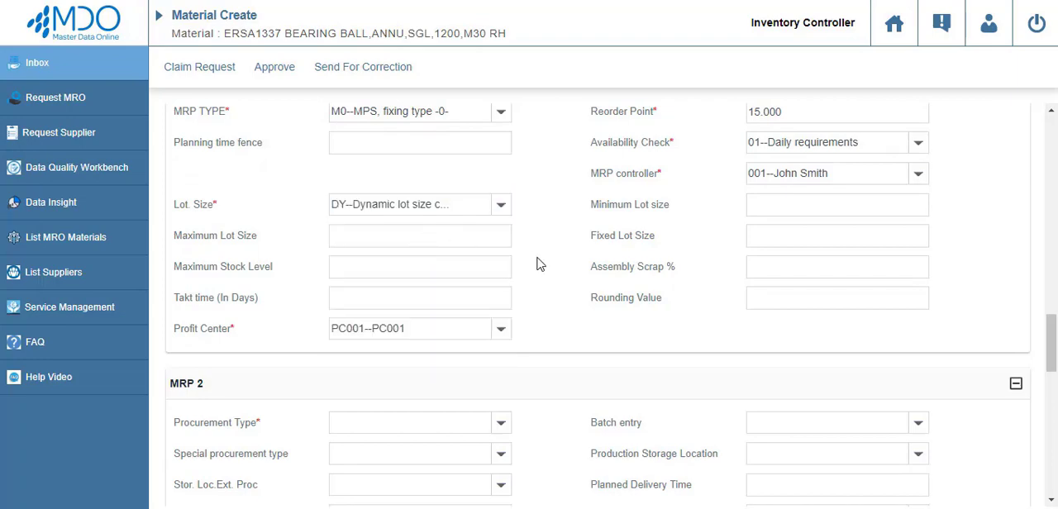
Fill in MRP 2: procurement type F--External procurement, special type 10--Consignment, margin key 001, safety stock 5, minimum 2, GR processing time 5, service level 75.
{"action": "scroll", "coordinate": [538, 263], "scroll_direction": "down", "scroll_amount": 2}
{"action": "scroll", "coordinate": [538, 263], "scroll_direction": "down", "scroll_amount": 1}
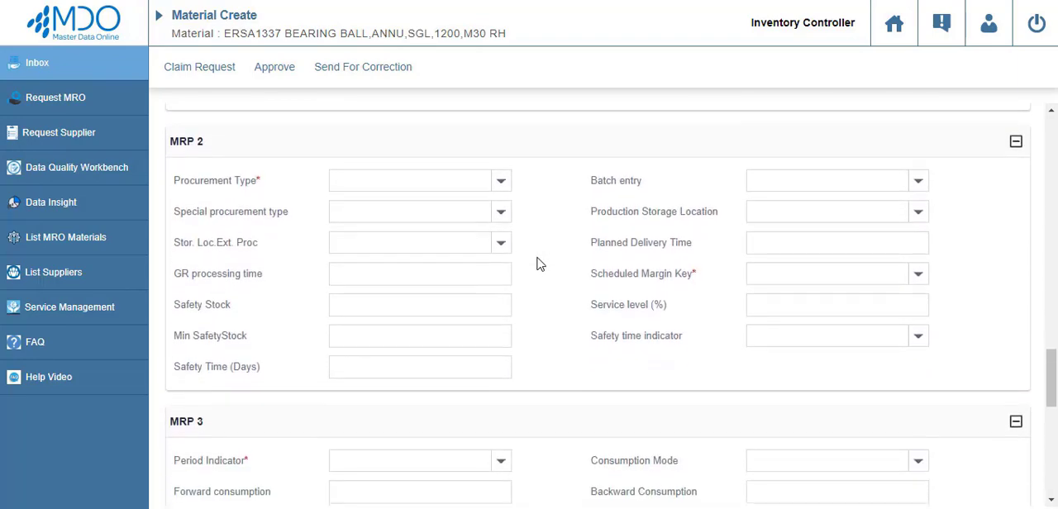
{"action": "left_click", "coordinate": [476, 188]}
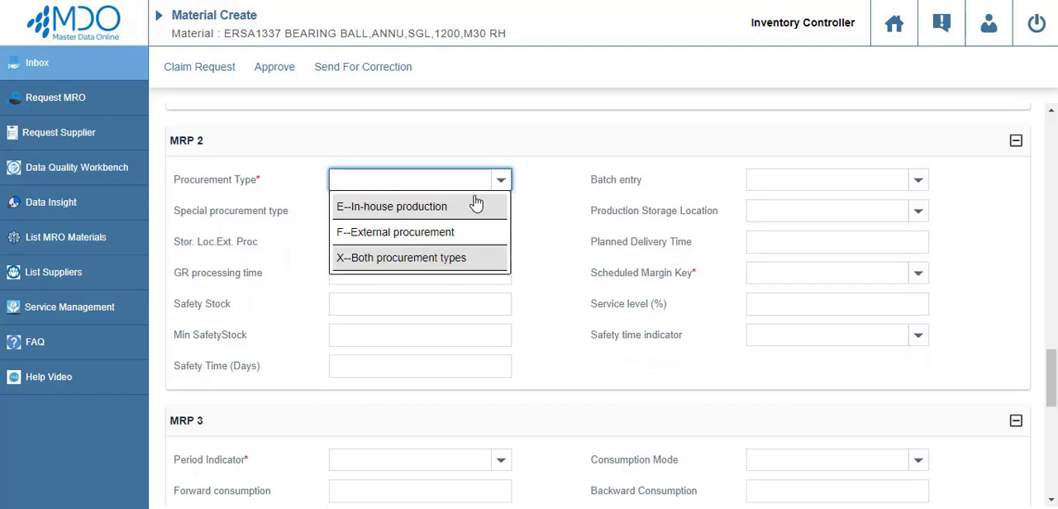
{"action": "left_click", "coordinate": [471, 232]}
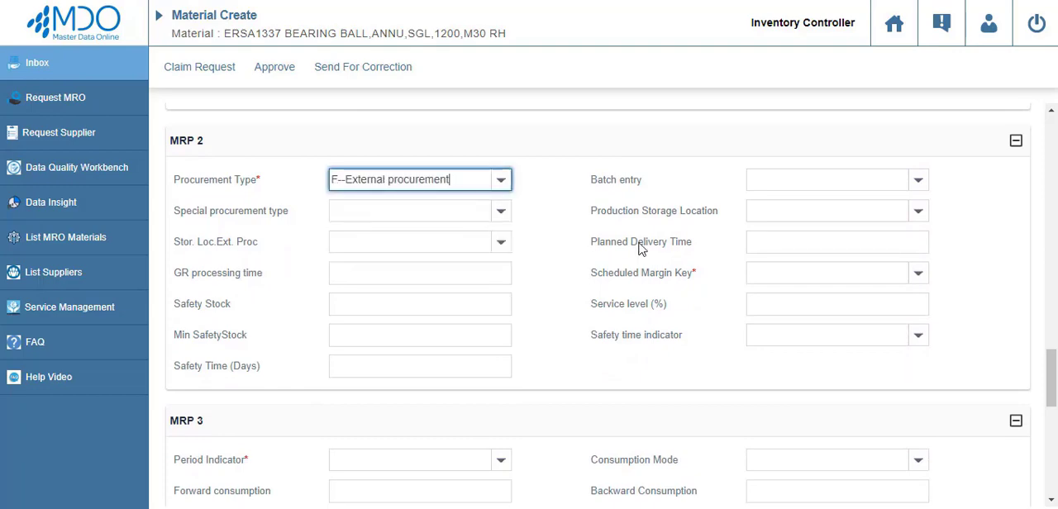
Set the MRP 3 period indicator to M--Monthly and the consumption mode to 1--Backward consumption.
{"action": "scroll", "coordinate": [598, 305], "scroll_direction": "down", "scroll_amount": 3}
{"action": "left_click", "coordinate": [416, 258]}
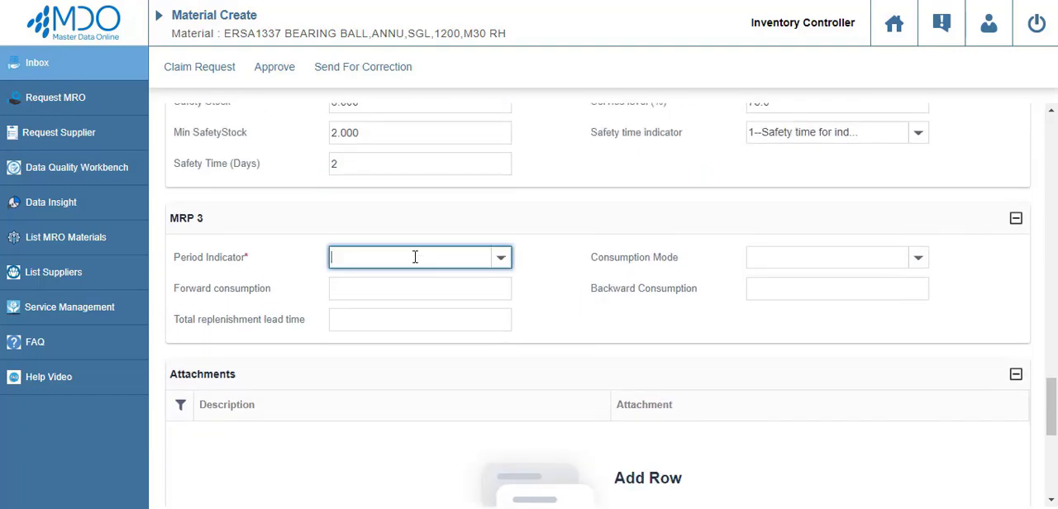
{"action": "left_click", "coordinate": [416, 285]}
Approve material ERSA1337 as inventory controller and log in as the warehouse manager.
{"action": "scroll", "coordinate": [650, 365], "scroll_direction": "up", "scroll_amount": 15}
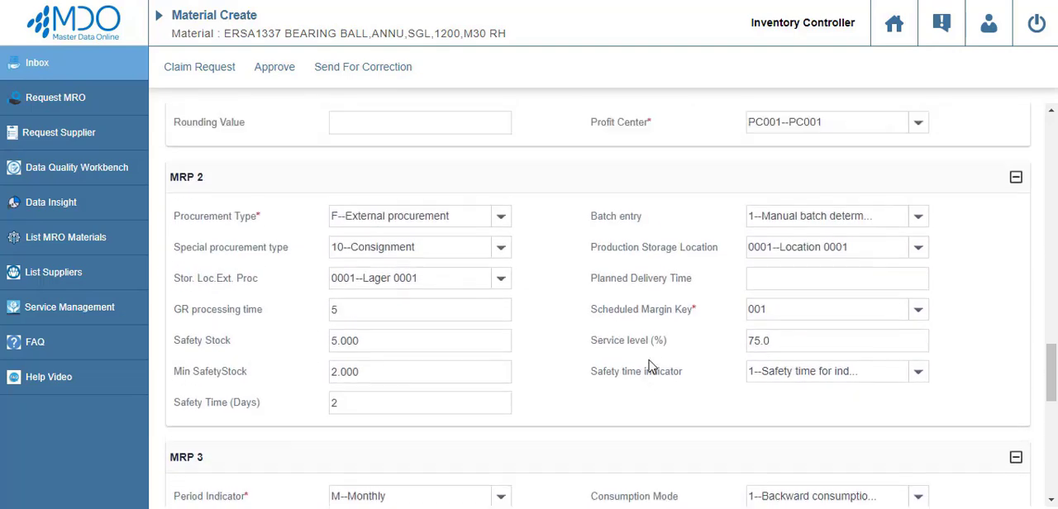
{"action": "scroll", "coordinate": [650, 365], "scroll_direction": "up", "scroll_amount": 1}
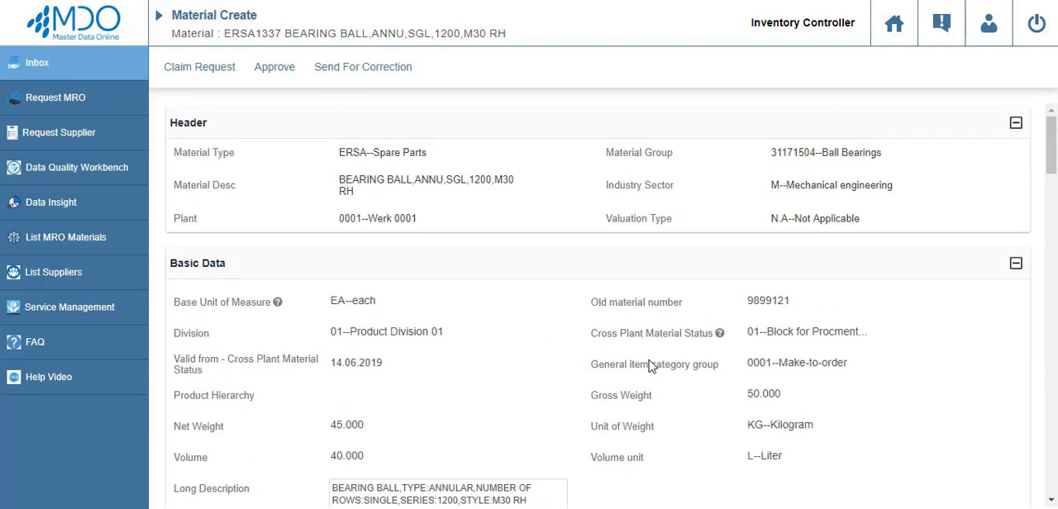
{"action": "left_click", "coordinate": [273, 68]}
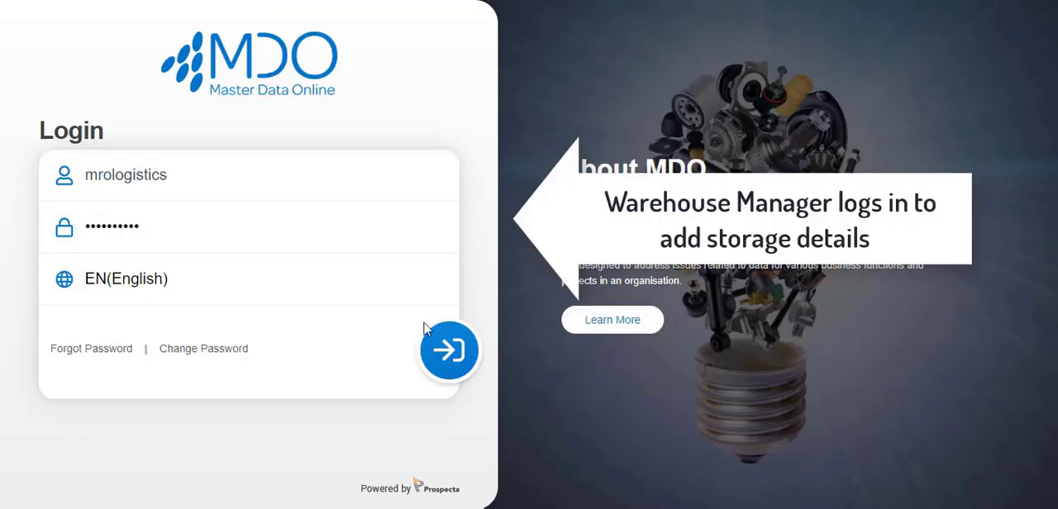
{"action": "left_click", "coordinate": [450, 339]}
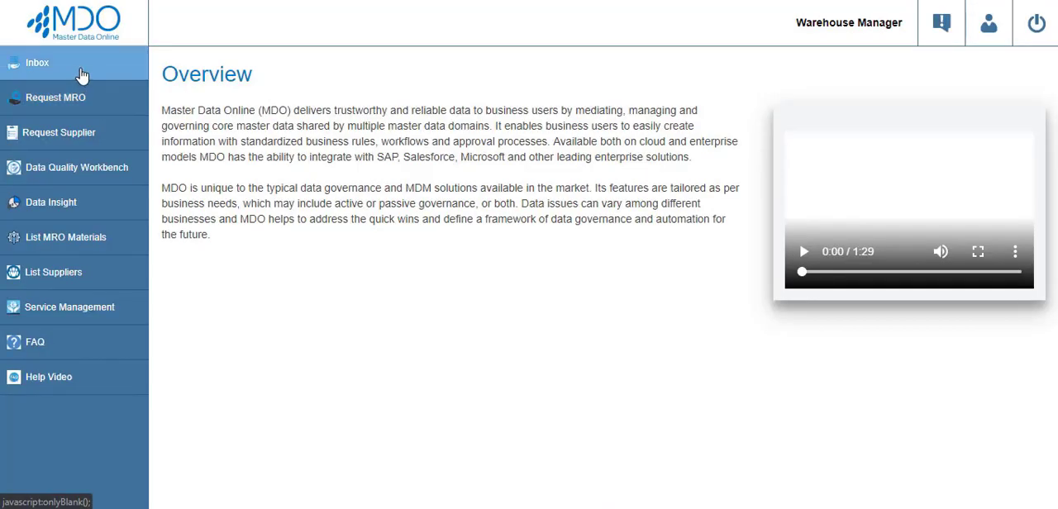
Execute the ERSA1337 request with storage location 0001--Location 0001, warehouse number 001--Central whse (full WM) and storage type 001--High Rack Storage.
{"action": "left_click", "coordinate": [83, 75]}
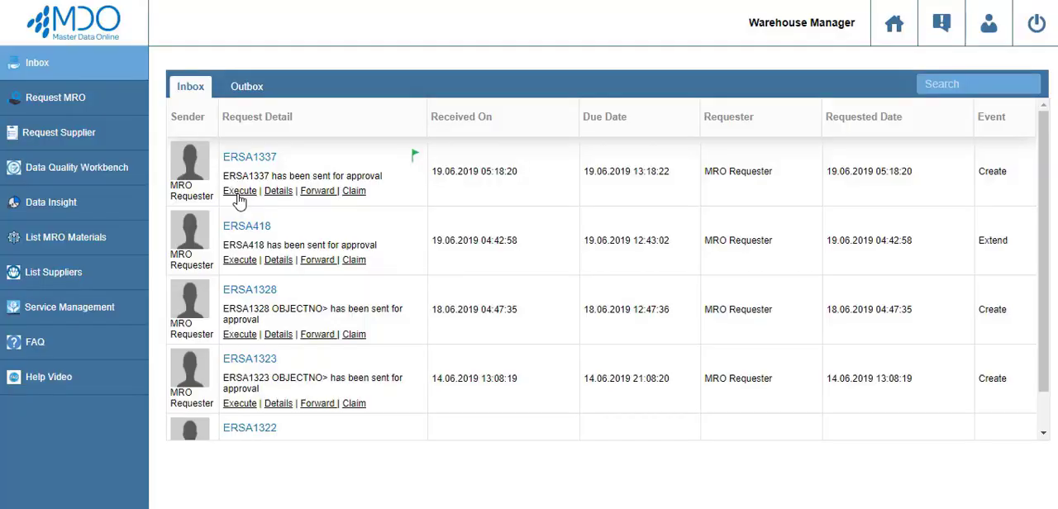
{"action": "left_click", "coordinate": [238, 197]}
{"action": "left_click", "coordinate": [427, 361]}
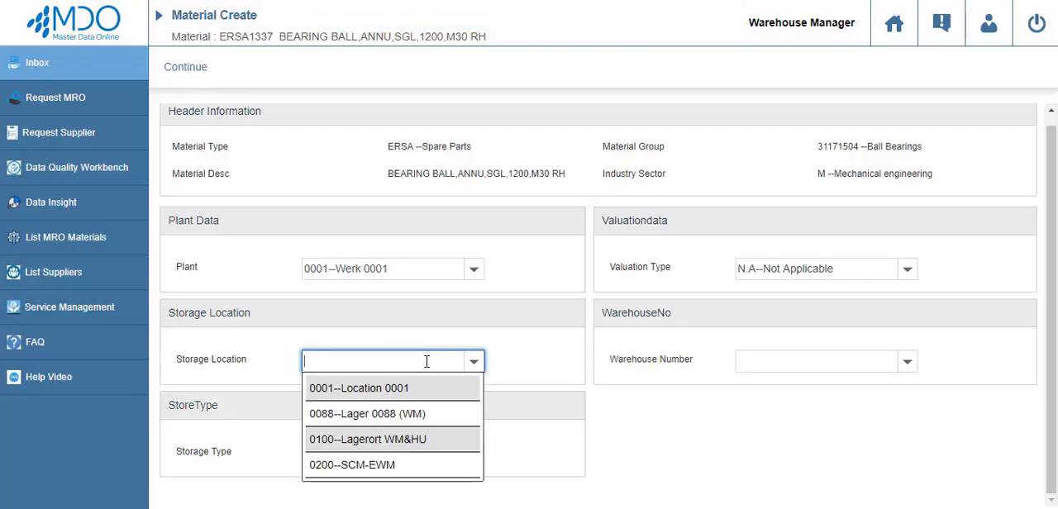
{"action": "left_click", "coordinate": [426, 387]}
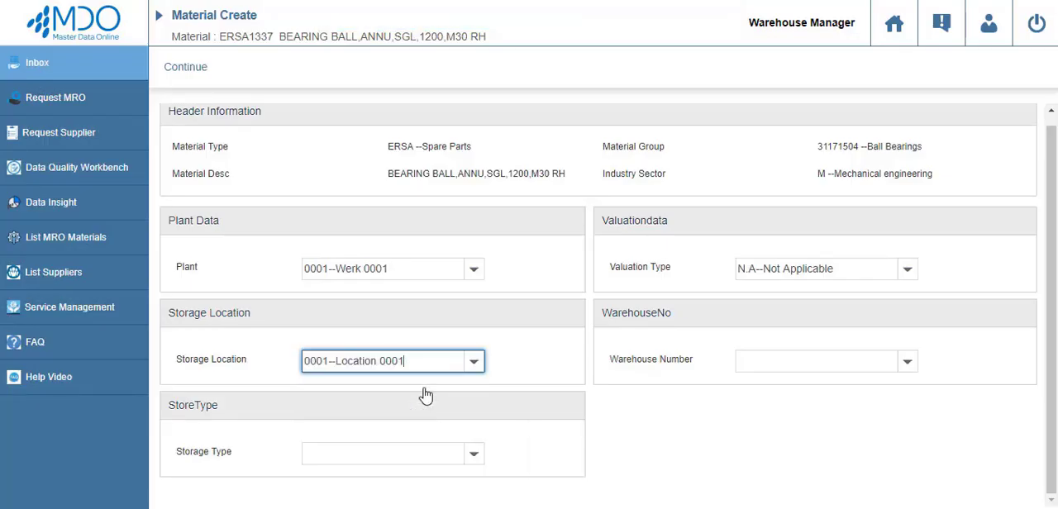
{"action": "left_click", "coordinate": [806, 362]}
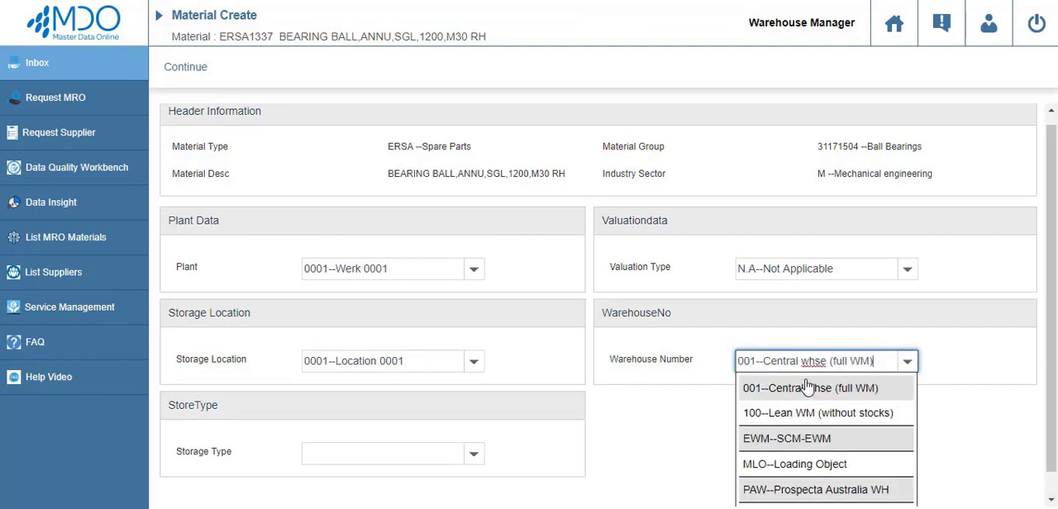
{"action": "left_click", "coordinate": [806, 388]}
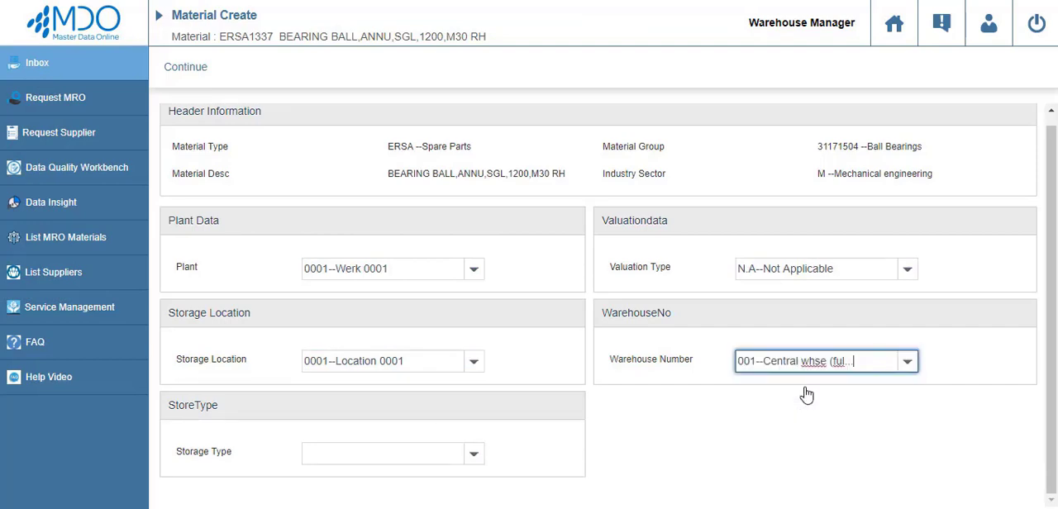
{"action": "left_click", "coordinate": [198, 79]}
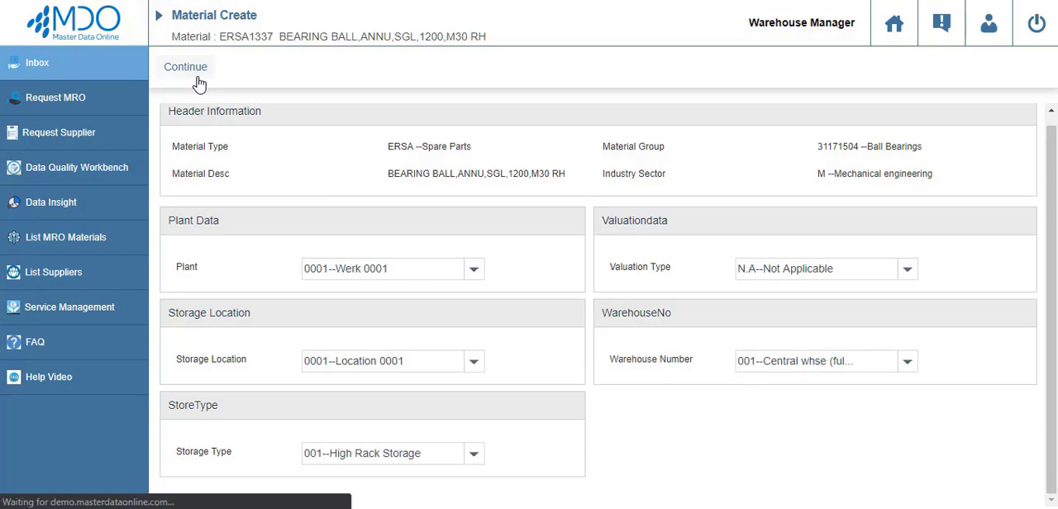
Fill in the storage data: unit of issue CAS--Case, temperature 01--No specific Temp, storage conditions 01, container requirements 01 and time unit D--Days.
{"action": "scroll", "coordinate": [566, 261], "scroll_direction": "down", "scroll_amount": 3}
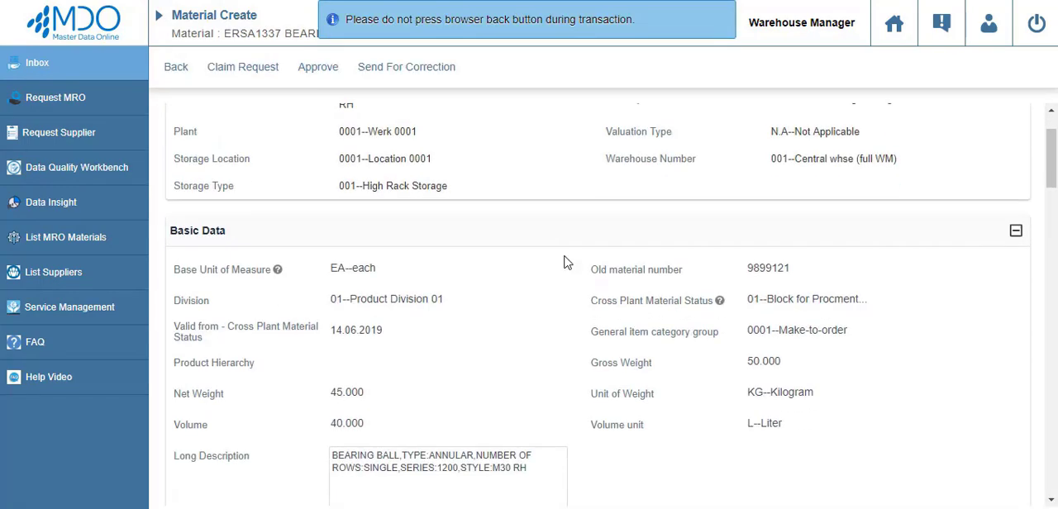
{"action": "scroll", "coordinate": [565, 261], "scroll_direction": "down", "scroll_amount": 8}
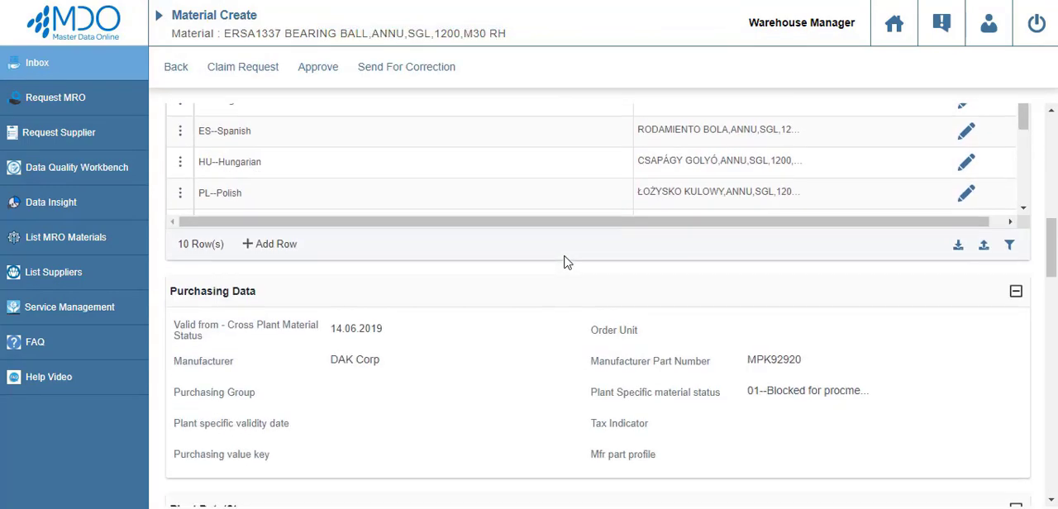
{"action": "scroll", "coordinate": [565, 261], "scroll_direction": "down", "scroll_amount": 8}
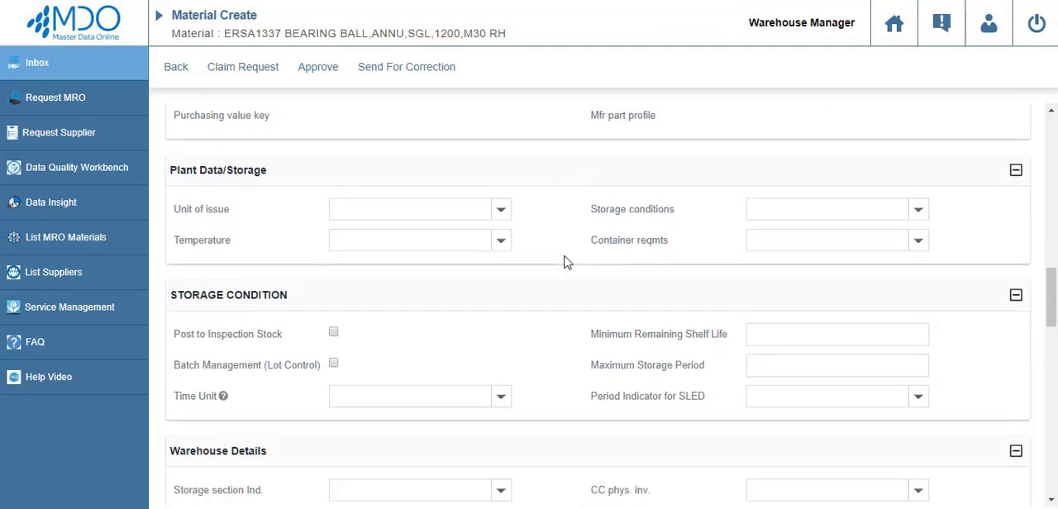
{"action": "left_click", "coordinate": [500, 211]}
{"action": "type", "text": "CAS--Case"}
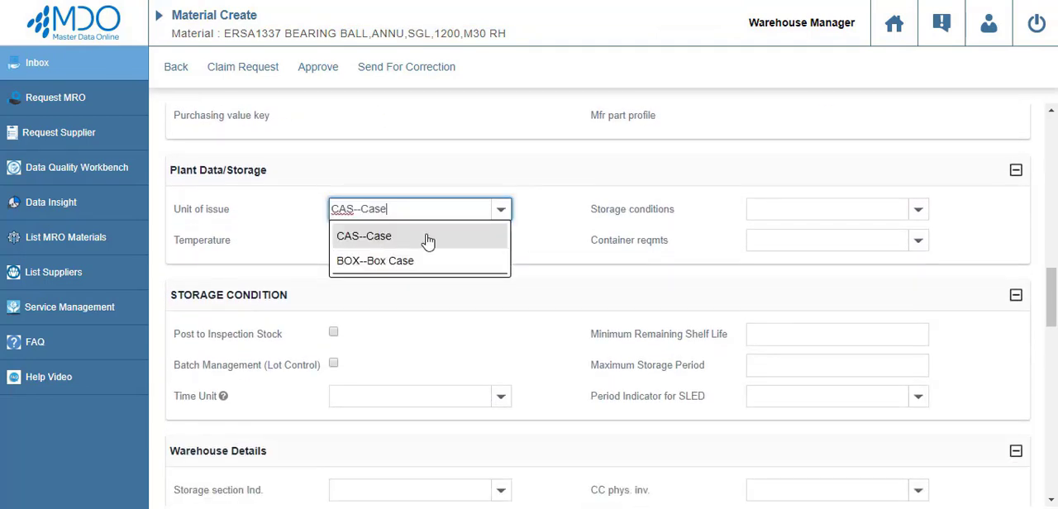
{"action": "left_click", "coordinate": [425, 235]}
Set the storage section indicator in the warehouse details to 001--Fast-moving items.
{"action": "scroll", "coordinate": [628, 248], "scroll_direction": "down", "scroll_amount": 4}
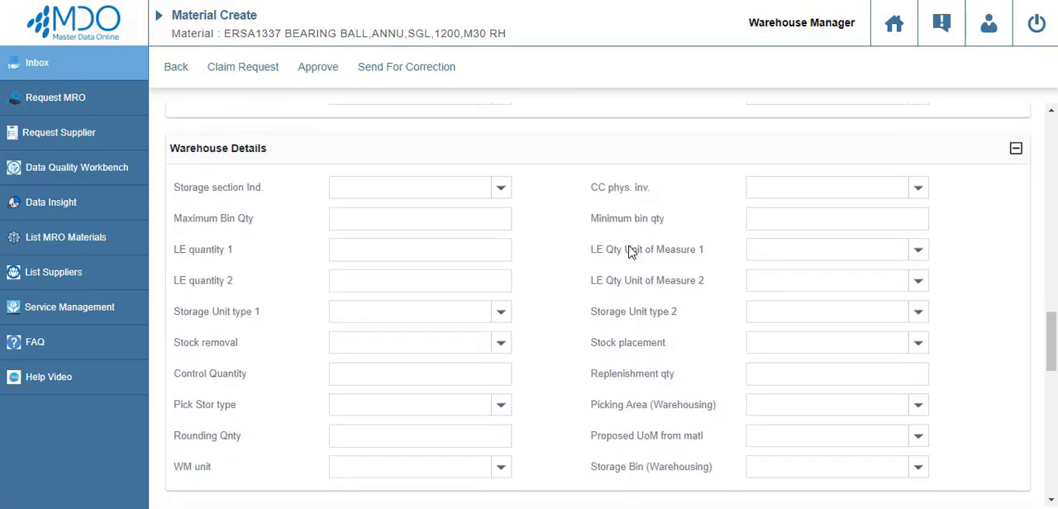
{"action": "left_click", "coordinate": [435, 183]}
{"action": "left_click", "coordinate": [433, 215]}
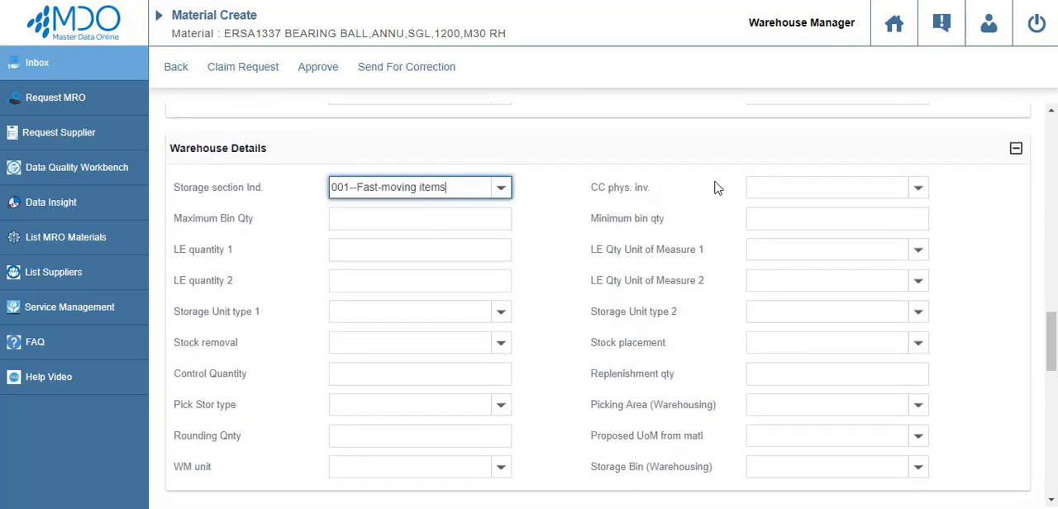
Approve material ERSA1337 as warehouse manager and switch the login to the factory accountant.
{"action": "scroll", "coordinate": [603, 351], "scroll_direction": "up", "scroll_amount": 10}
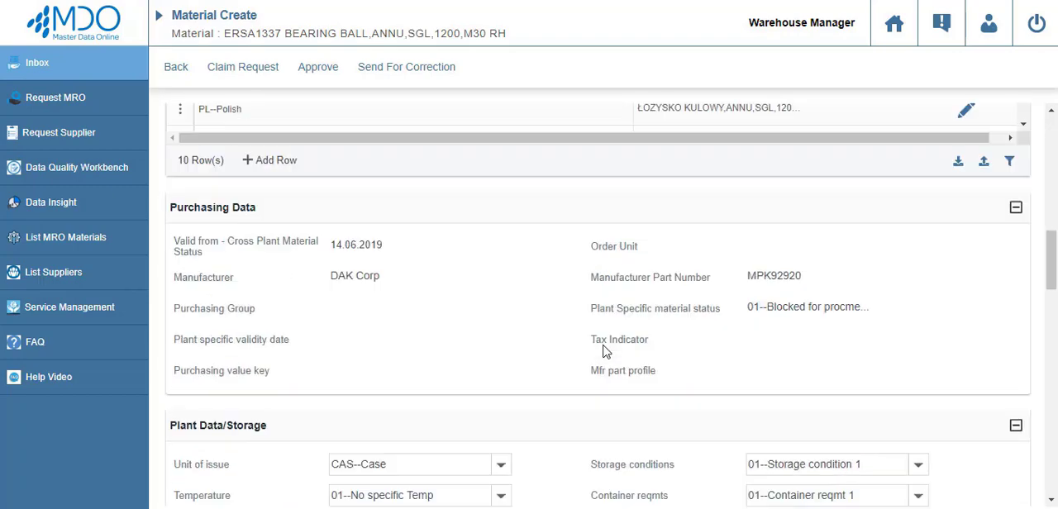
{"action": "scroll", "coordinate": [604, 352], "scroll_direction": "up", "scroll_amount": 5}
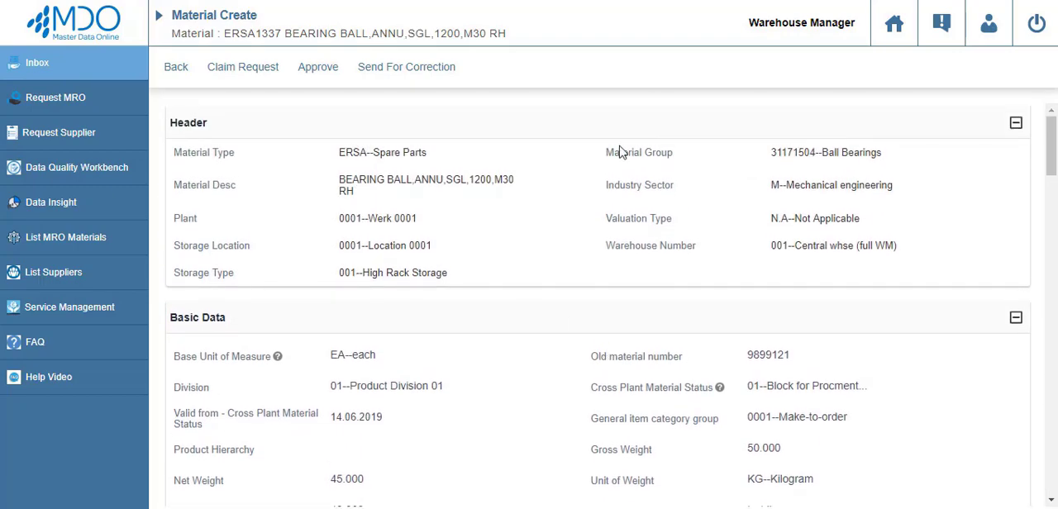
{"action": "left_click", "coordinate": [318, 81]}
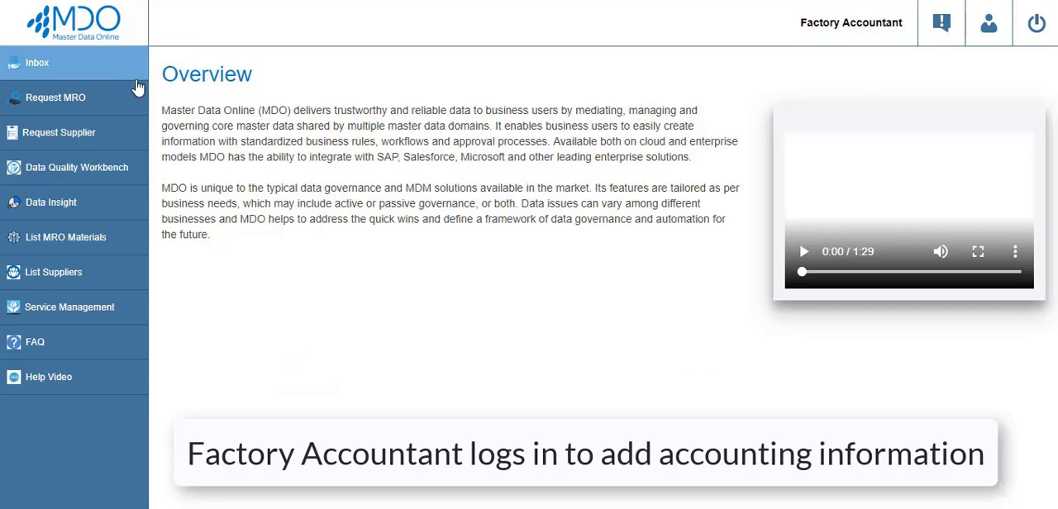
Execute the ERSA1337 request with sales organisation 0001--Sales Org. 001 and distribution channel 01--Distribtn Channel 01.
{"action": "left_click", "coordinate": [112, 77]}
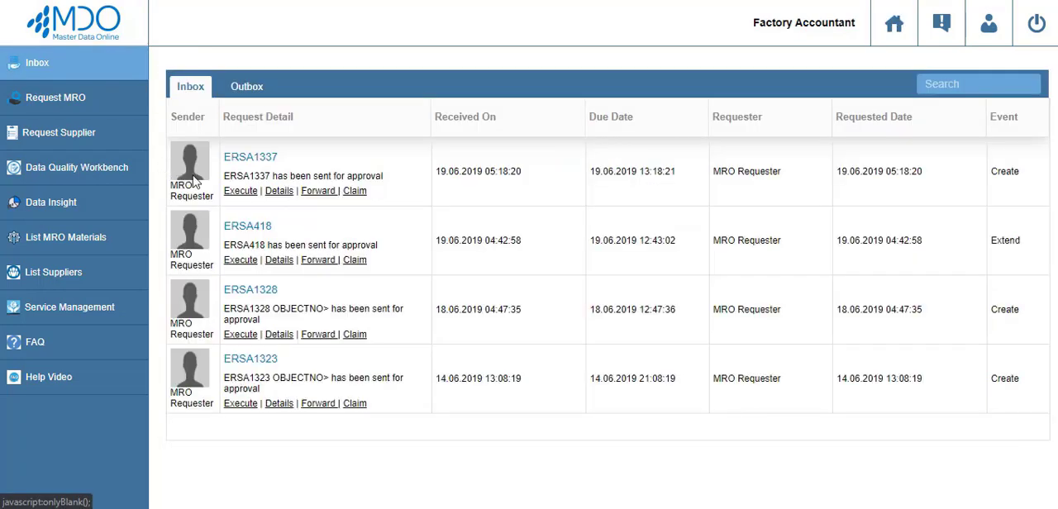
{"action": "left_click", "coordinate": [238, 191]}
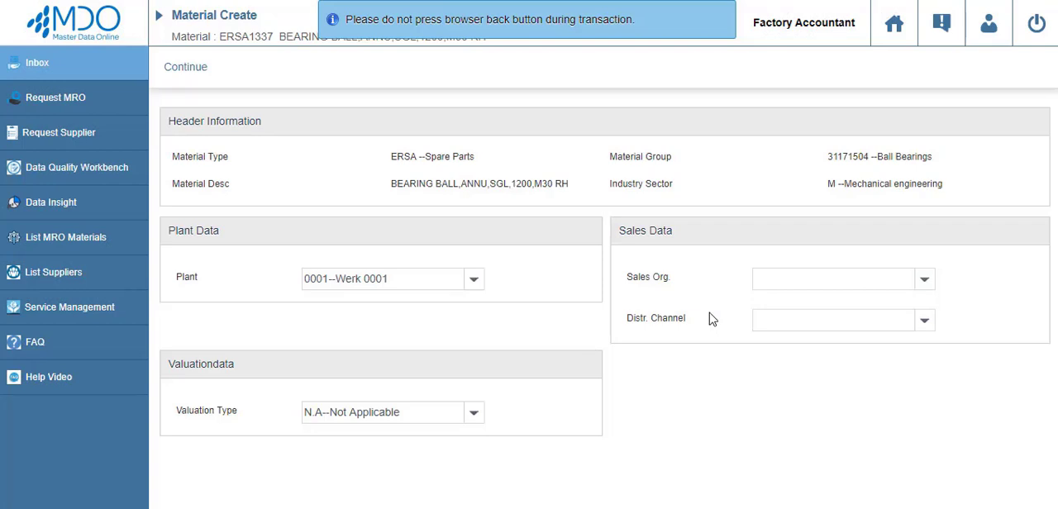
{"action": "left_click", "coordinate": [777, 282]}
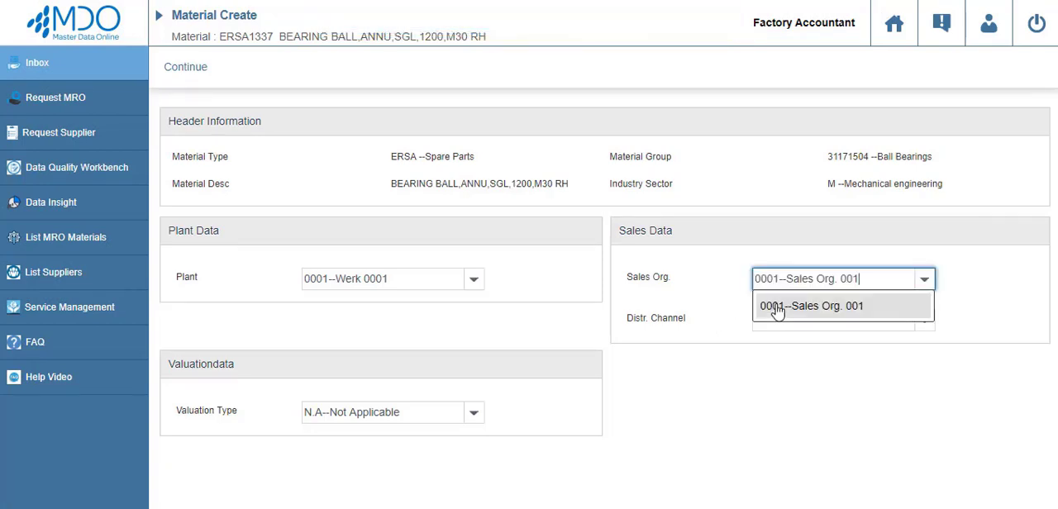
{"action": "left_click", "coordinate": [777, 308]}
{"action": "left_click", "coordinate": [780, 313]}
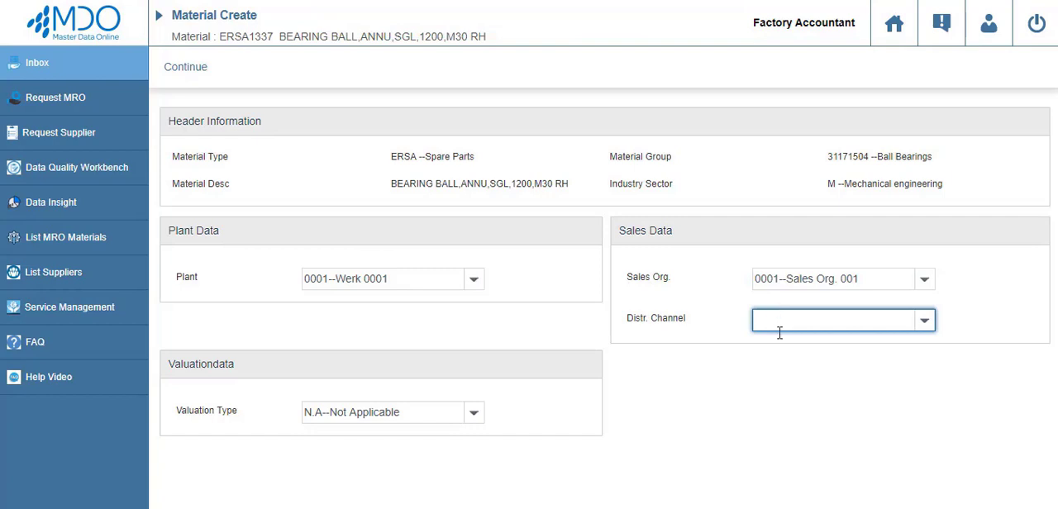
{"action": "left_click", "coordinate": [779, 345]}
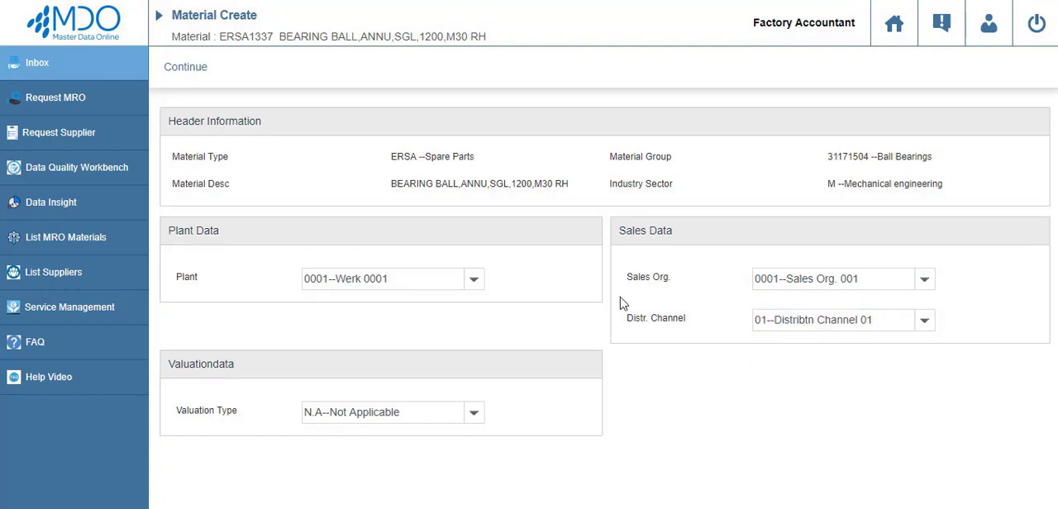
{"action": "left_click", "coordinate": [189, 78]}
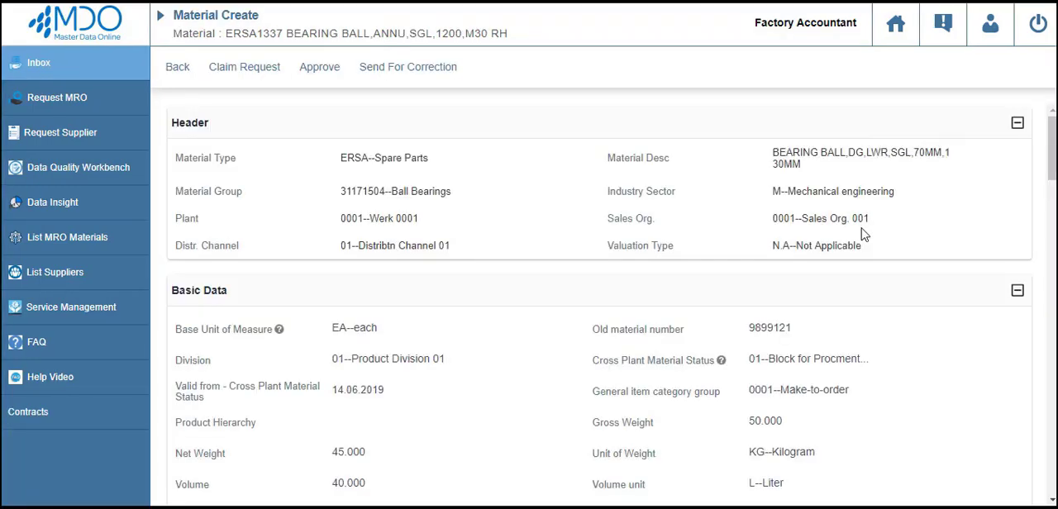
Fill in the current valuation: class 3040--Spare parts, price control V--Moving average price, moving price 45.00, price unit 2 and costing lot size 2.
{"action": "scroll", "coordinate": [846, 335], "scroll_direction": "down", "scroll_amount": 12}
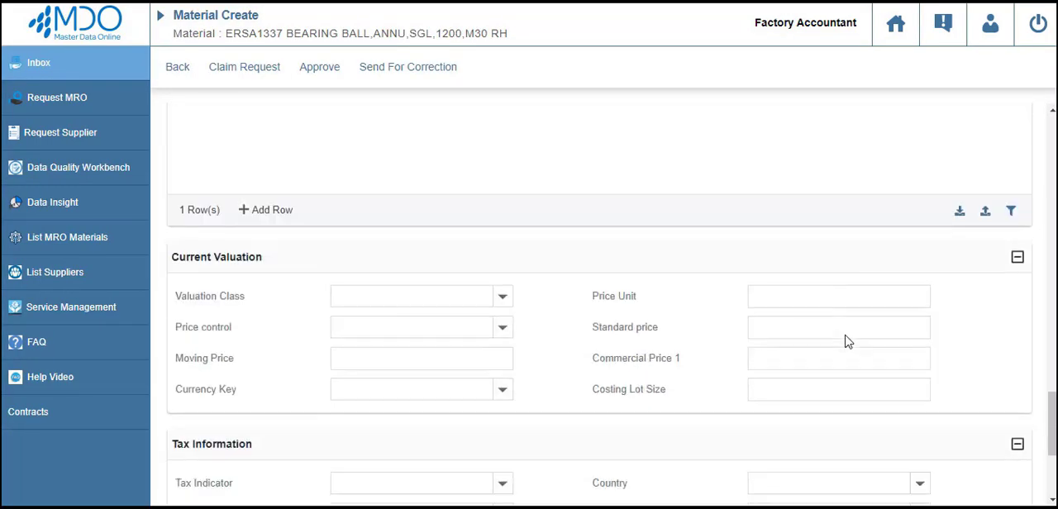
{"action": "scroll", "coordinate": [846, 335], "scroll_direction": "up", "scroll_amount": 2}
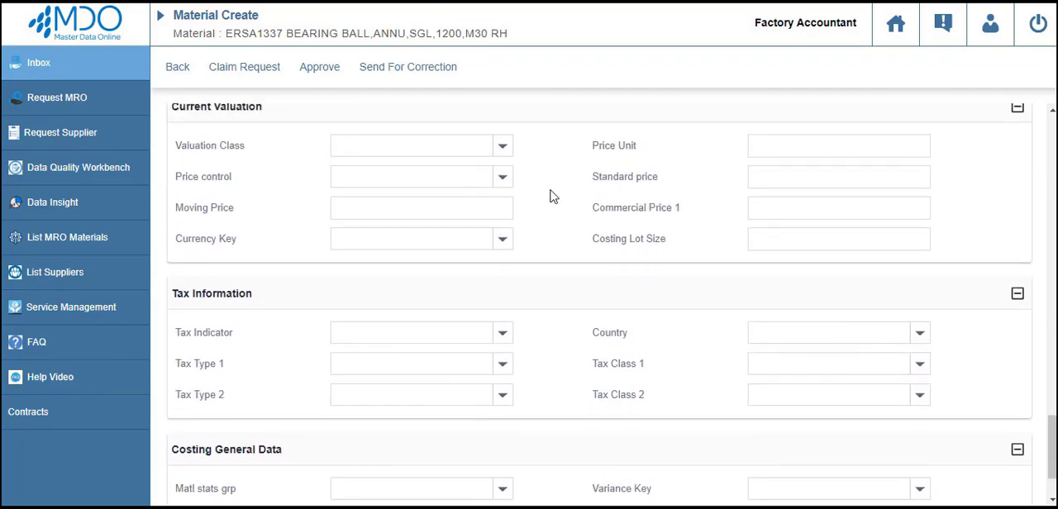
{"action": "left_click", "coordinate": [427, 143]}
{"action": "left_click", "coordinate": [429, 172]}
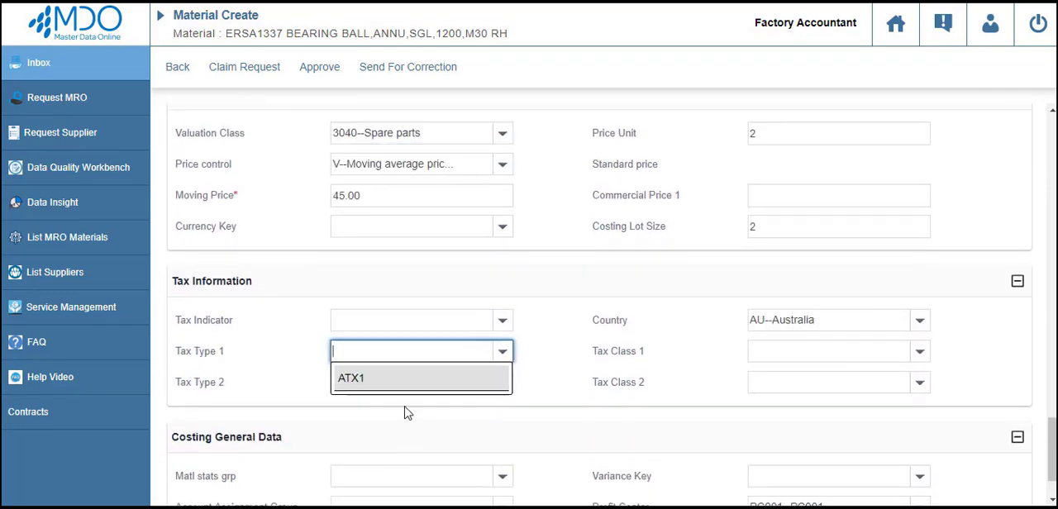
Fill in the tax information for AU--Australia: tax type ATX1 with class 0--No Tax, and tax type ZAUG with class 0--GST Exempt.
{"action": "left_click", "coordinate": [411, 387]}
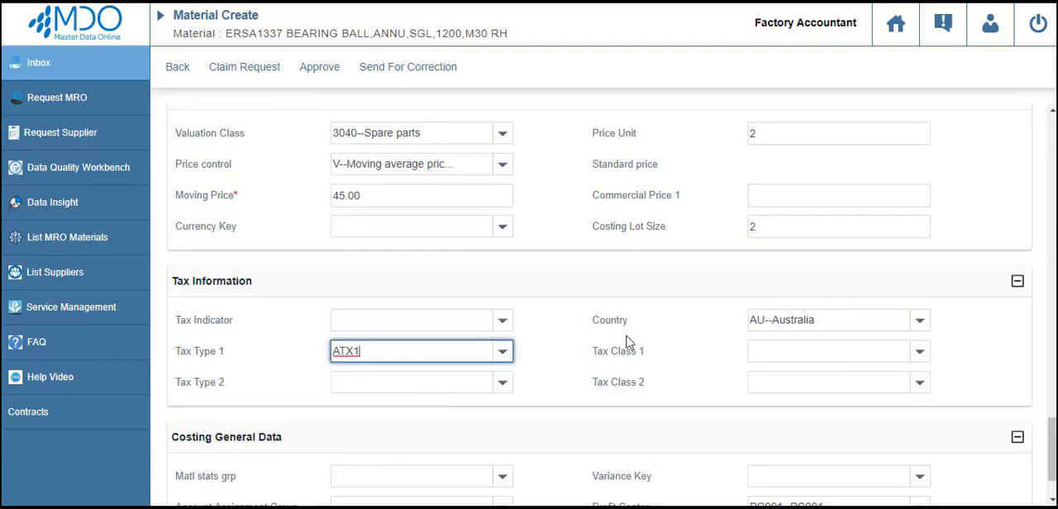
{"action": "left_click", "coordinate": [797, 351]}
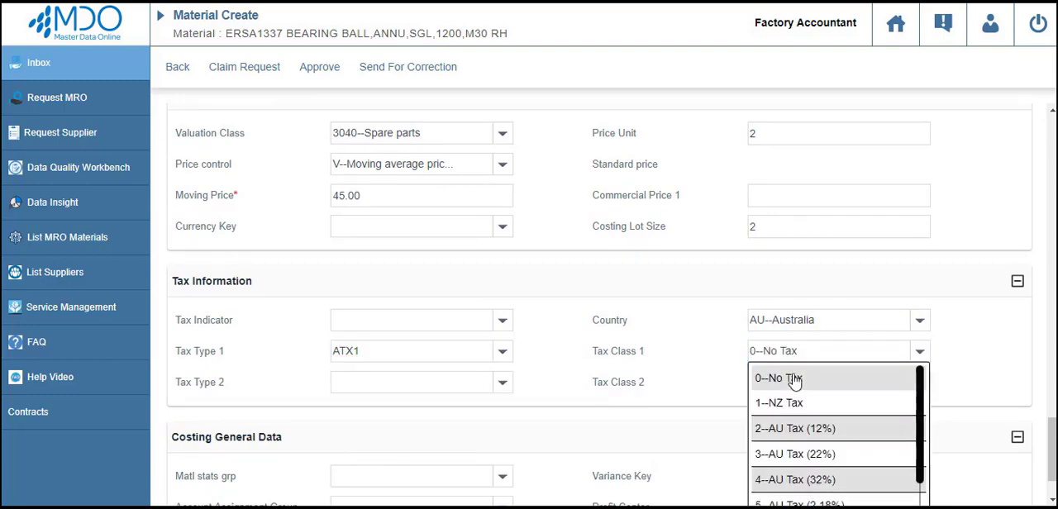
{"action": "left_click", "coordinate": [794, 377]}
{"action": "left_click", "coordinate": [394, 380]}
{"action": "left_click", "coordinate": [354, 407]}
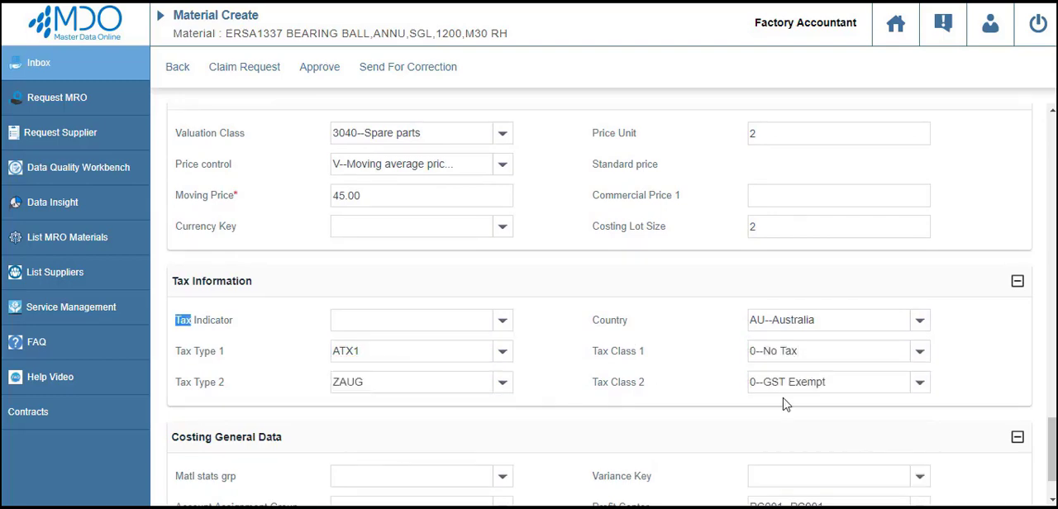
Fill in the costing data with material statistics group 1--A' Material, account assignment group 01--Trading Goods and variance key 000001, and approve the request.
{"action": "scroll", "coordinate": [671, 416], "scroll_direction": "down", "scroll_amount": 1}
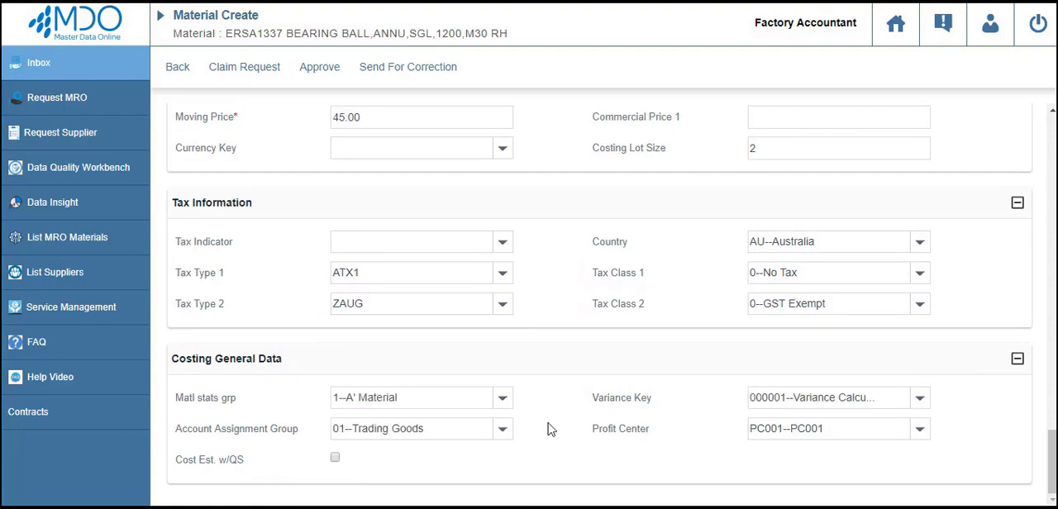
{"action": "scroll", "coordinate": [550, 429], "scroll_direction": "up", "scroll_amount": 15}
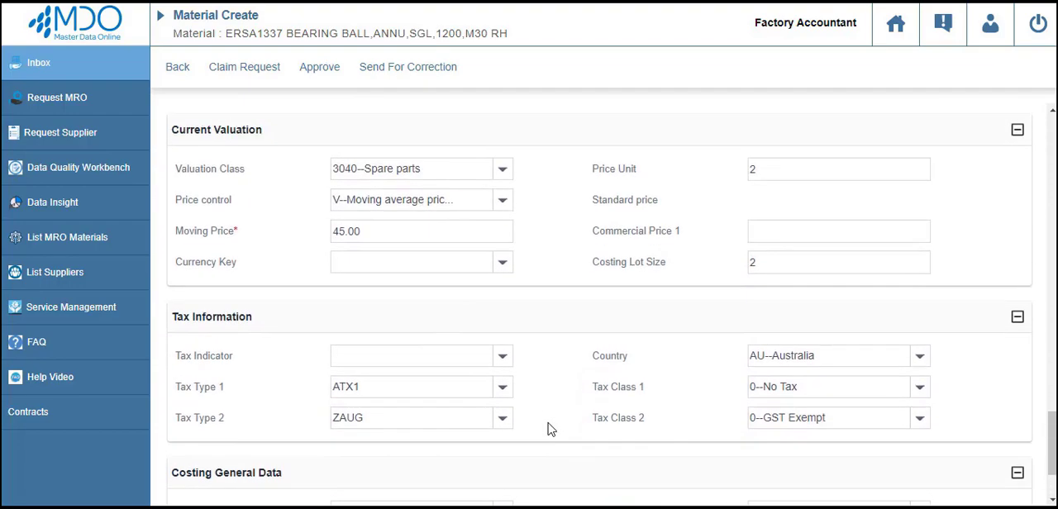
{"action": "scroll", "coordinate": [546, 435], "scroll_direction": "up", "scroll_amount": 3}
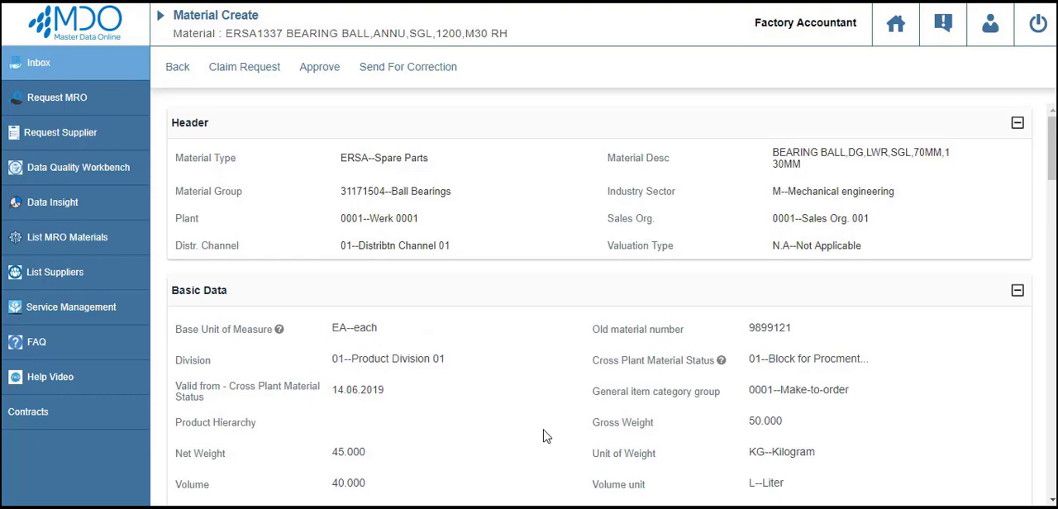
{"action": "left_click", "coordinate": [319, 68]}
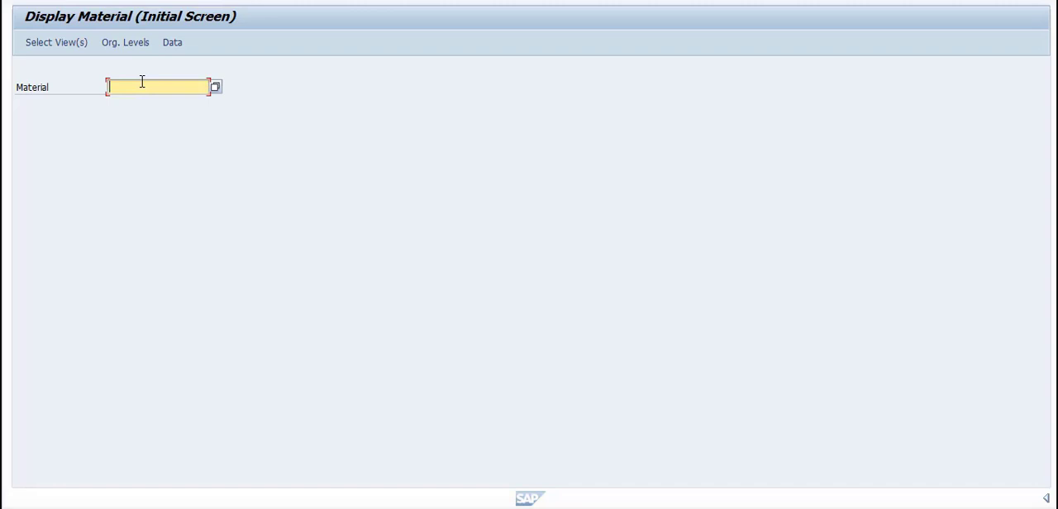
Display material 161792 in SAP and check its BRG_BALL classification values.
{"action": "type", "text": "161792"}
{"action": "key", "text": "Return"}
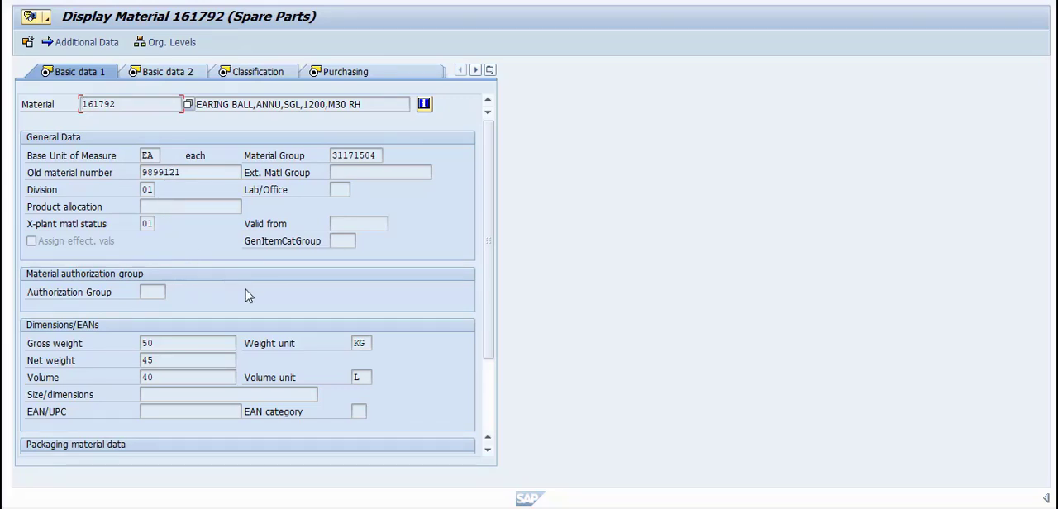
{"action": "left_click", "coordinate": [254, 71]}
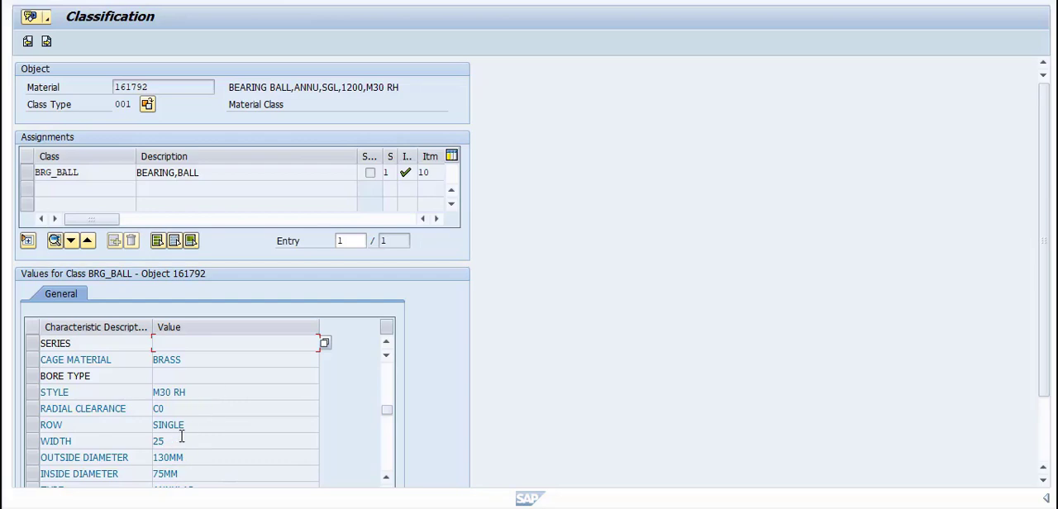
{"action": "left_click", "coordinate": [254, 412]}
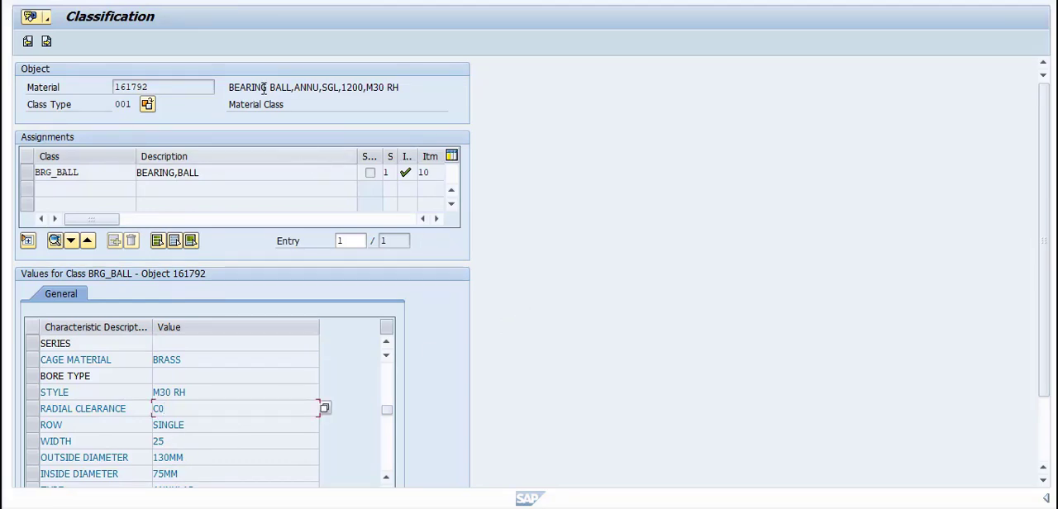
{"action": "left_click", "coordinate": [227, 1]}
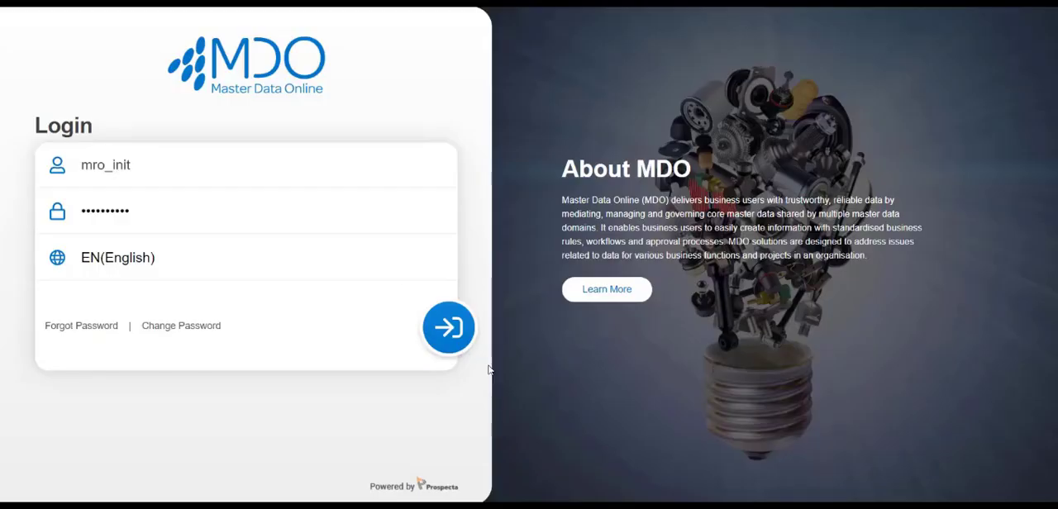
Log in to MDO and set up a Stocking Rule Check run in the Data Quality Workbench, described as "Stocking Rule Check - 1".
{"action": "left_click", "coordinate": [447, 331]}
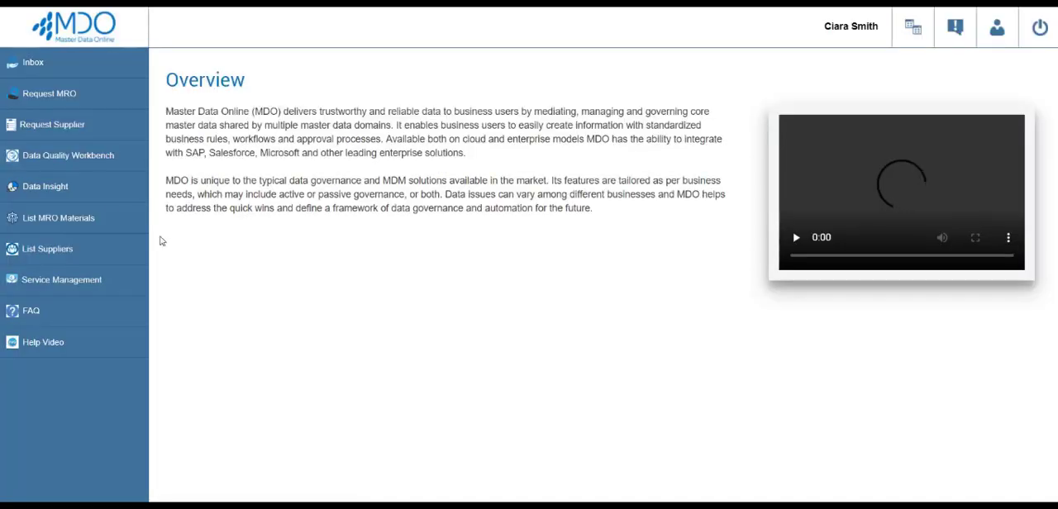
{"action": "left_click", "coordinate": [103, 161]}
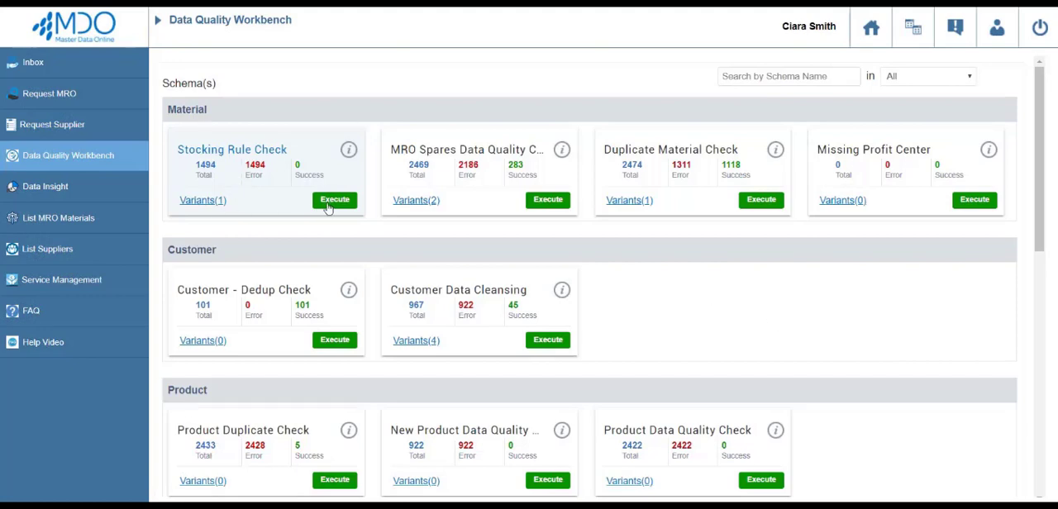
{"action": "left_click", "coordinate": [330, 210]}
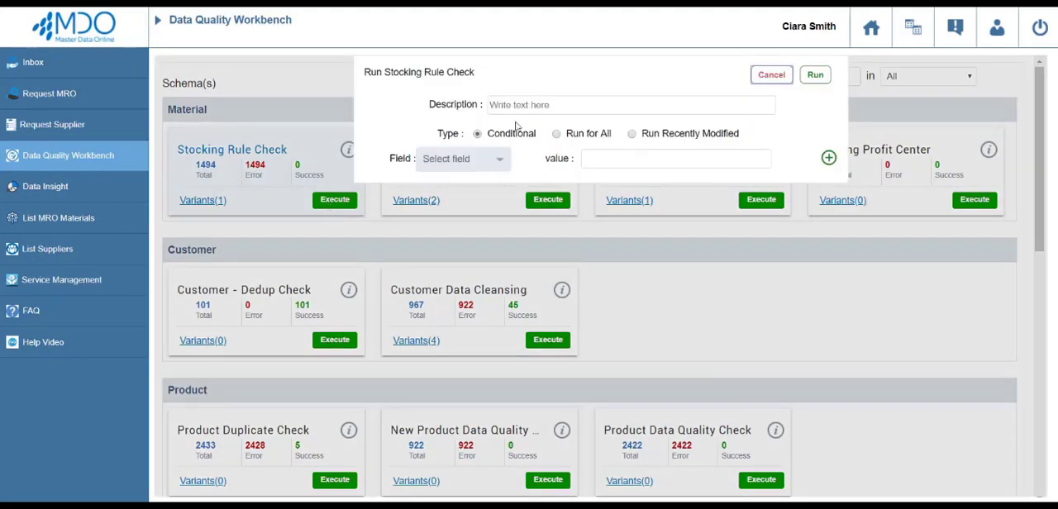
{"action": "left_click", "coordinate": [540, 106]}
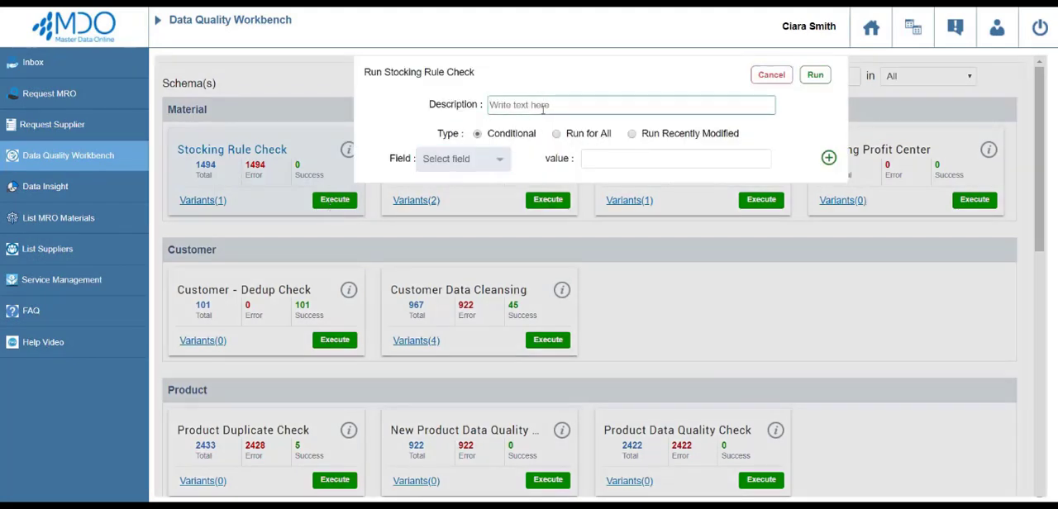
{"action": "type", "text": "Stocking Rule Check - 1"}
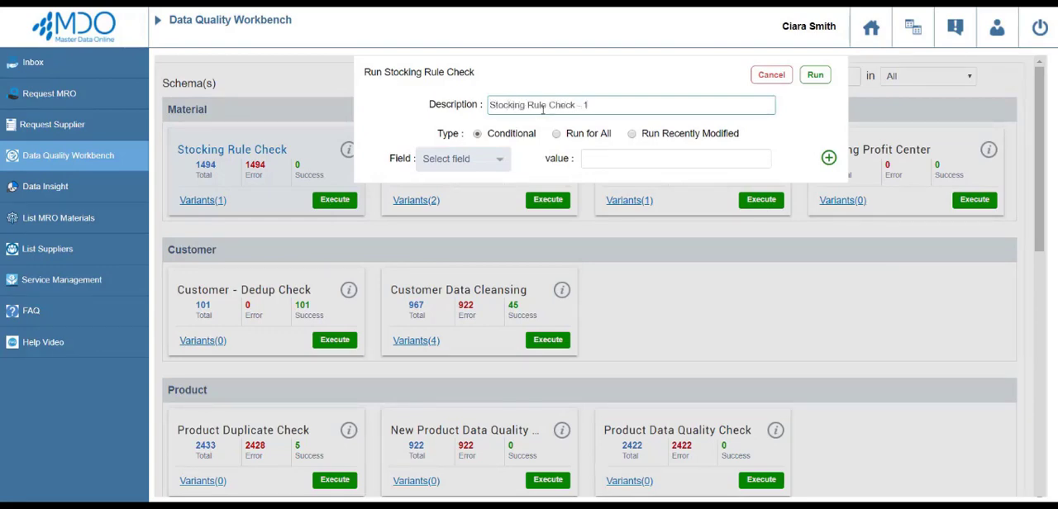
Limit the conditional run to the field Material Group with value ERSA and run it.
{"action": "left_click", "coordinate": [546, 139]}
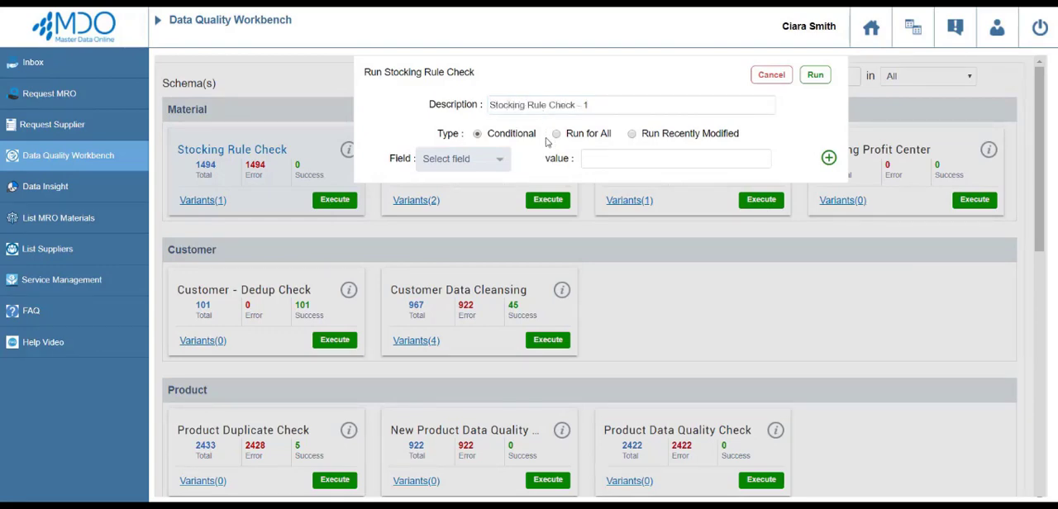
{"action": "left_click", "coordinate": [499, 163]}
{"action": "left_click", "coordinate": [482, 181]}
{"action": "type", "text": "matl_gr"}
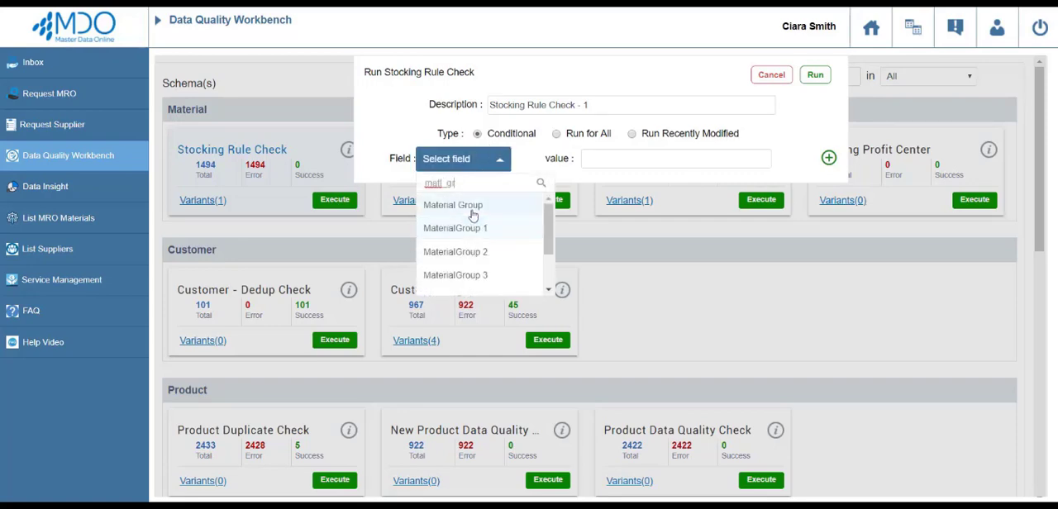
{"action": "left_click", "coordinate": [465, 207]}
{"action": "left_click", "coordinate": [593, 158]}
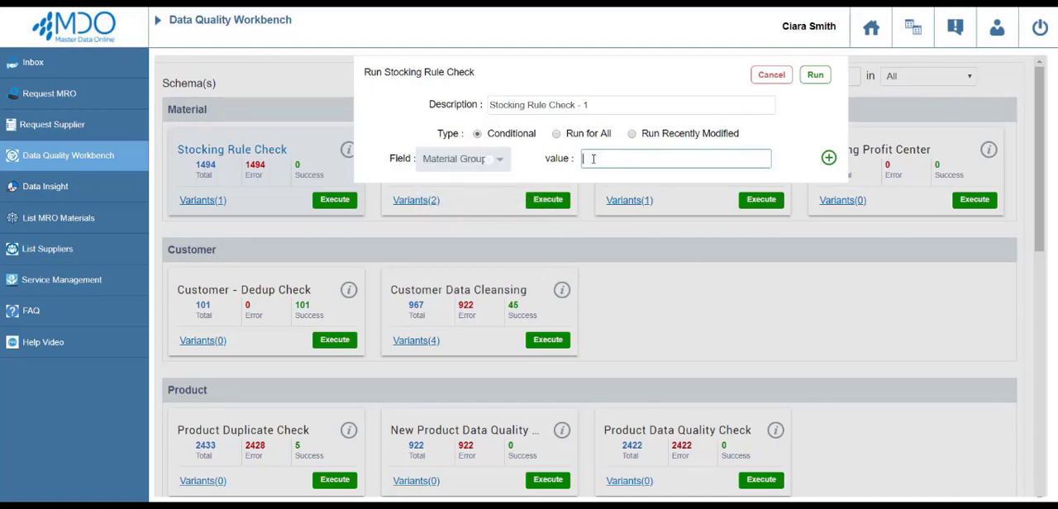
{"action": "type", "text": "ERSA"}
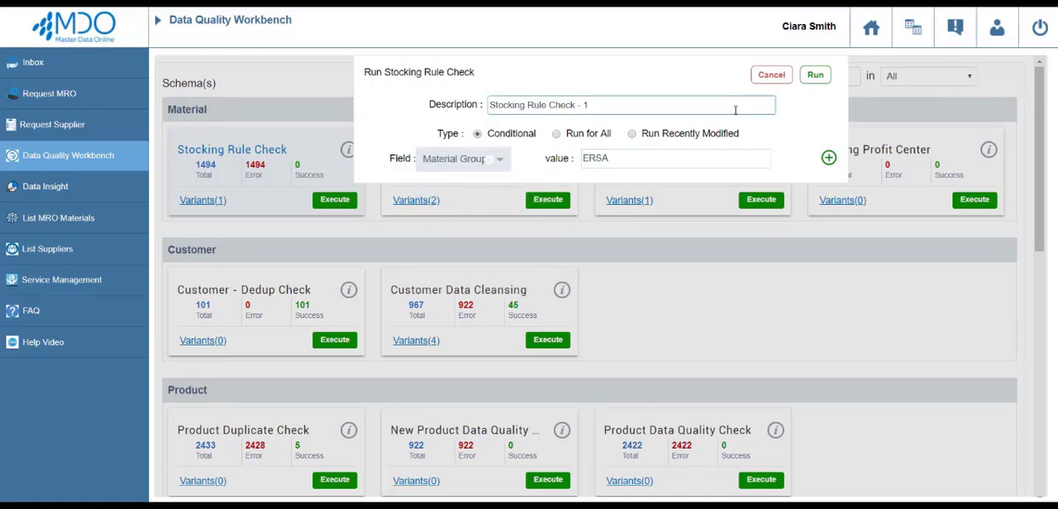
{"action": "left_click", "coordinate": [814, 76]}
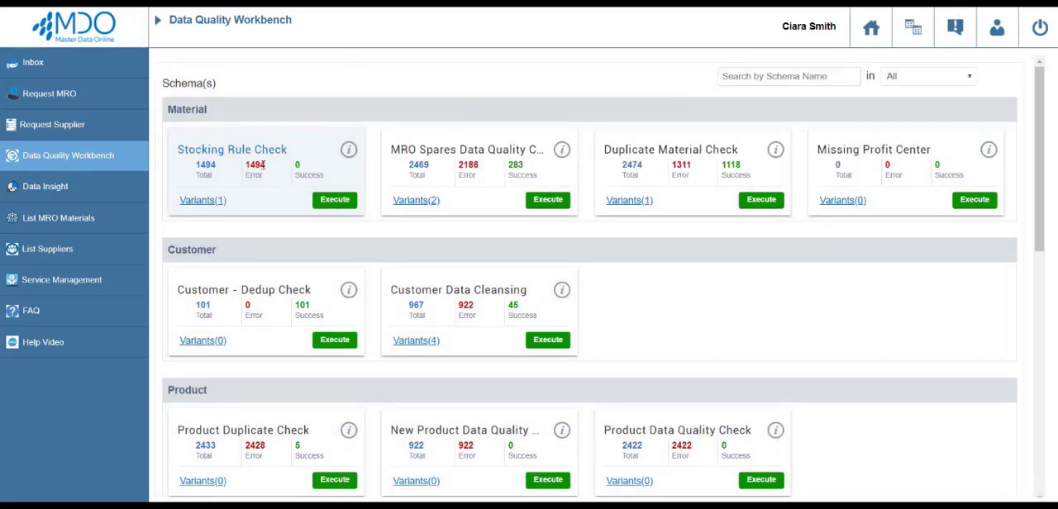
Open the error records of the Stocking Rule Check variant Run For All 1 and examine the business rule errors and flagged MRP values.
{"action": "left_click", "coordinate": [203, 201]}
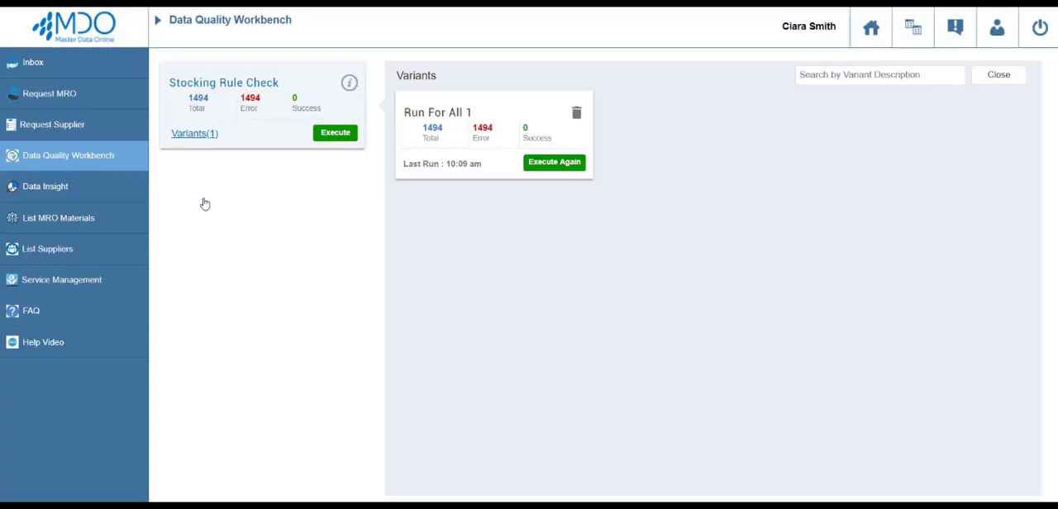
{"action": "left_click", "coordinate": [464, 134]}
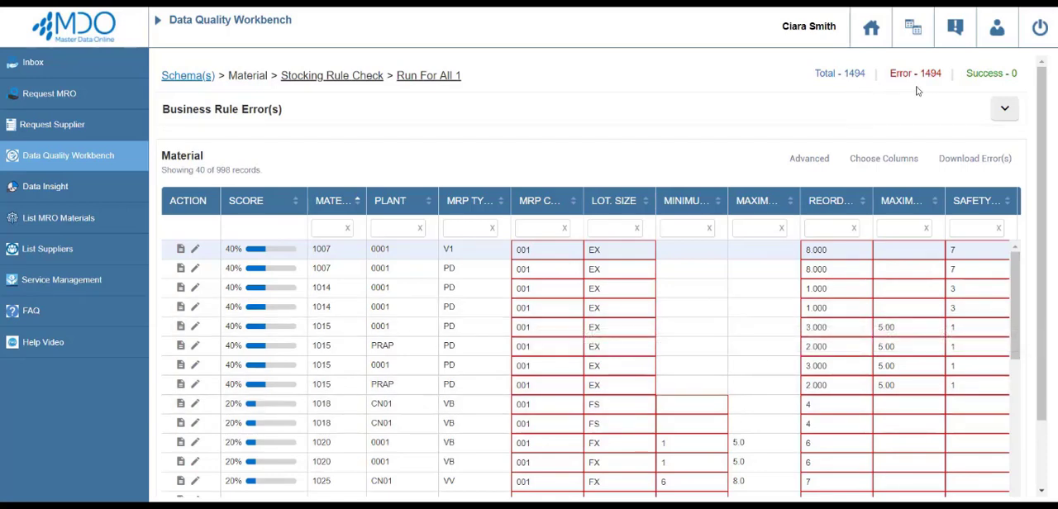
{"action": "left_click", "coordinate": [1004, 111]}
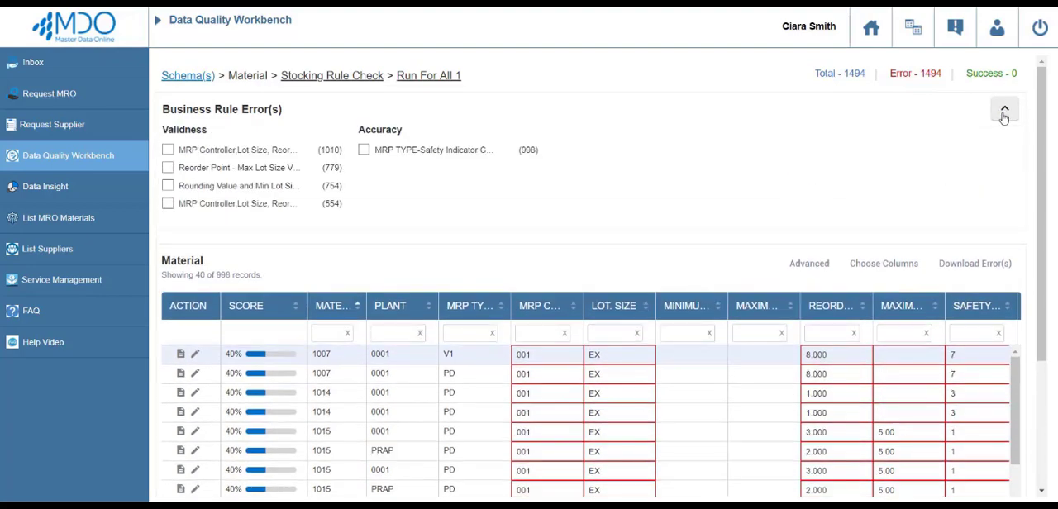
{"action": "scroll", "coordinate": [1045, 231], "scroll_direction": "down", "scroll_amount": 1}
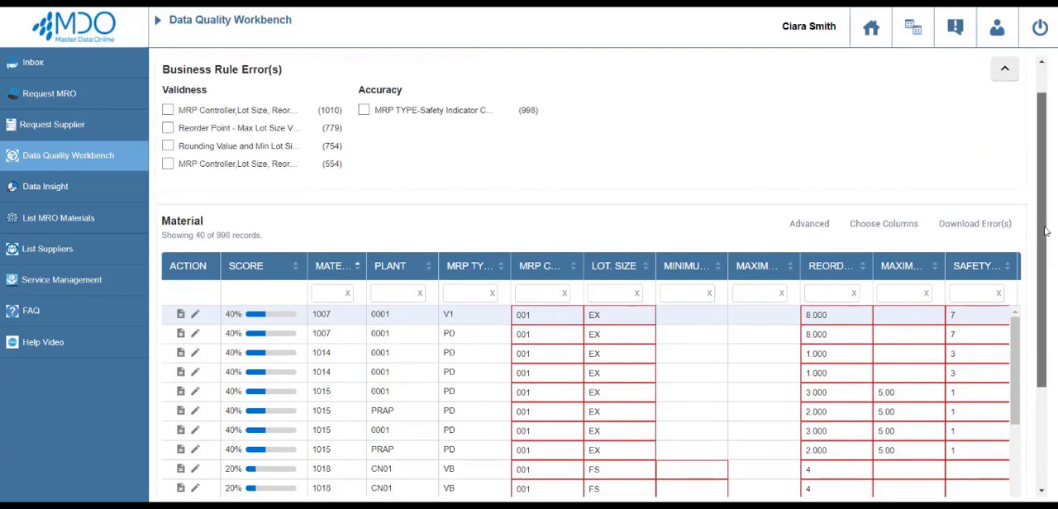
{"action": "scroll", "coordinate": [1045, 232], "scroll_direction": "up", "scroll_amount": 1}
{"action": "scroll", "coordinate": [1046, 231], "scroll_direction": "down", "scroll_amount": 4}
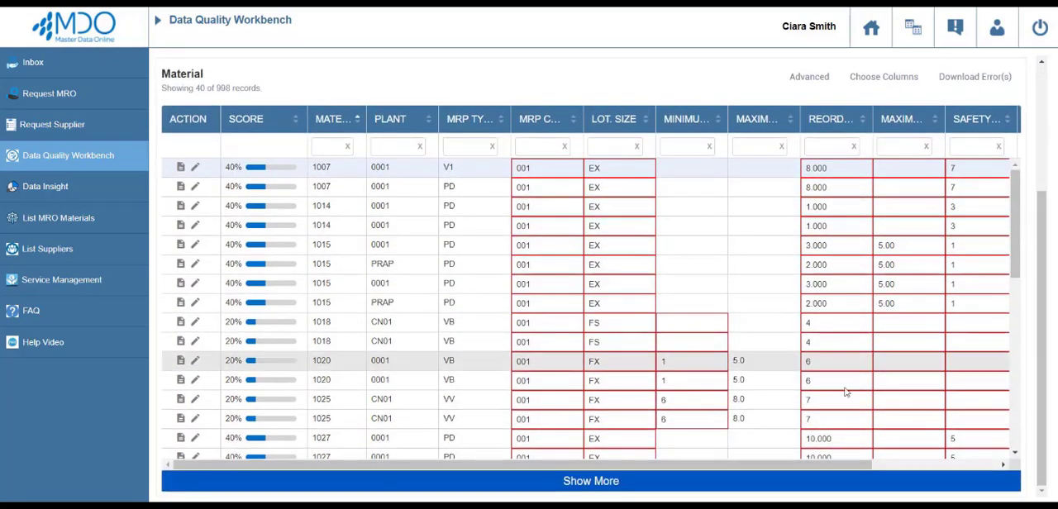
{"action": "left_click_drag", "start_coordinate": [845, 465], "coordinate": [1006, 434]}
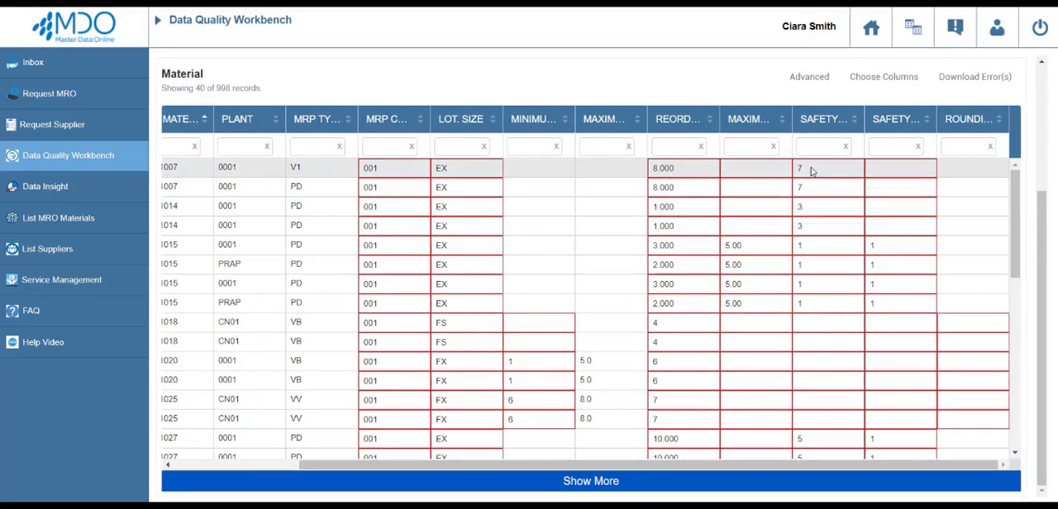
{"action": "mouse_move", "coordinate": [811, 171]}
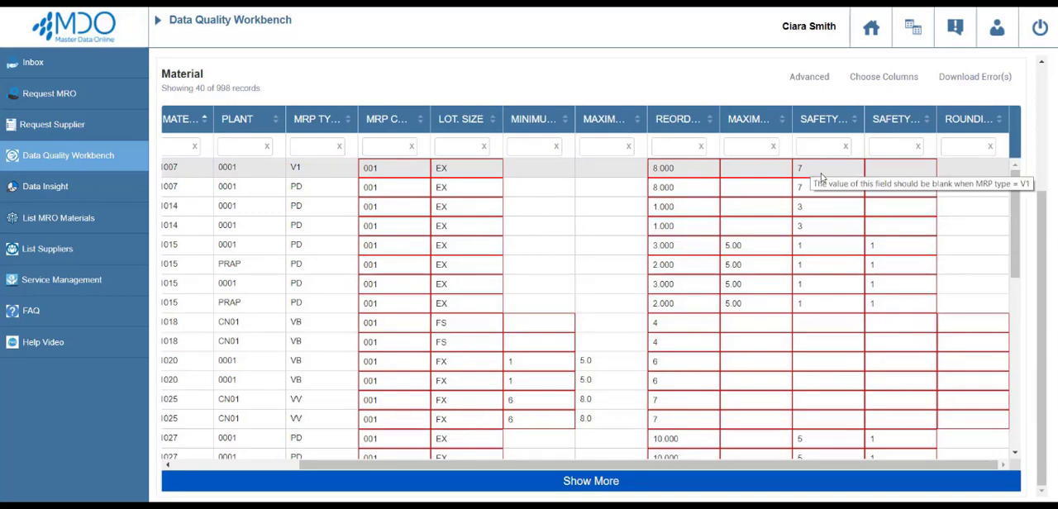
{"action": "left_click_drag", "start_coordinate": [793, 466], "coordinate": [581, 480]}
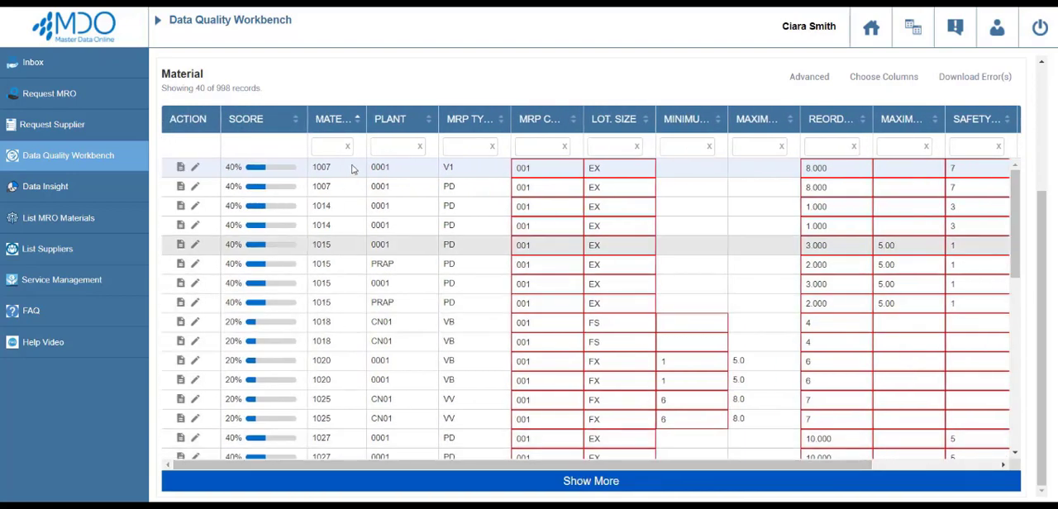
Clear the reorder point and the first safety field of material 1007 with MRP type V1 in plant 0001, and save the record.
{"action": "left_click", "coordinate": [195, 167]}
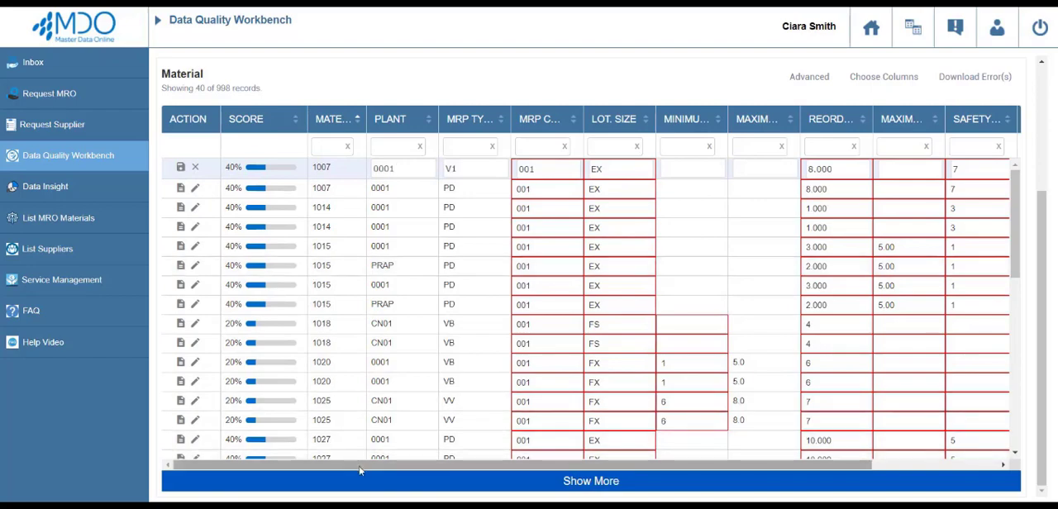
{"action": "left_click_drag", "start_coordinate": [361, 465], "coordinate": [501, 462]}
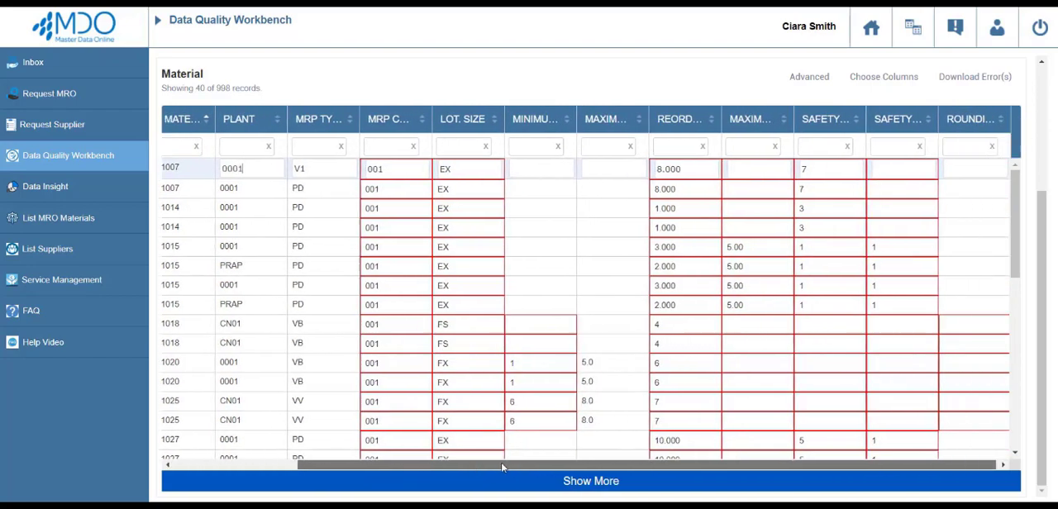
{"action": "left_click", "coordinate": [690, 167]}
{"action": "key", "text": "BackSpace"}
{"action": "key", "text": "BackSpace"}
{"action": "key", "text": "BackSpace"}
{"action": "key", "text": "BackSpace"}
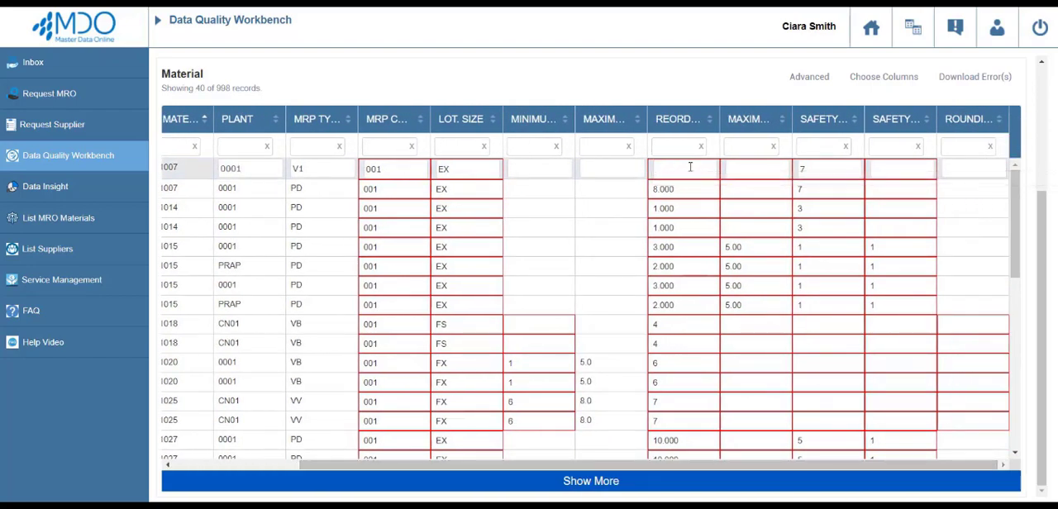
{"action": "left_click", "coordinate": [839, 173]}
{"action": "key", "text": "BackSpace"}
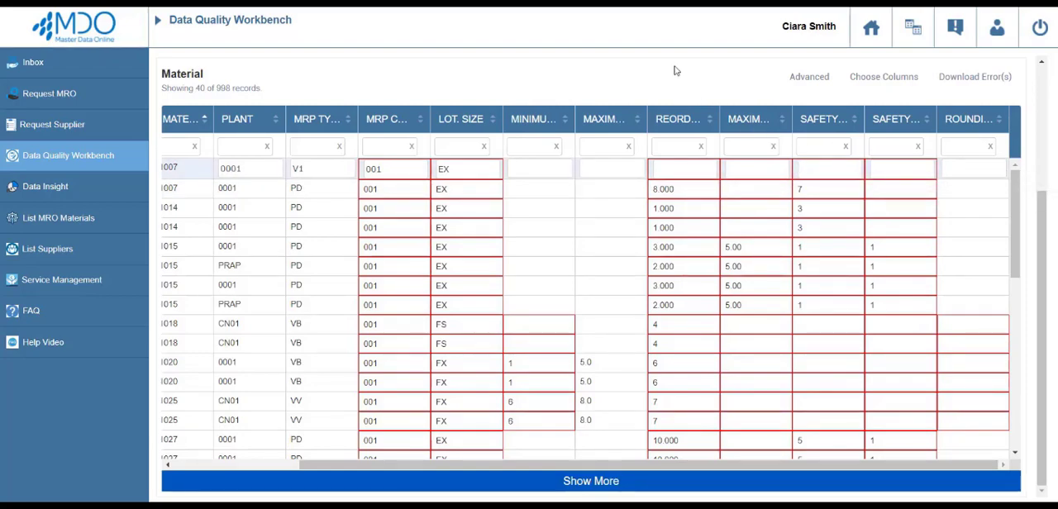
{"action": "left_click_drag", "start_coordinate": [509, 464], "coordinate": [379, 483]}
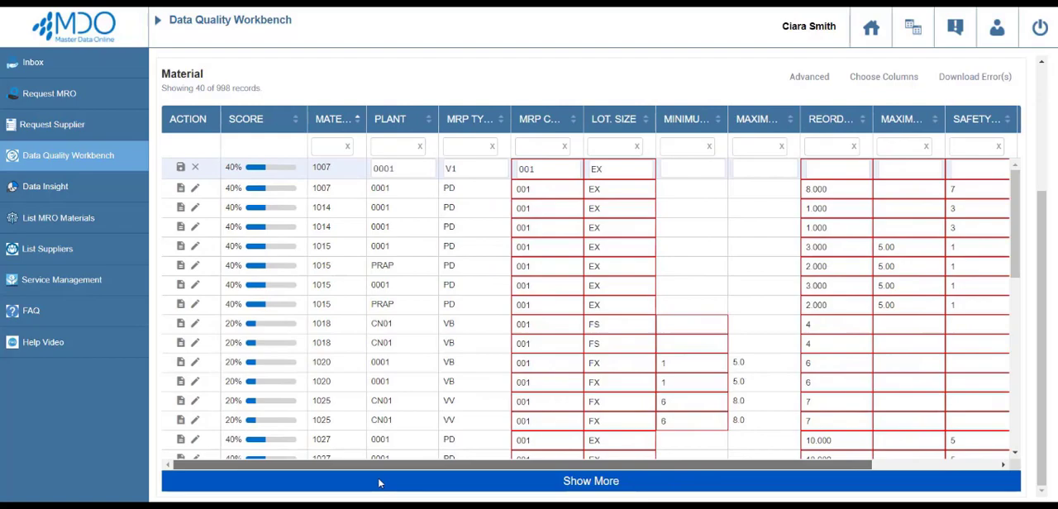
{"action": "left_click", "coordinate": [179, 170]}
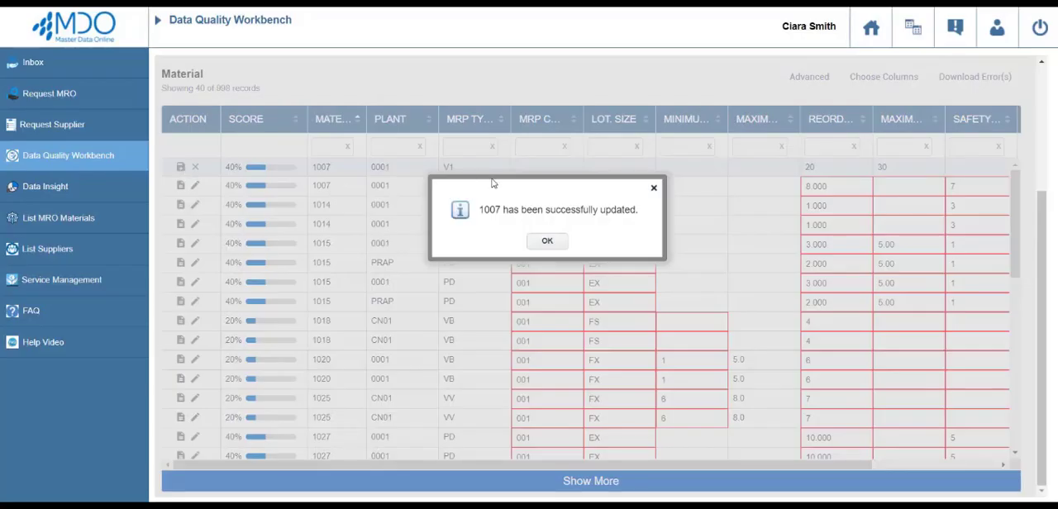
{"action": "left_click", "coordinate": [545, 241]}
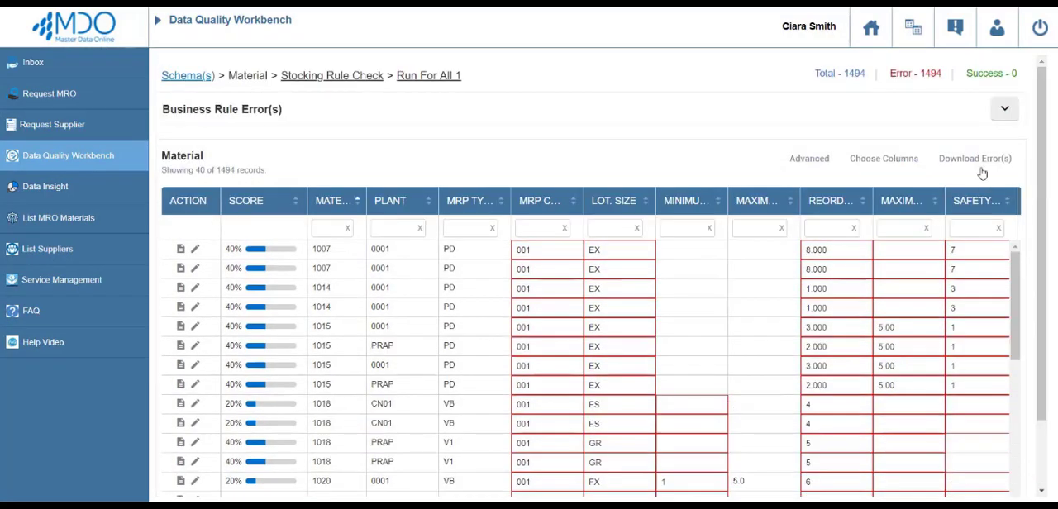
Download the material error records to Excel, open the file, and log in to its MasterDataOnline add-in with the account password.
{"action": "left_click", "coordinate": [988, 169]}
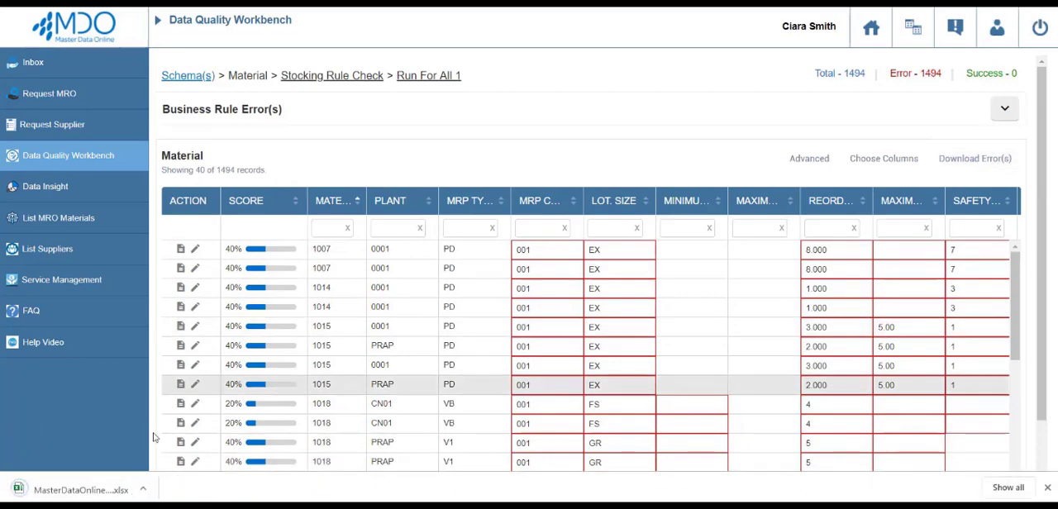
{"action": "left_click", "coordinate": [86, 490]}
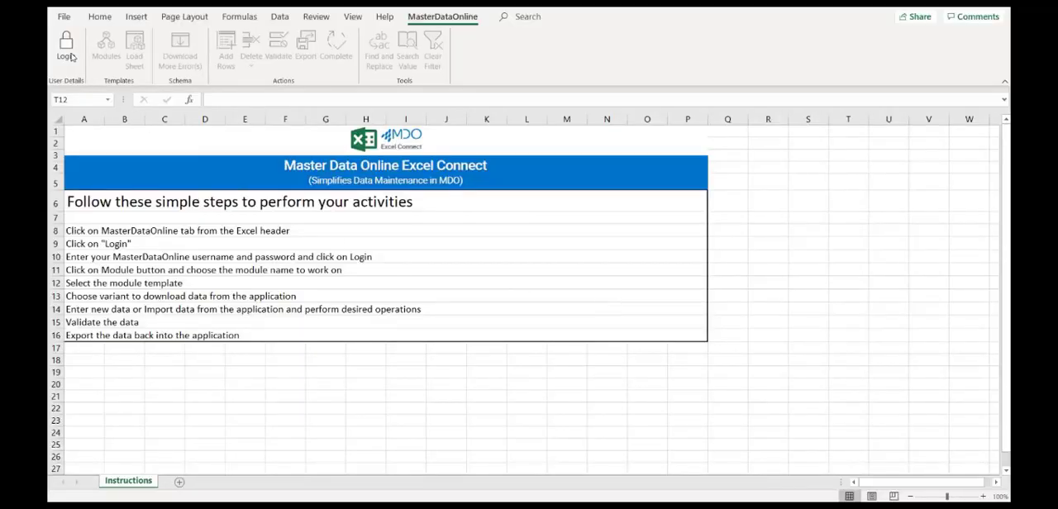
{"action": "left_click", "coordinate": [72, 56]}
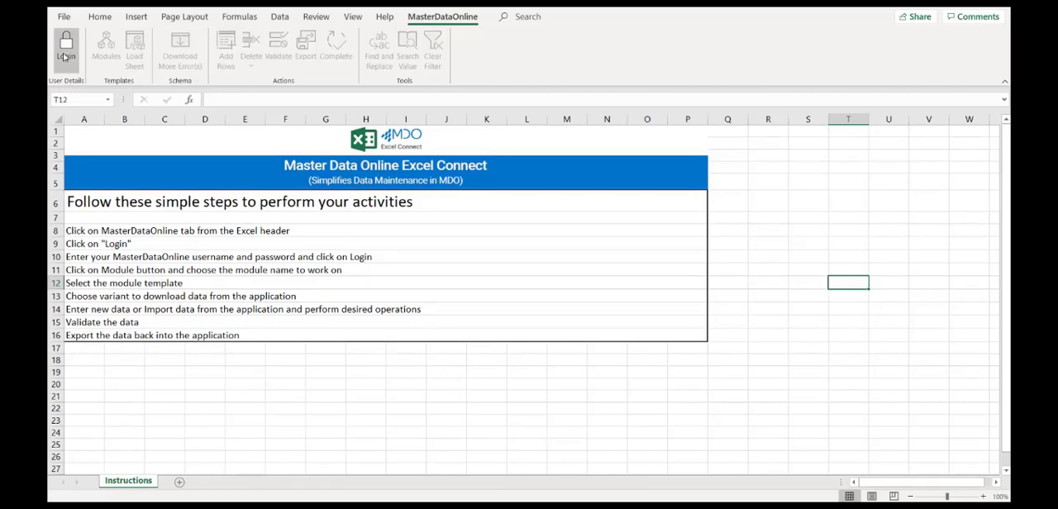
{"action": "type", "text": "*"}
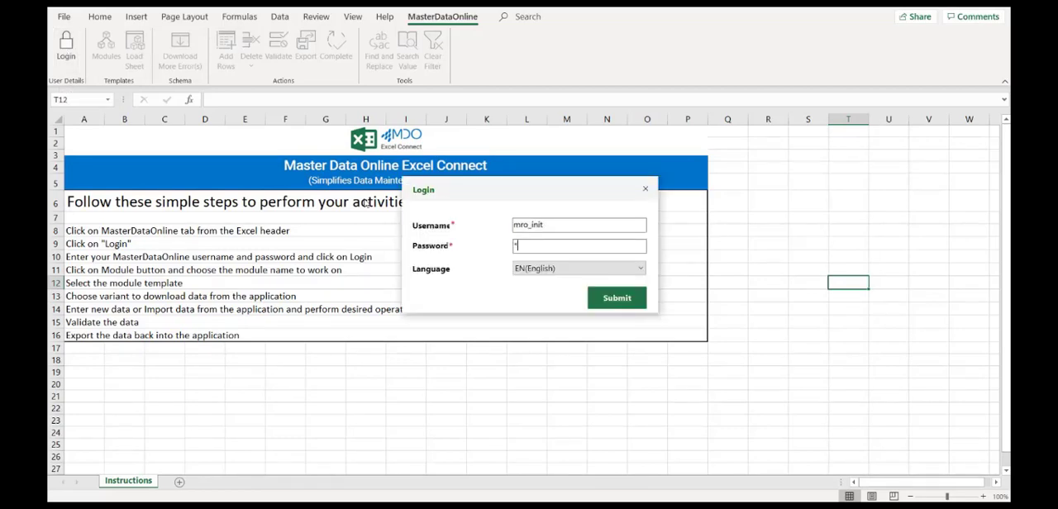
{"action": "type", "text": "*********"}
{"action": "key", "text": "Return"}
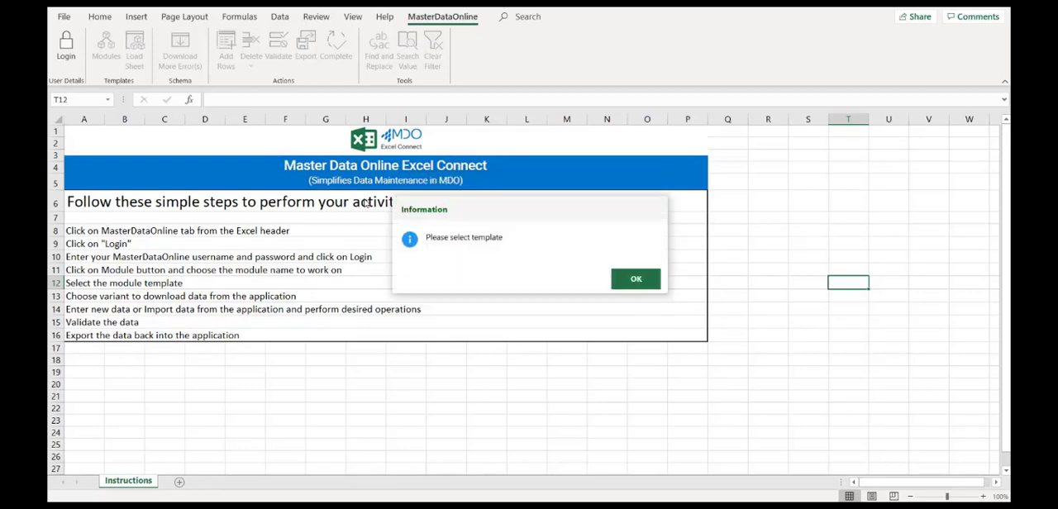
Dismiss the information message and load the Stocking Rule - Check template for the downloaded errors.
{"action": "left_click", "coordinate": [625, 282]}
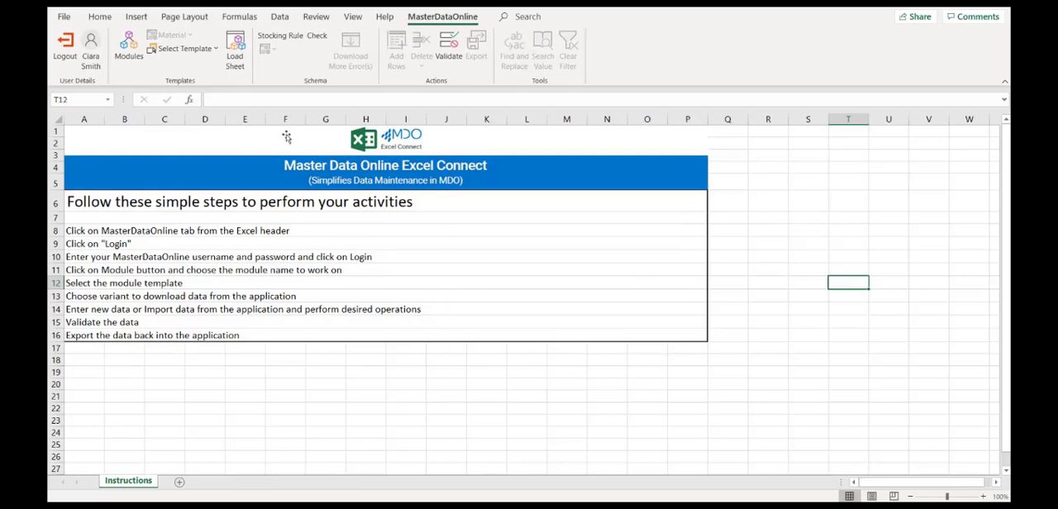
{"action": "left_click", "coordinate": [210, 53]}
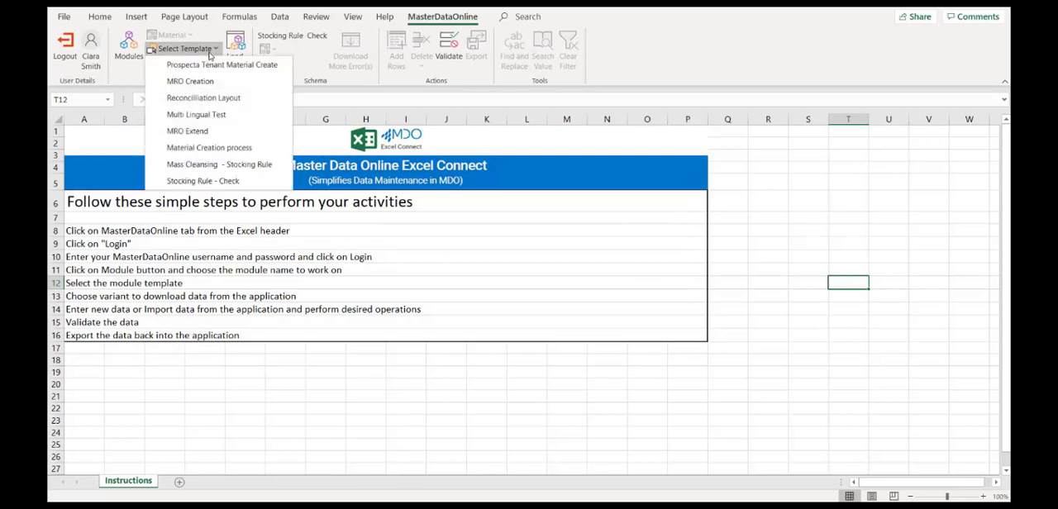
{"action": "left_click", "coordinate": [206, 181]}
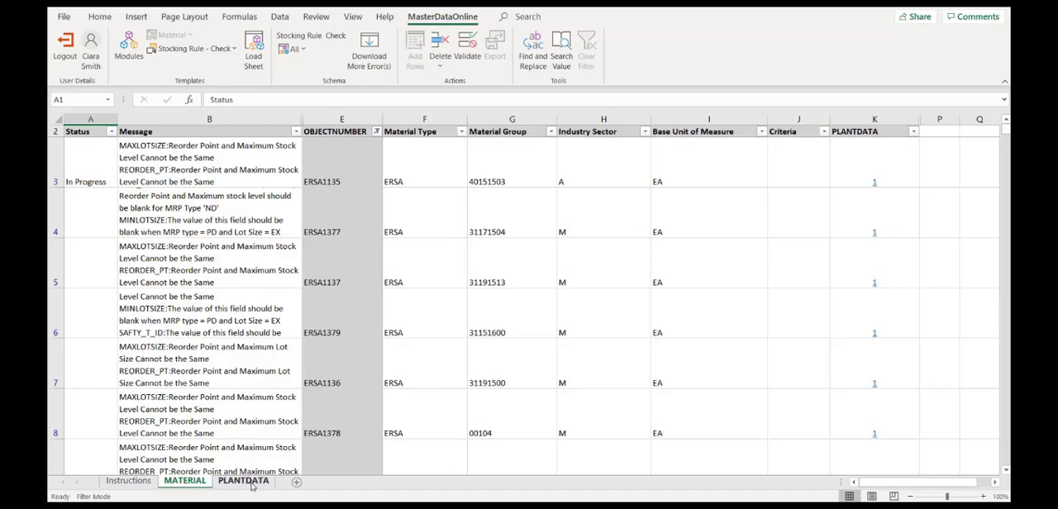
Set the Reorder Point of the first record in the PLANTDATA sheet to 2 and validate the data.
{"action": "left_click", "coordinate": [244, 481]}
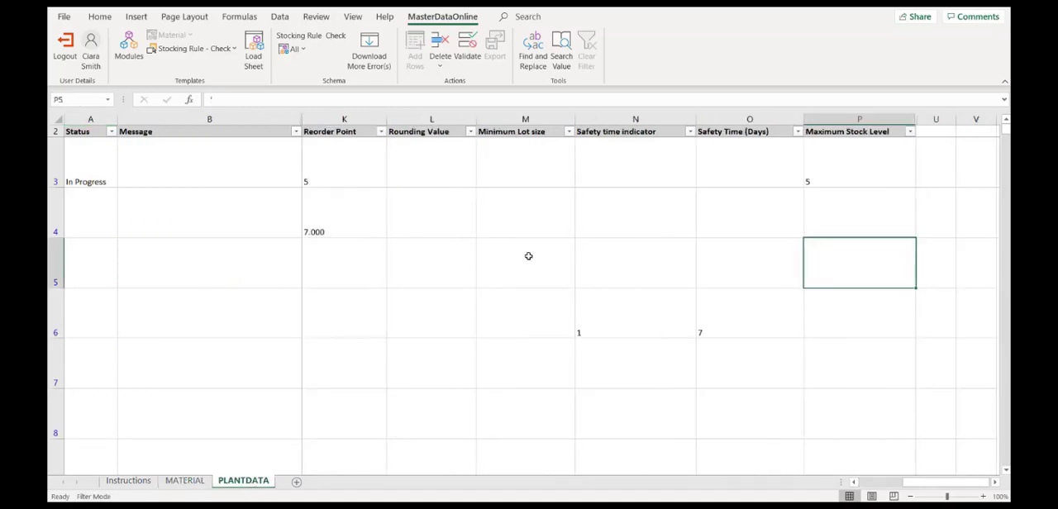
{"action": "left_click", "coordinate": [353, 183]}
{"action": "double_click", "coordinate": [353, 184]}
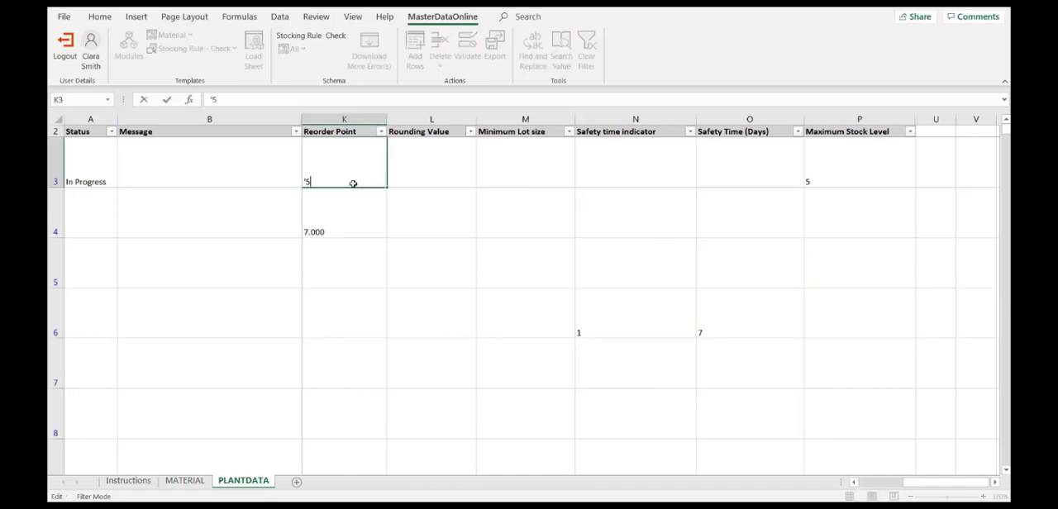
{"action": "left_click", "coordinate": [430, 262]}
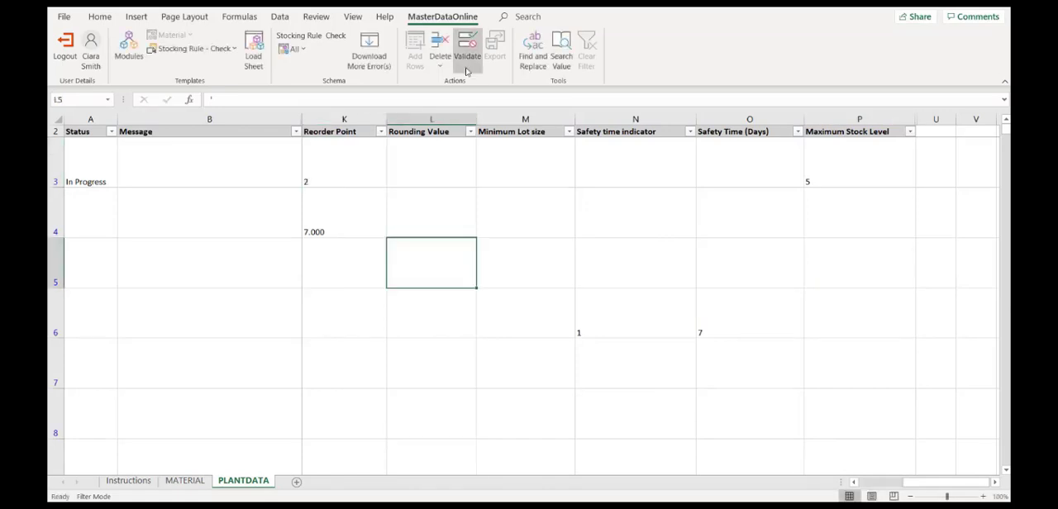
{"action": "left_click", "coordinate": [468, 55]}
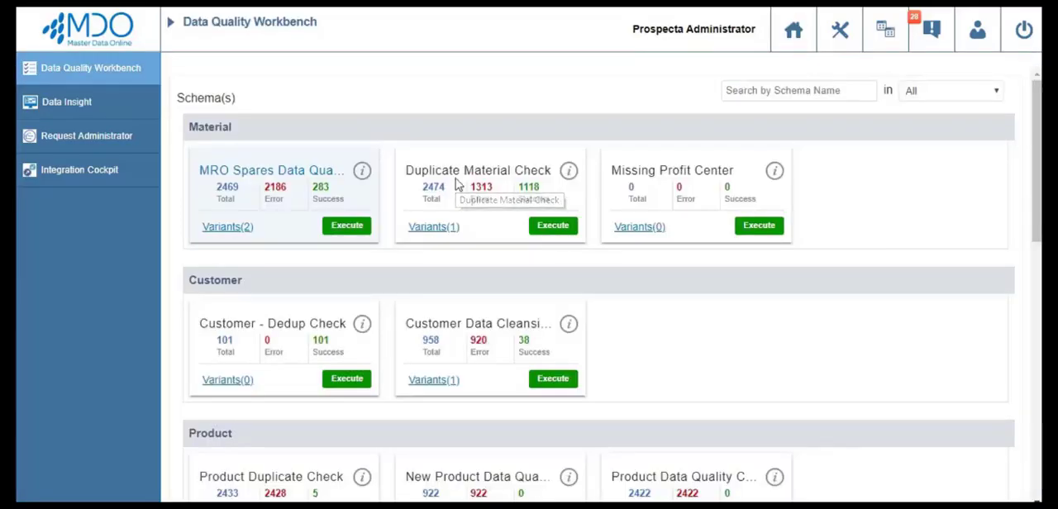
In MDO's Duplicate Material Check, start a manual merge of ERSA311 and ERSA109 and make ERSA109 the master record.
{"action": "left_click", "coordinate": [456, 183]}
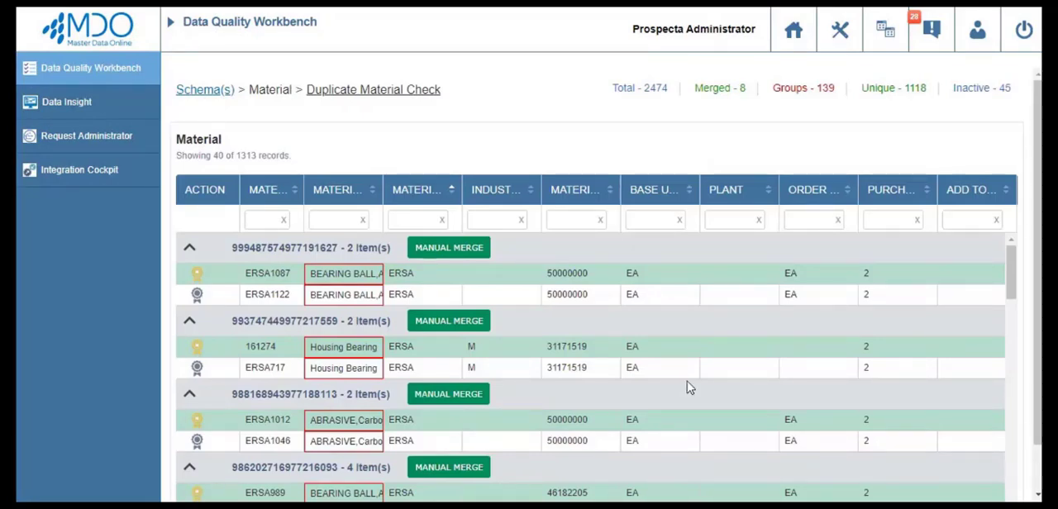
{"action": "left_click", "coordinate": [463, 400]}
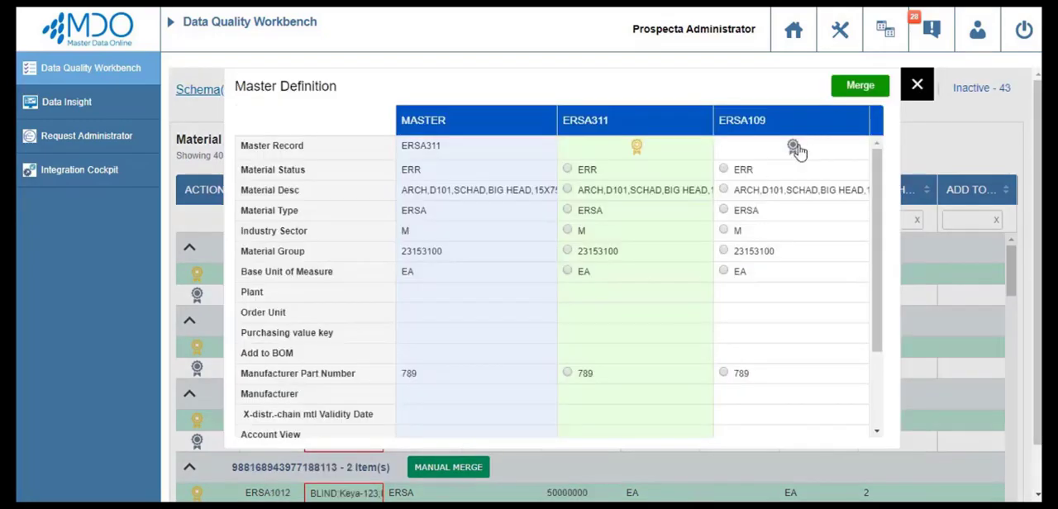
{"action": "left_click", "coordinate": [793, 148]}
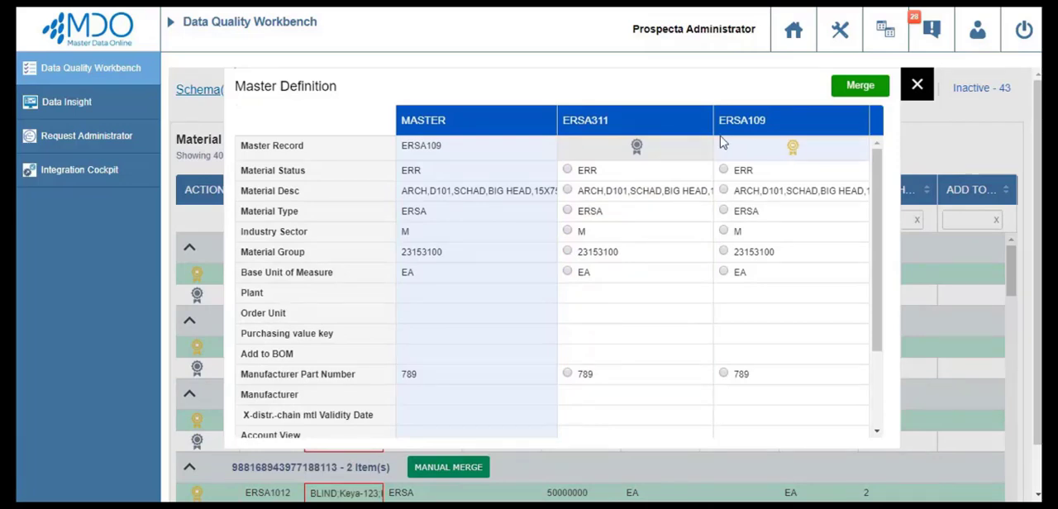
Set the master's Plant to 0001 and Order Unit to CAR, take Base Unit of Measure EA from ERSA109, and merge the records.
{"action": "double_click", "coordinate": [480, 271]}
{"action": "type", "text": "CAS"}
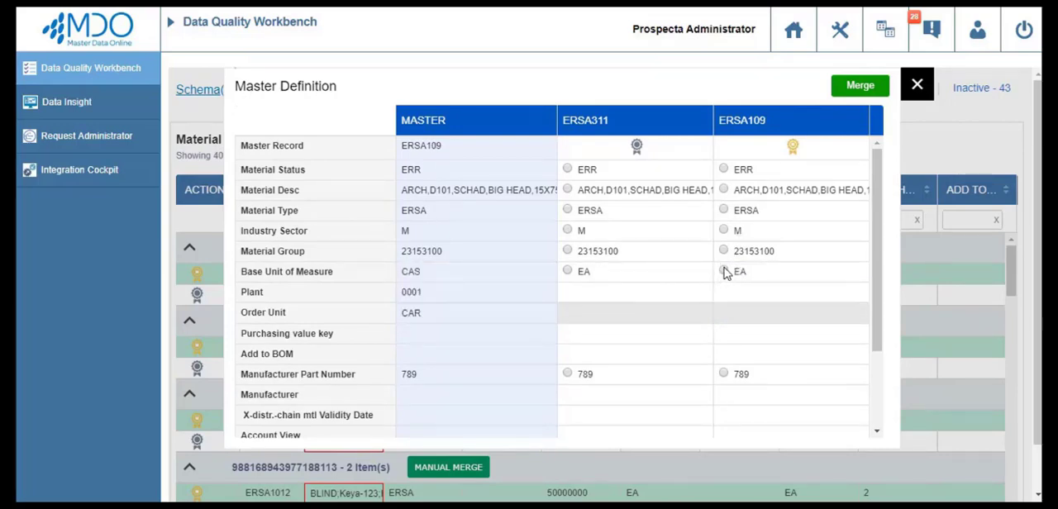
{"action": "left_click", "coordinate": [724, 272]}
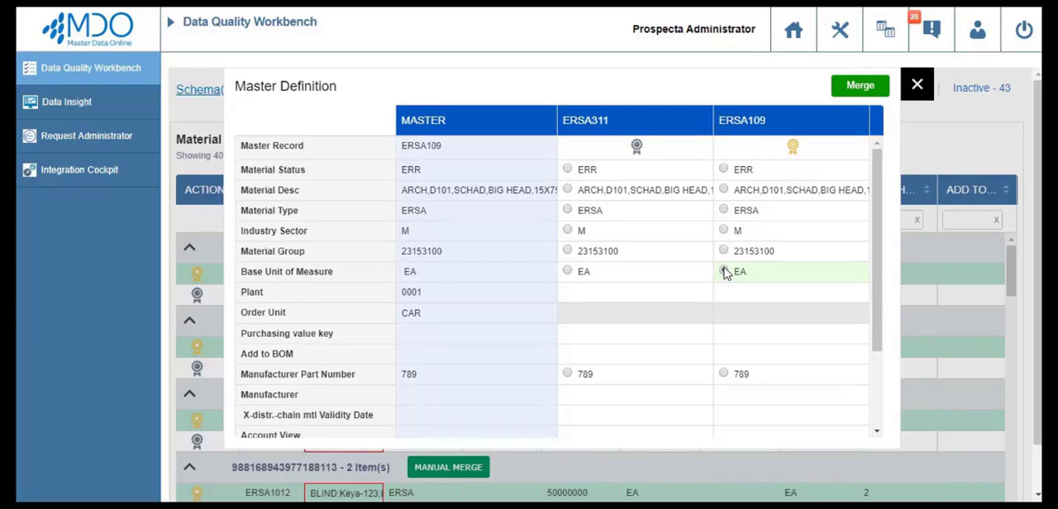
{"action": "left_click", "coordinate": [860, 87]}
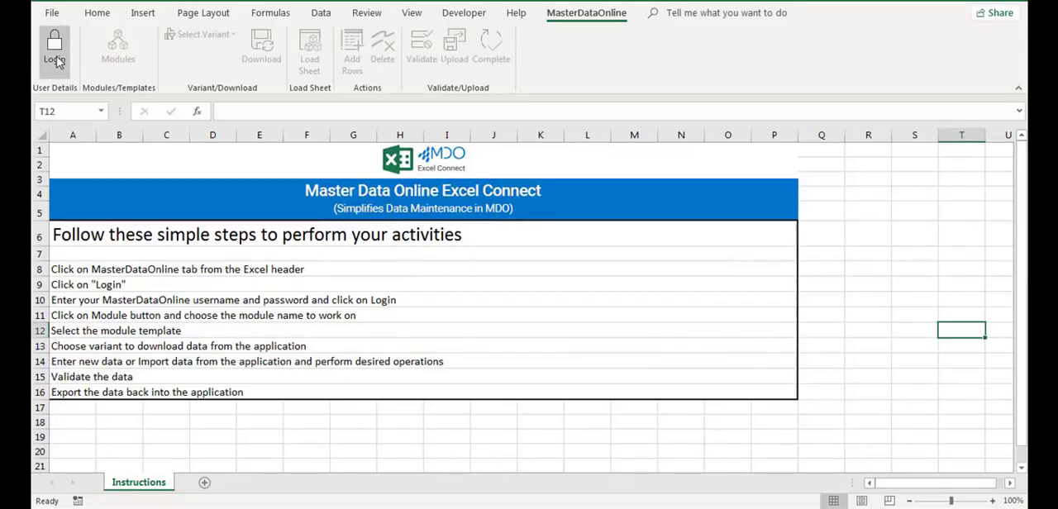
In Excel, log in to the MasterDataOnline add-in with the account username and password.
{"action": "left_click", "coordinate": [55, 50]}
{"action": "type", "text": "d"}
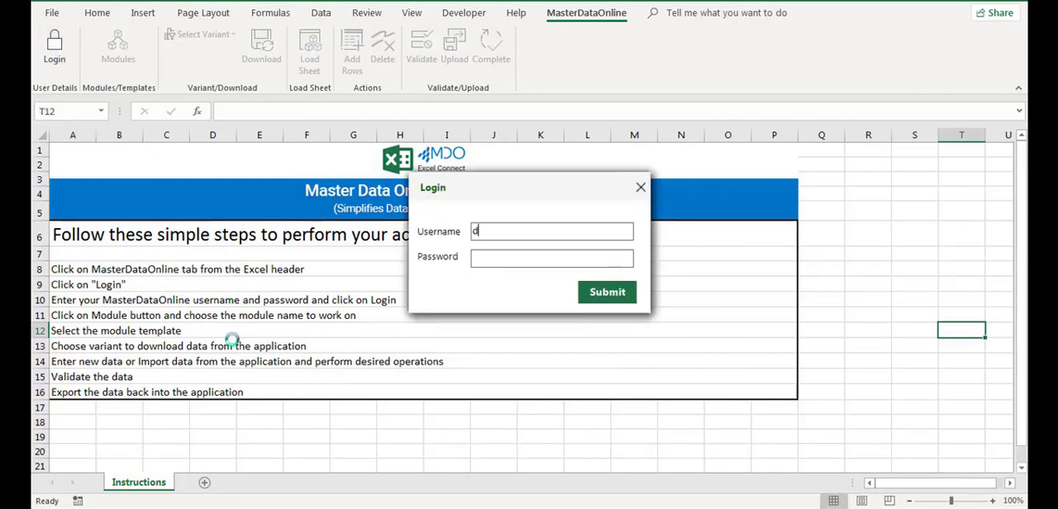
{"action": "type", "text": "emo"}
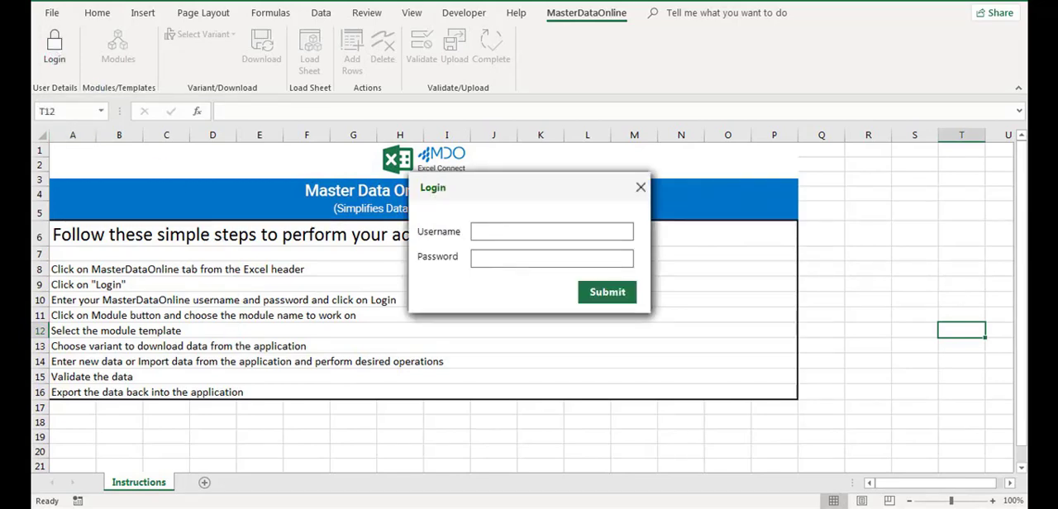
{"action": "type", "text": "demoinit"}
{"action": "left_click", "coordinate": [491, 258]}
{"action": "type", "text": "************"}
{"action": "key", "text": "Return"}
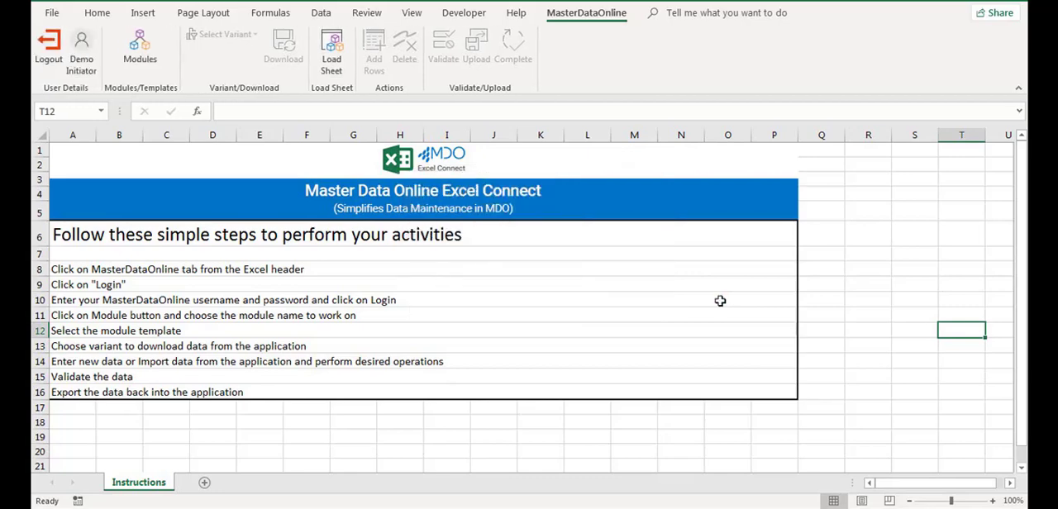
Load the MRO - Loadsheet template and add 10 rows to the MATERIAL sheet.
{"action": "left_click", "coordinate": [333, 70]}
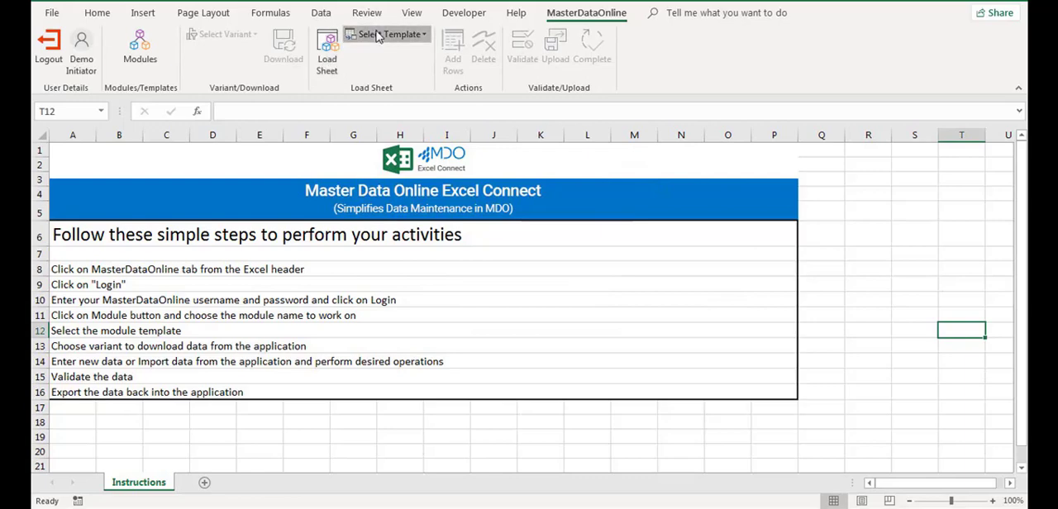
{"action": "left_click", "coordinate": [378, 36]}
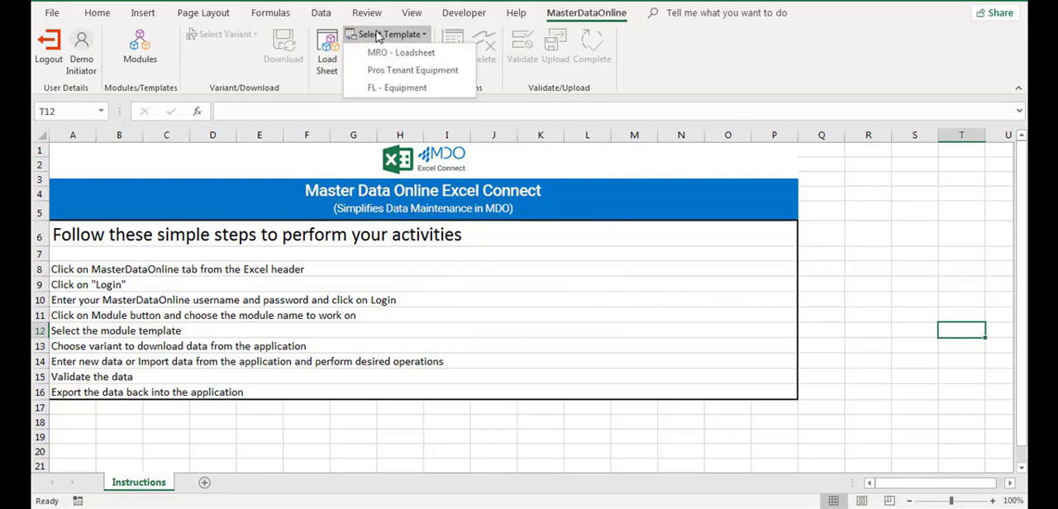
{"action": "left_click", "coordinate": [376, 52]}
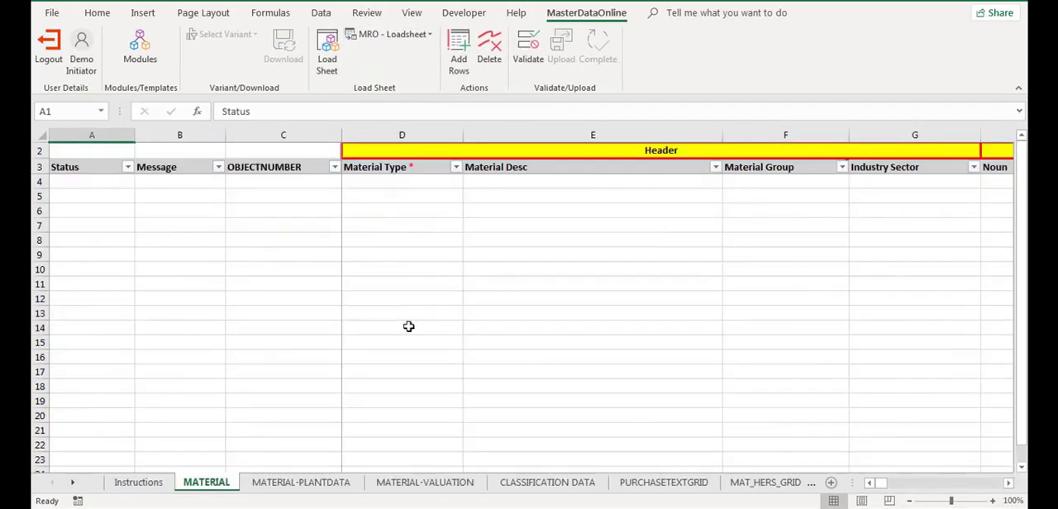
{"action": "left_click", "coordinate": [459, 46]}
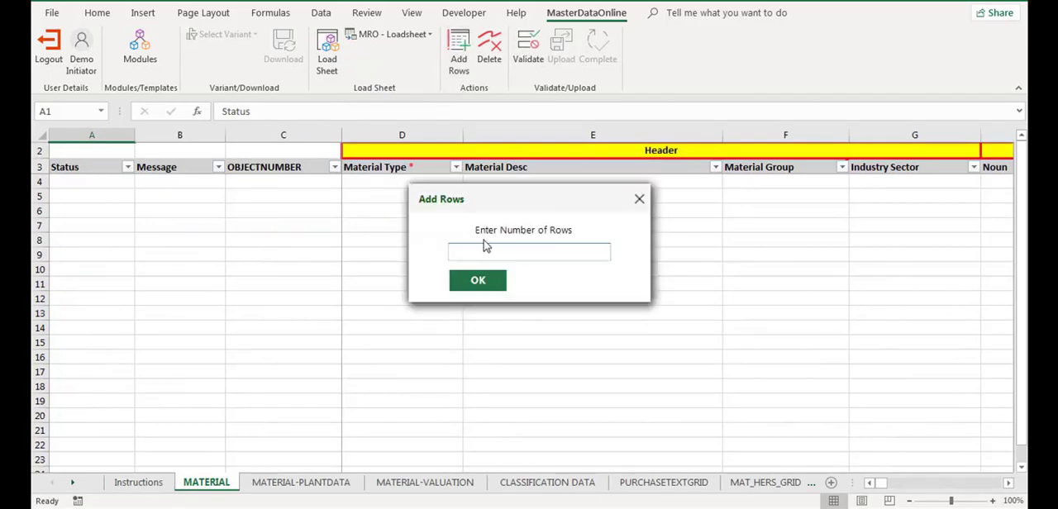
{"action": "type", "text": "10"}
{"action": "left_click", "coordinate": [486, 286]}
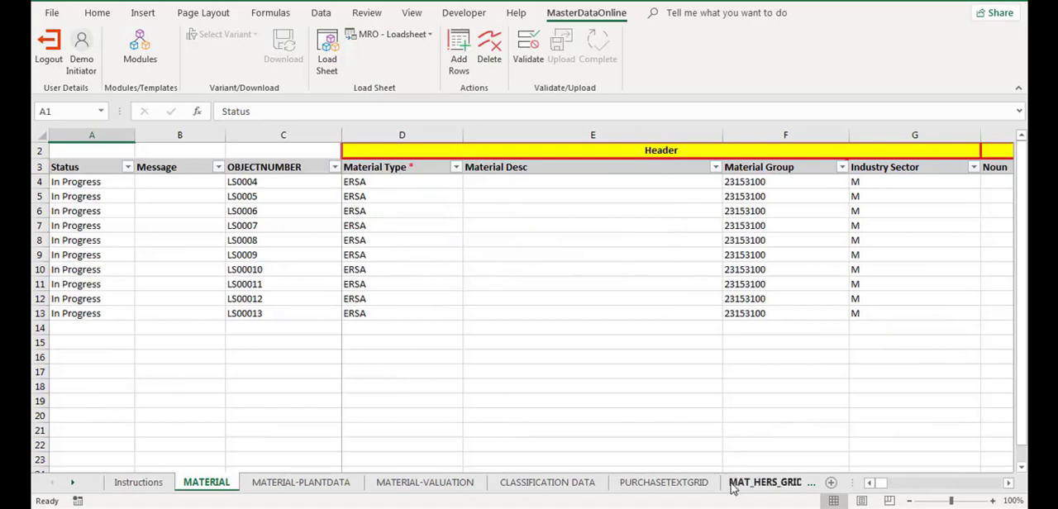
Set the Noun to AUTOMOTIVE for all ten material rows, LS0004 through LS00013.
{"action": "left_click_drag", "start_coordinate": [884, 483], "coordinate": [890, 483]}
{"action": "left_click", "coordinate": [673, 180]}
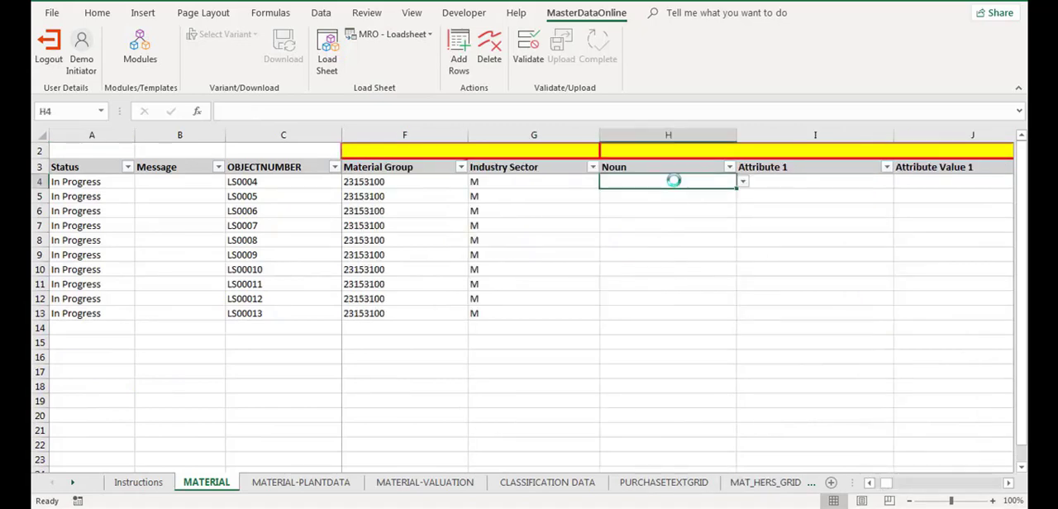
{"action": "left_click", "coordinate": [742, 184]}
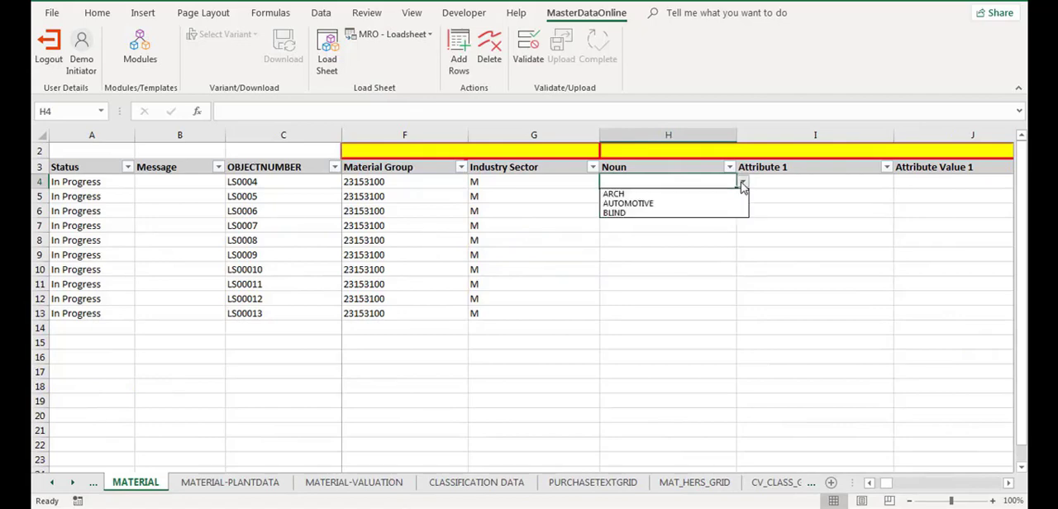
{"action": "left_click", "coordinate": [721, 198]}
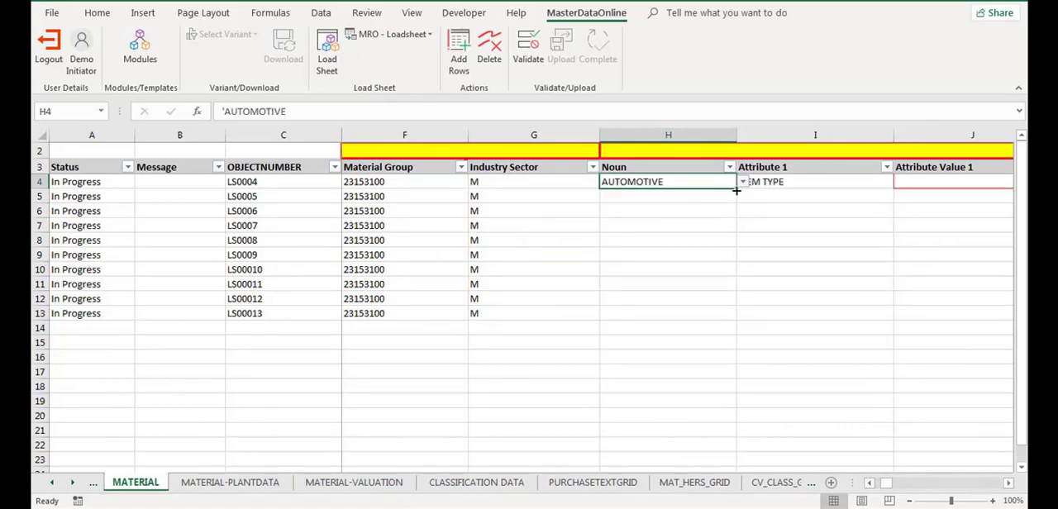
{"action": "left_click_drag", "start_coordinate": [735, 190], "coordinate": [727, 317]}
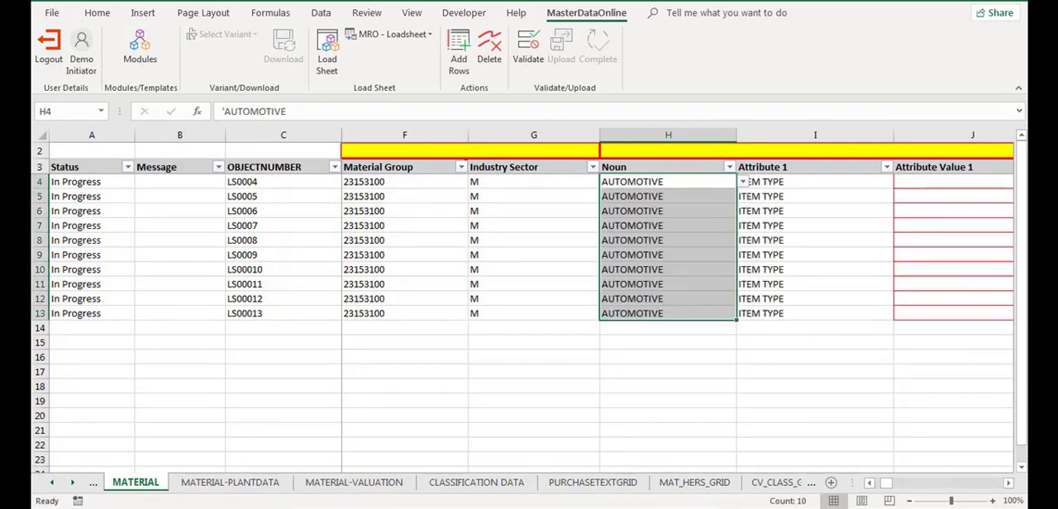
Set Attribute Value 1 (ITEM TYPE) to GENERIC for materials LS0004 through LS0007.
{"action": "left_click_drag", "start_coordinate": [890, 484], "coordinate": [897, 486]}
{"action": "left_click", "coordinate": [639, 181]}
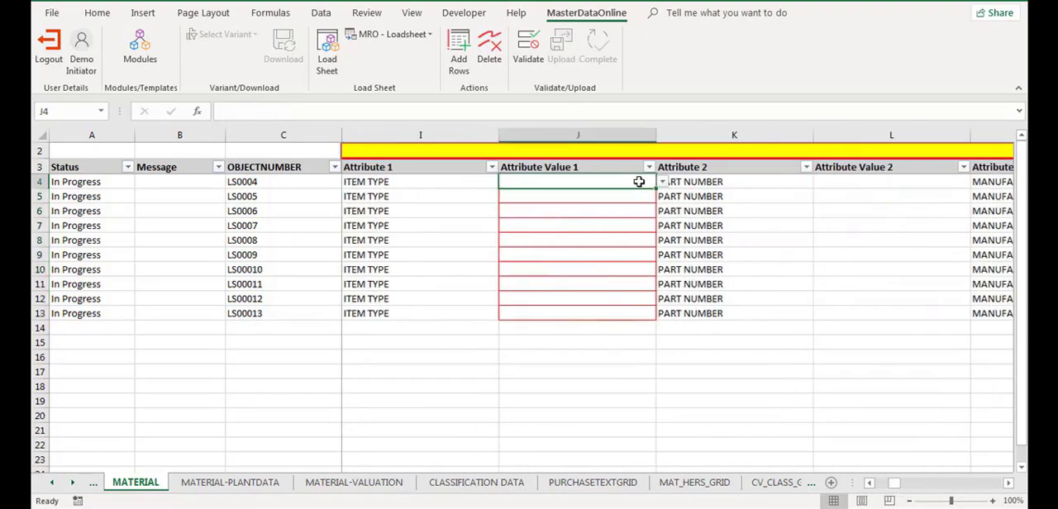
{"action": "left_click", "coordinate": [662, 182]}
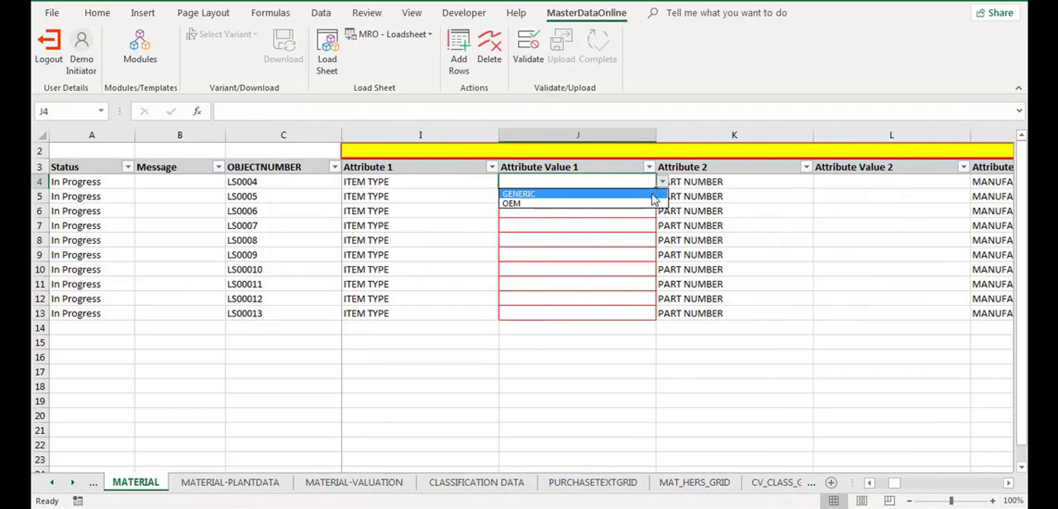
{"action": "left_click", "coordinate": [653, 193]}
{"action": "left_click", "coordinate": [660, 196]}
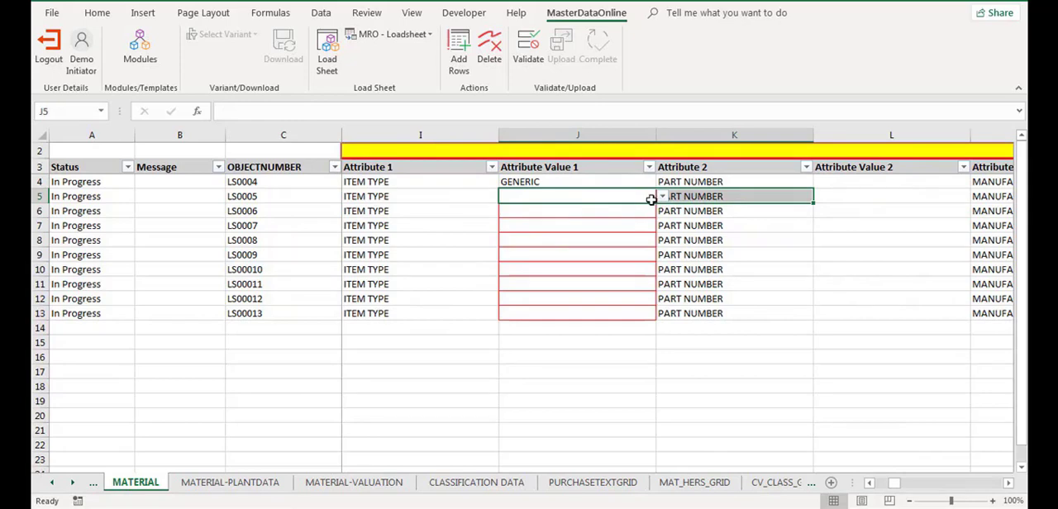
{"action": "left_click", "coordinate": [662, 195]}
{"action": "left_click", "coordinate": [649, 209]}
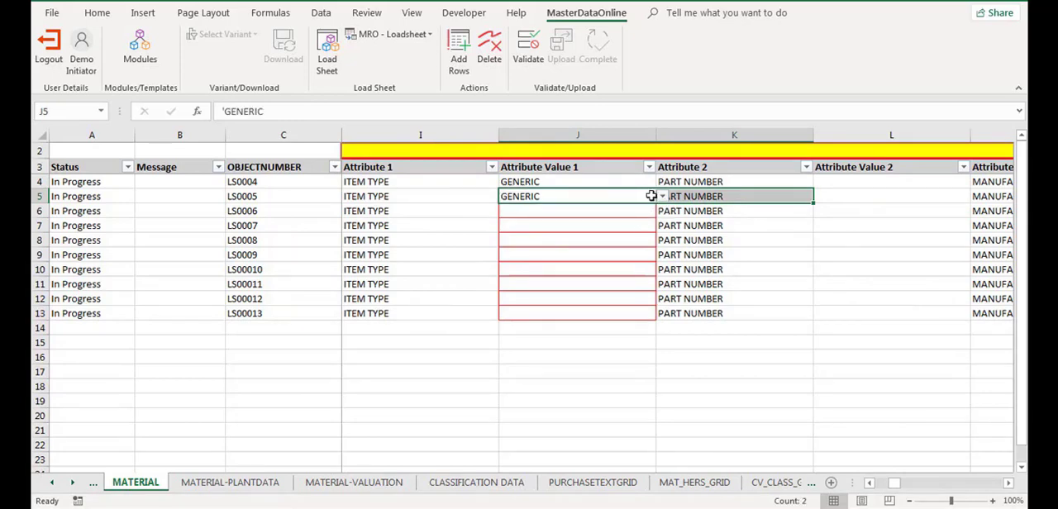
{"action": "left_click", "coordinate": [651, 196]}
{"action": "left_click_drag", "start_coordinate": [654, 201], "coordinate": [656, 231]}
Set Attribute Value 1 (ITEM TYPE) to OEM for materials LS0008 through LS00013.
{"action": "left_click", "coordinate": [643, 243]}
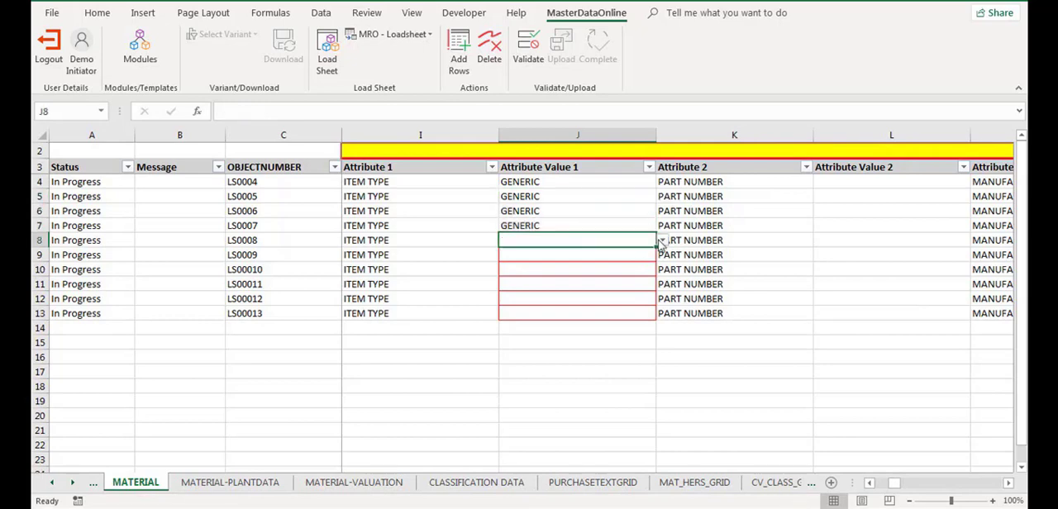
{"action": "left_click", "coordinate": [662, 241]}
{"action": "left_click", "coordinate": [636, 263]}
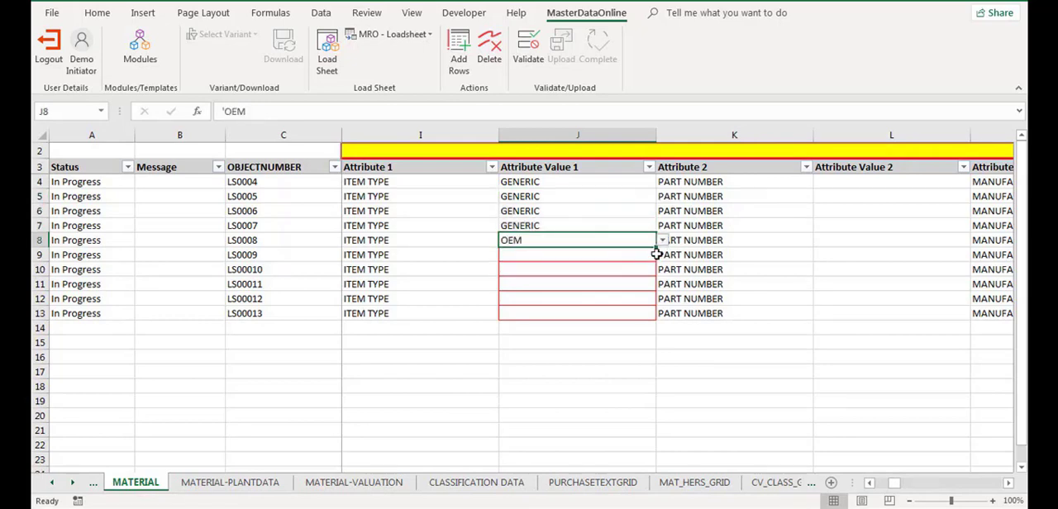
{"action": "left_click", "coordinate": [652, 255]}
{"action": "left_click", "coordinate": [652, 243]}
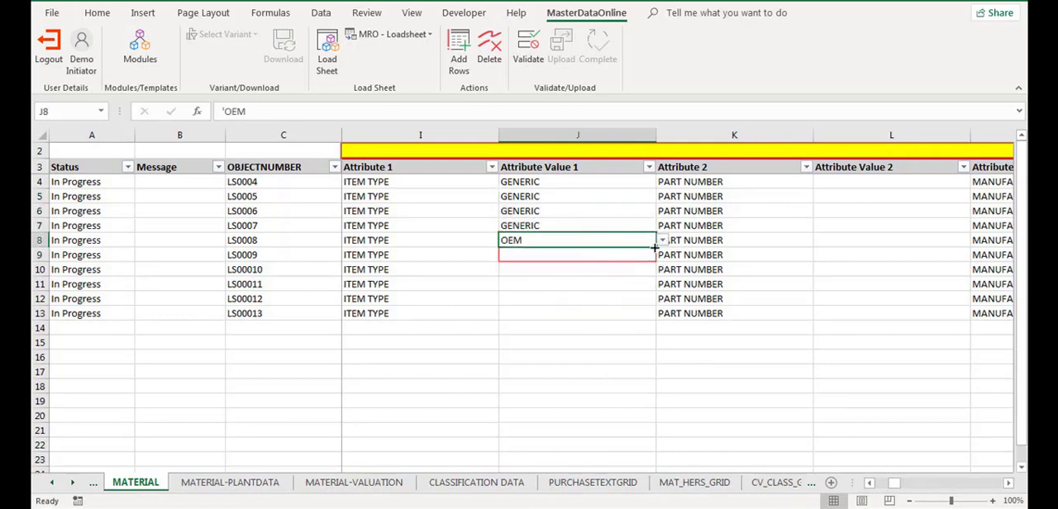
{"action": "double_click", "coordinate": [655, 246]}
{"action": "left_click", "coordinate": [795, 348]}
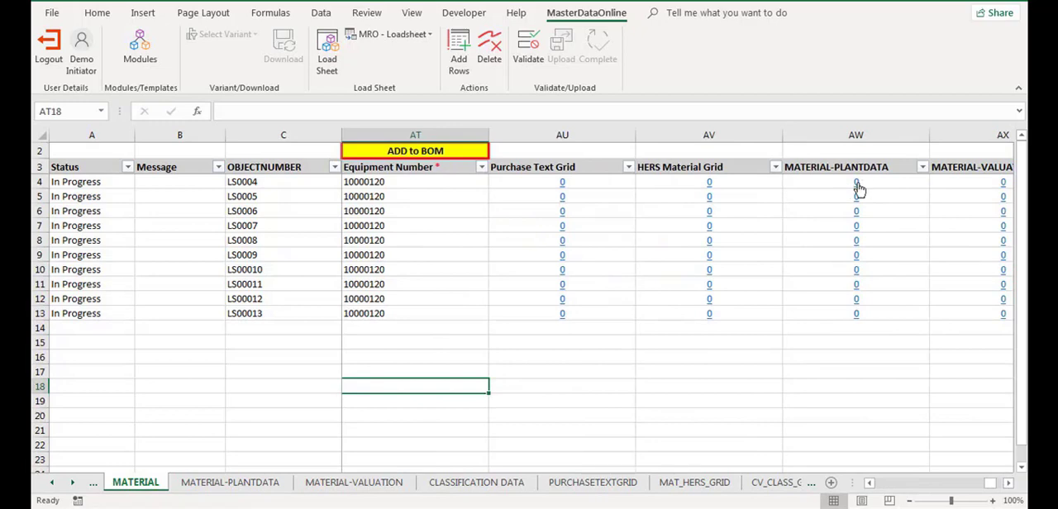
Open the MATERIAL-PLANTDATA sheet through the link on material LS0004 and add 10 rows.
{"action": "left_click", "coordinate": [856, 183]}
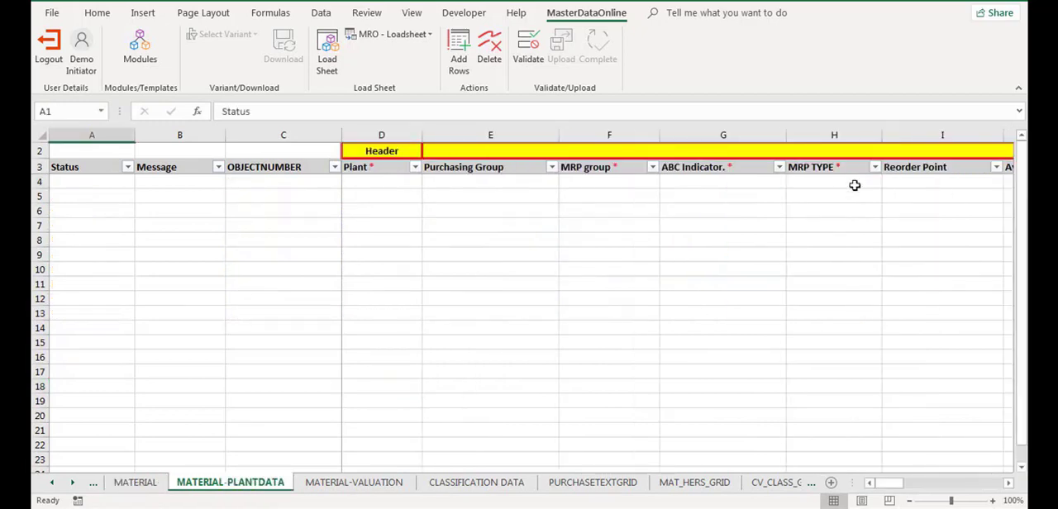
{"action": "key", "text": "ctrl+c"}
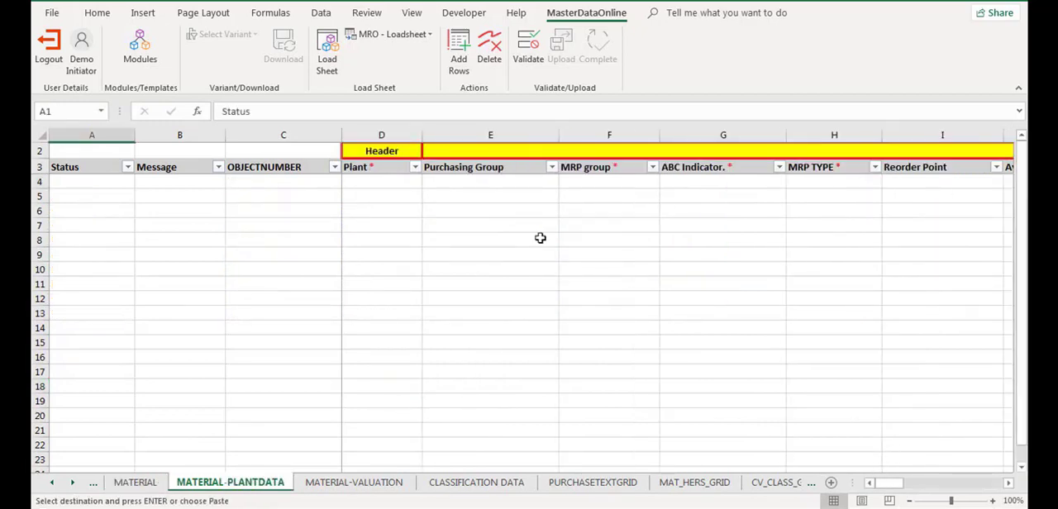
{"action": "left_click", "coordinate": [461, 66]}
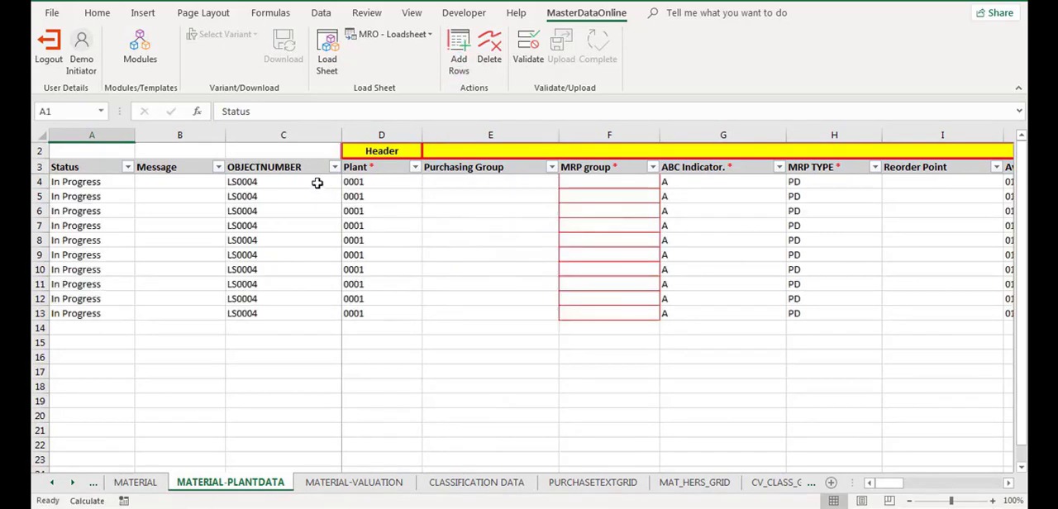
Copy object numbers LS0004 through LS00013 from the MATERIAL sheet over the object numbers in MATERIAL-PLANTDATA.
{"action": "left_click_drag", "start_coordinate": [316, 180], "coordinate": [320, 307]}
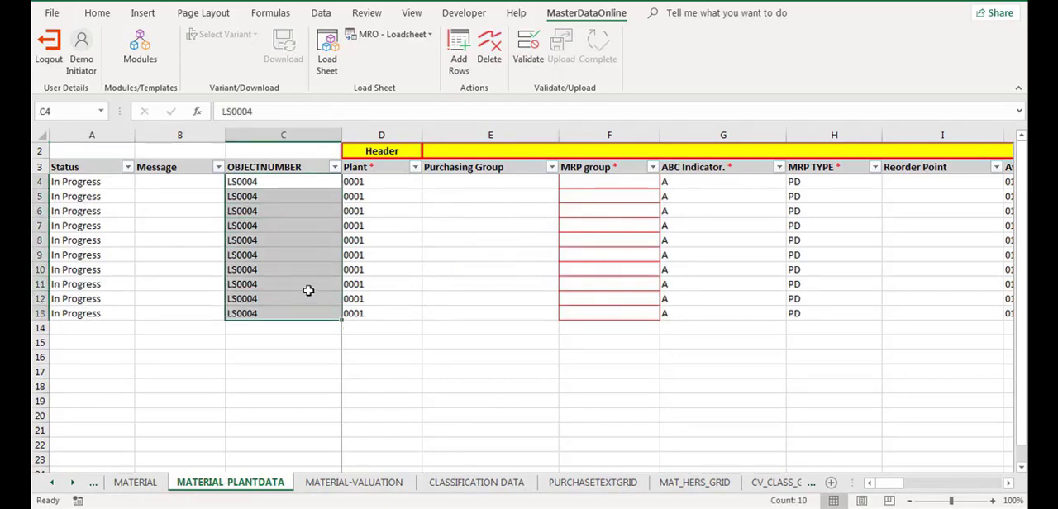
{"action": "left_click", "coordinate": [139, 483]}
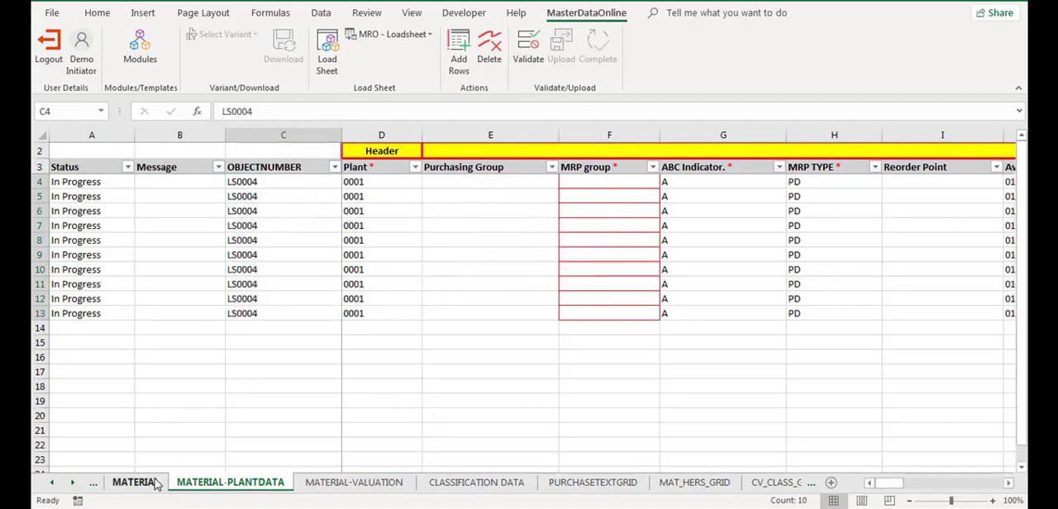
{"action": "left_click_drag", "start_coordinate": [247, 182], "coordinate": [284, 307]}
{"action": "key", "text": "ctrl+c"}
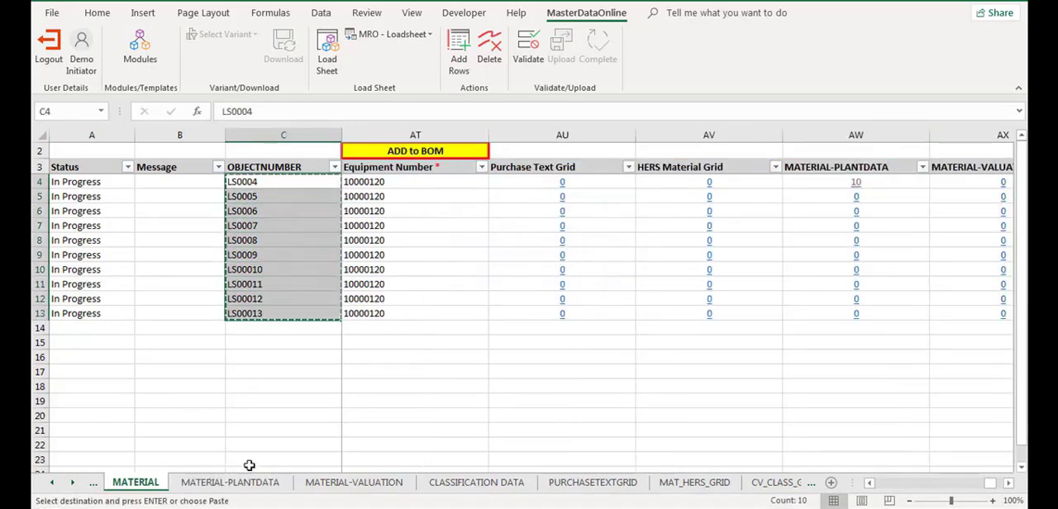
{"action": "left_click", "coordinate": [230, 483]}
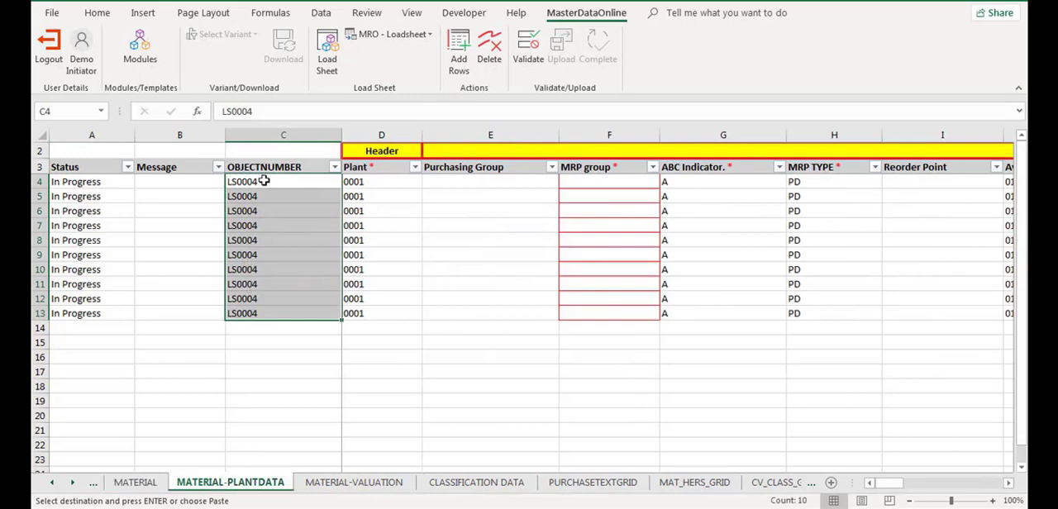
{"action": "left_click_drag", "start_coordinate": [263, 181], "coordinate": [266, 306]}
{"action": "key", "text": "Return"}
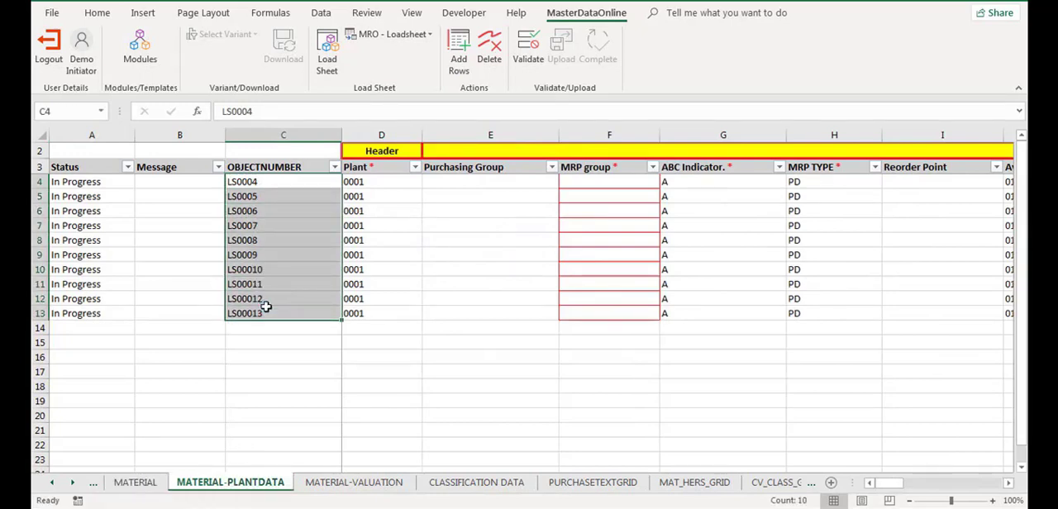
In MATERIAL-PLANTDATA, set the MRP group to 0002 and fill the Variance Key with 000001 for the material rows.
{"action": "left_click", "coordinate": [418, 344]}
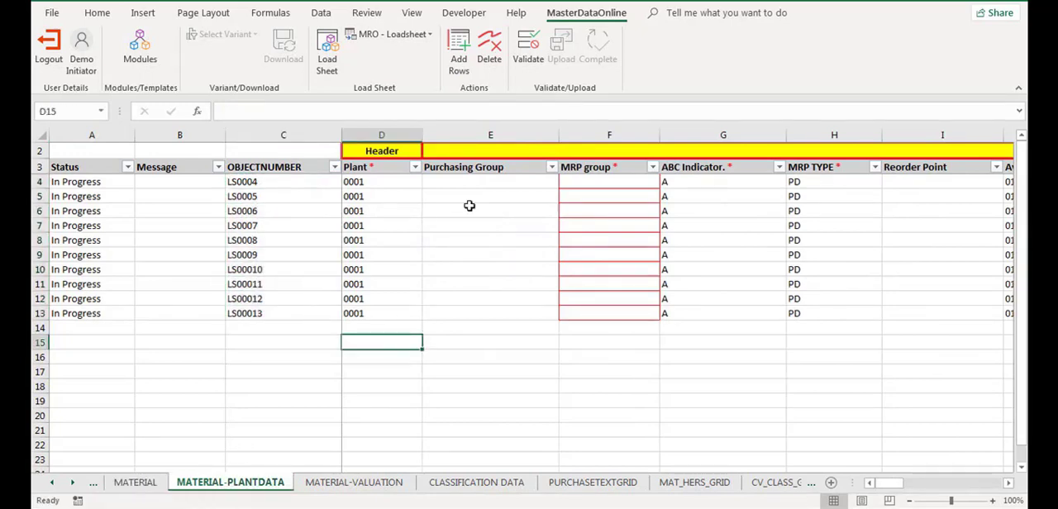
{"action": "left_click", "coordinate": [636, 181]}
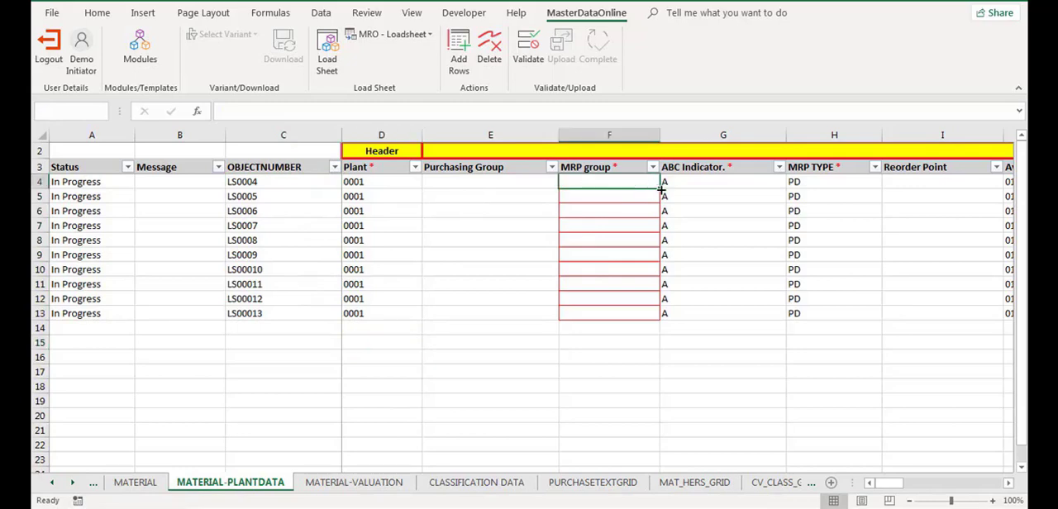
{"action": "left_click", "coordinate": [665, 182]}
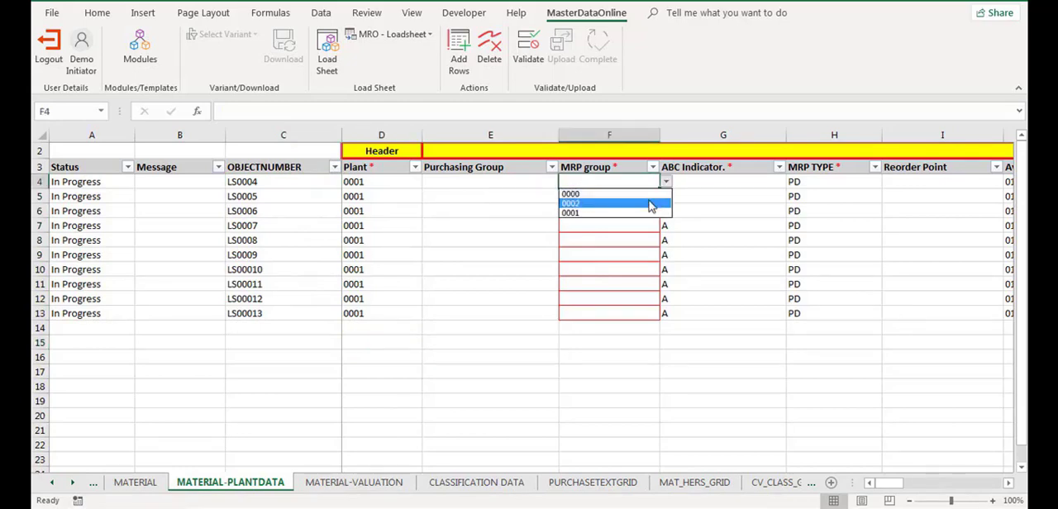
{"action": "left_click", "coordinate": [650, 203]}
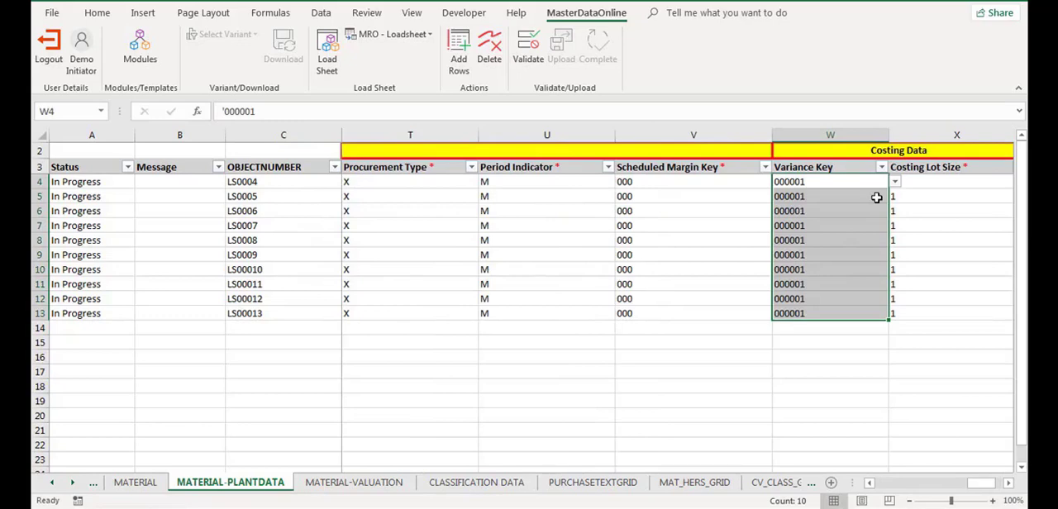
{"action": "key", "text": "Right"}
{"action": "key", "text": "Right"}
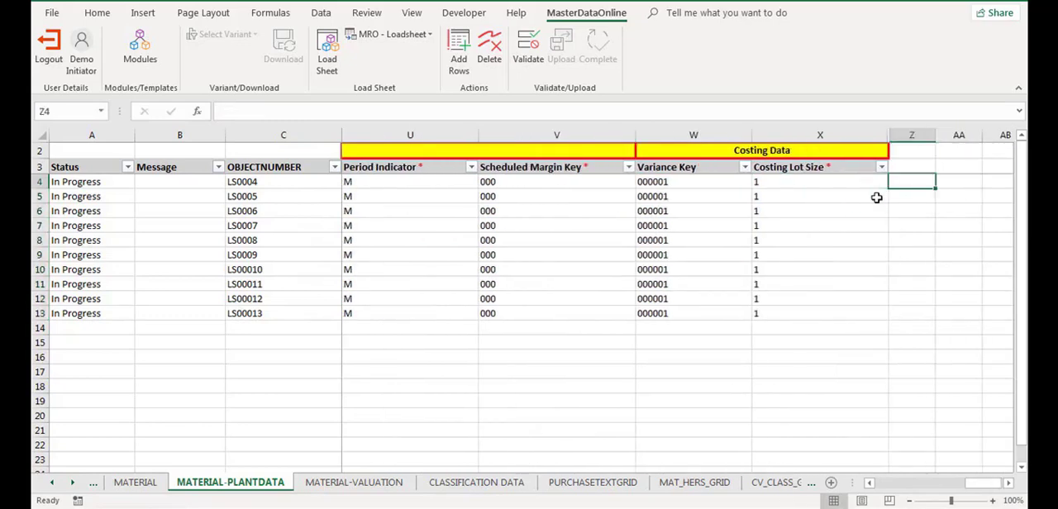
Open the MATERIAL-VALUATION sheet through the link on material LS0004 in the MATERIAL sheet and add 10 rows.
{"action": "left_click", "coordinate": [145, 485]}
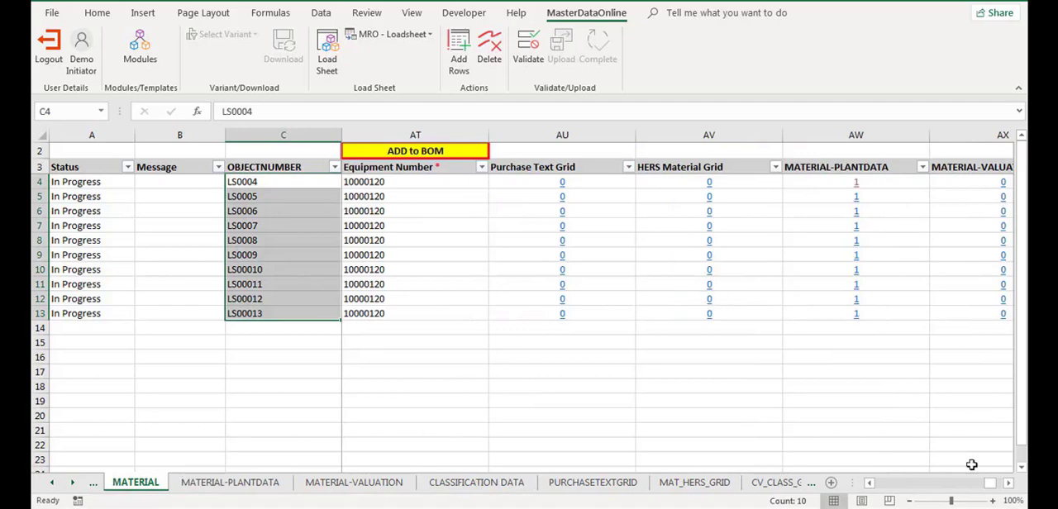
{"action": "left_click", "coordinate": [1008, 482]}
{"action": "left_click", "coordinate": [1008, 483]}
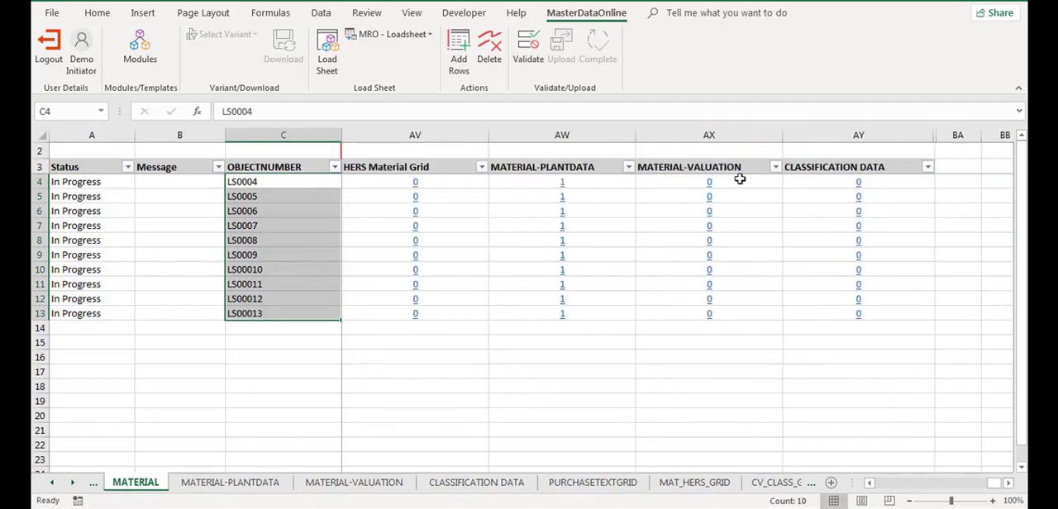
{"action": "left_click", "coordinate": [710, 184]}
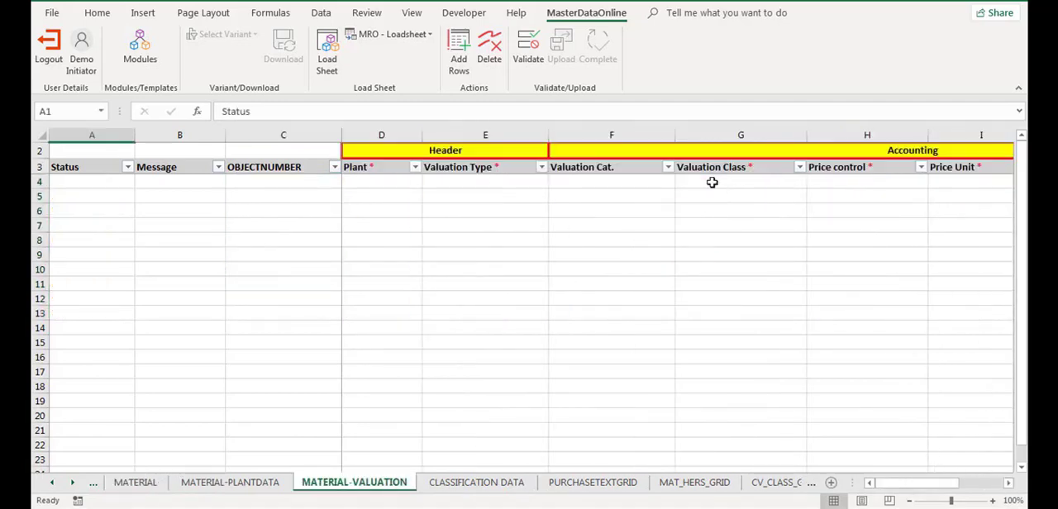
{"action": "left_click", "coordinate": [459, 46]}
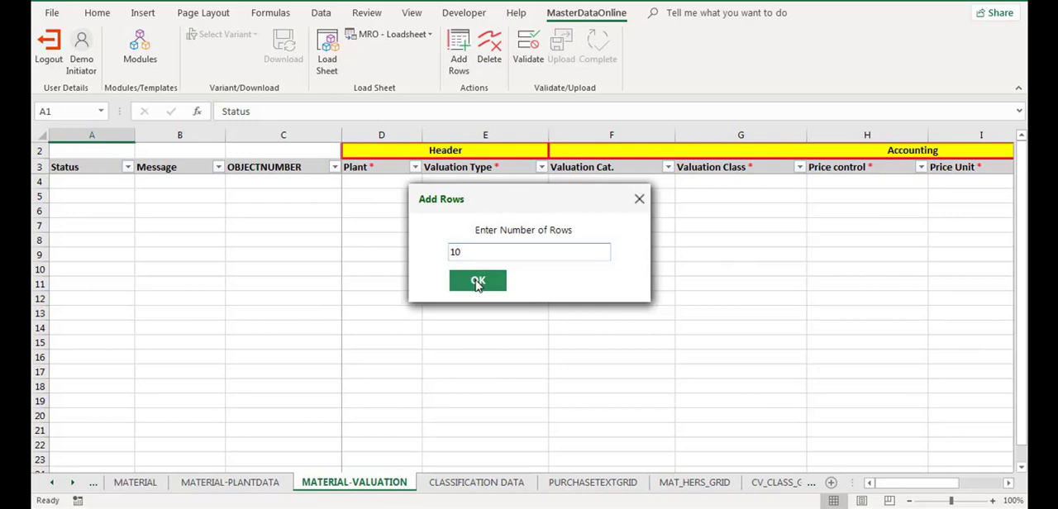
{"action": "left_click", "coordinate": [478, 282]}
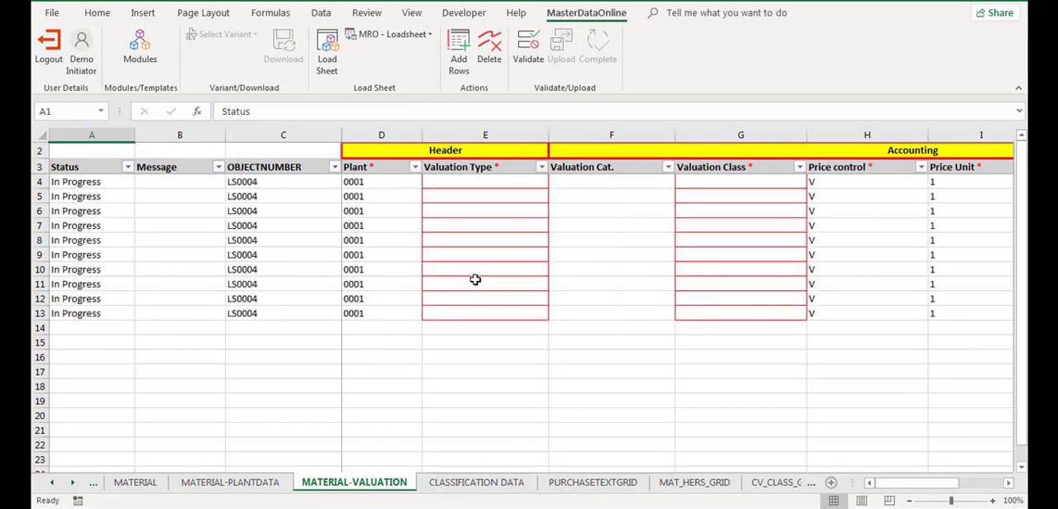
Copy object numbers LS0004 through LS00013 from MATERIAL-PLANTDATA over the object numbers in MATERIAL-VALUATION.
{"action": "left_click", "coordinate": [195, 487]}
{"action": "left_click_drag", "start_coordinate": [248, 182], "coordinate": [275, 316]}
{"action": "key", "text": "ctrl+c"}
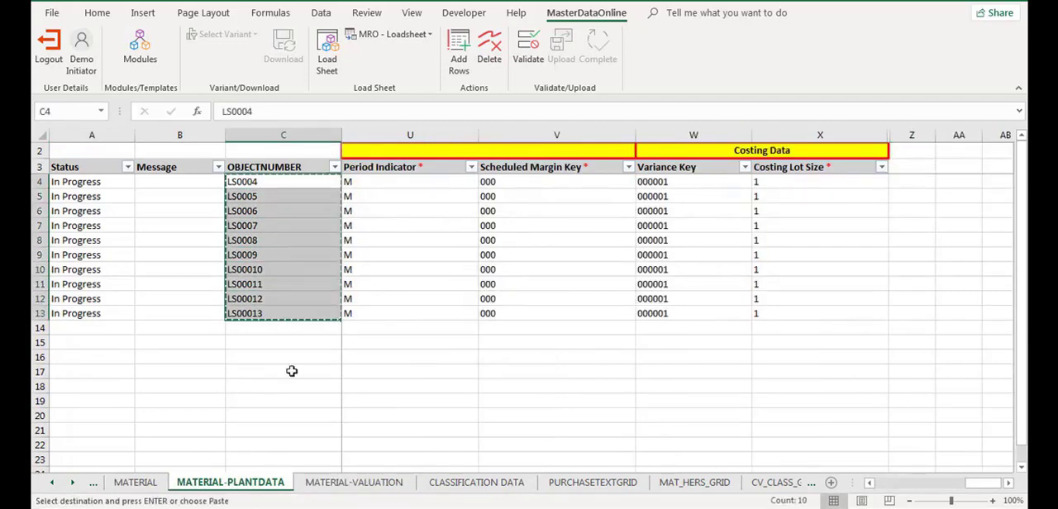
{"action": "left_click", "coordinate": [319, 484]}
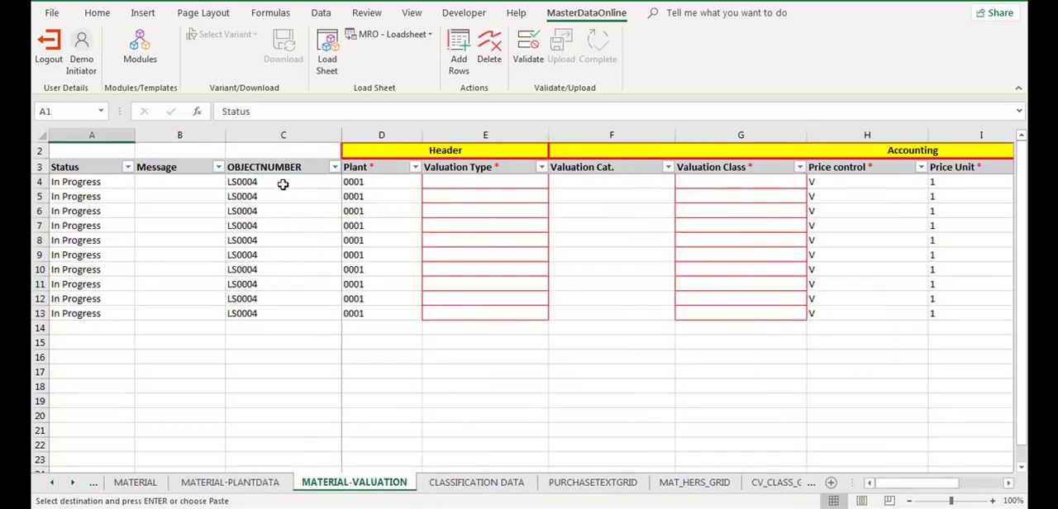
{"action": "left_click", "coordinate": [283, 184]}
{"action": "key", "text": "Return"}
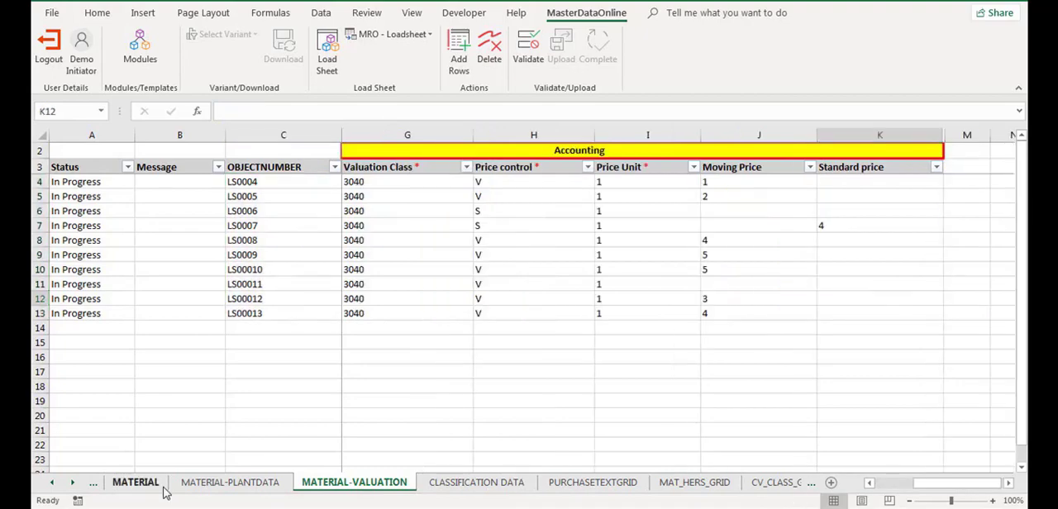
Return to the MATERIAL sheet, review the material rows, and validate the load sheet.
{"action": "left_click", "coordinate": [135, 481]}
{"action": "scroll", "coordinate": [874, 488], "scroll_direction": "left", "scroll_amount": 3}
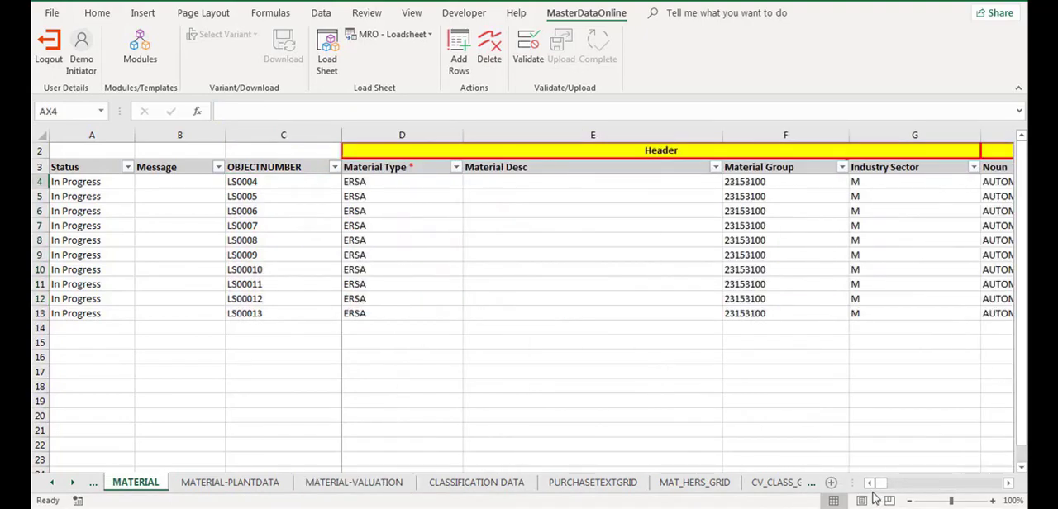
{"action": "mouse_move", "coordinate": [881, 484]}
{"action": "left_mouse_down"}
{"action": "mouse_move", "coordinate": [919, 490]}
{"action": "mouse_move", "coordinate": [885, 494]}
{"action": "left_mouse_up"}
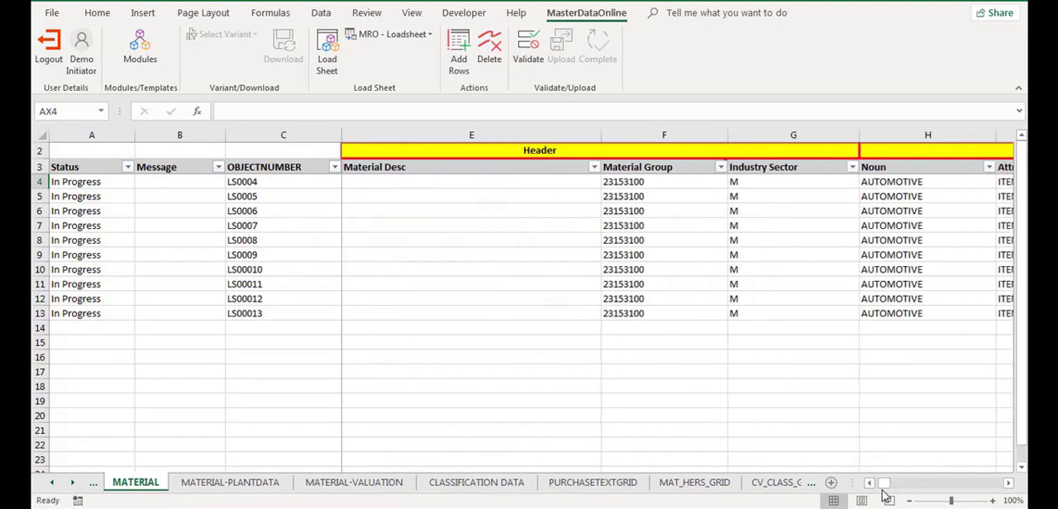
{"action": "left_click", "coordinate": [528, 47]}
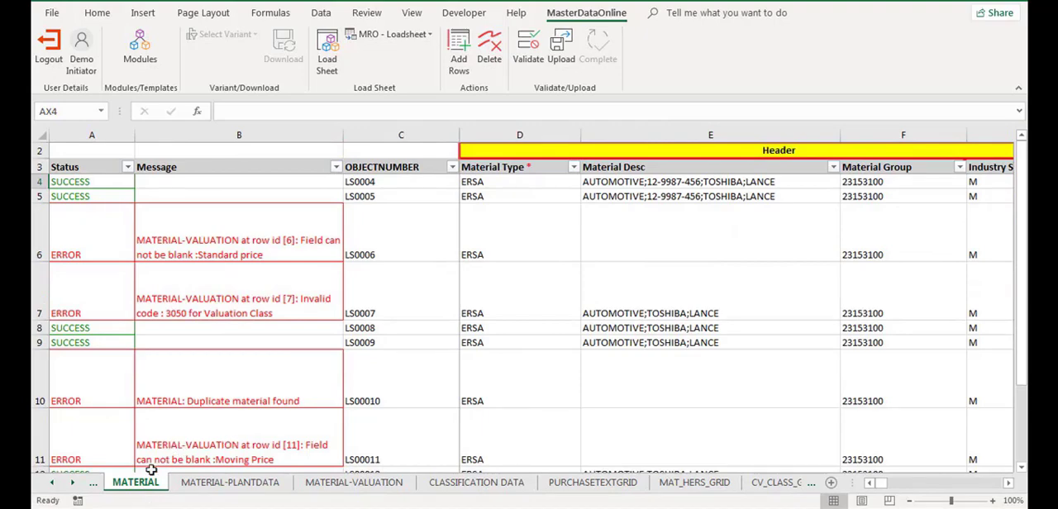
Set the Standard price of LS0006 to 4 in MATERIAL-VALUATION and validate the load sheet again.
{"action": "left_click_drag", "start_coordinate": [1025, 330], "coordinate": [1025, 311]}
{"action": "left_click", "coordinate": [239, 235]}
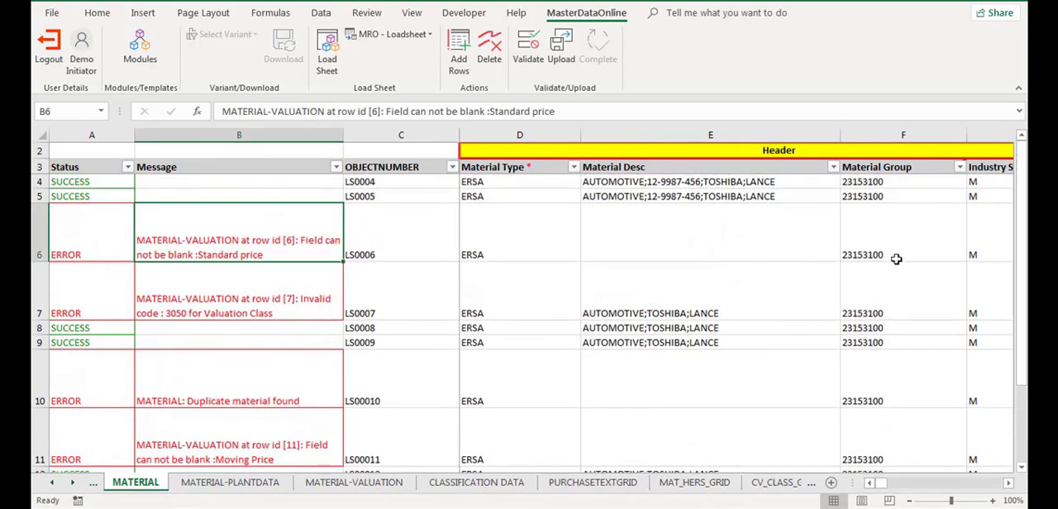
{"action": "left_click", "coordinate": [353, 482]}
{"action": "double_click", "coordinate": [956, 248]}
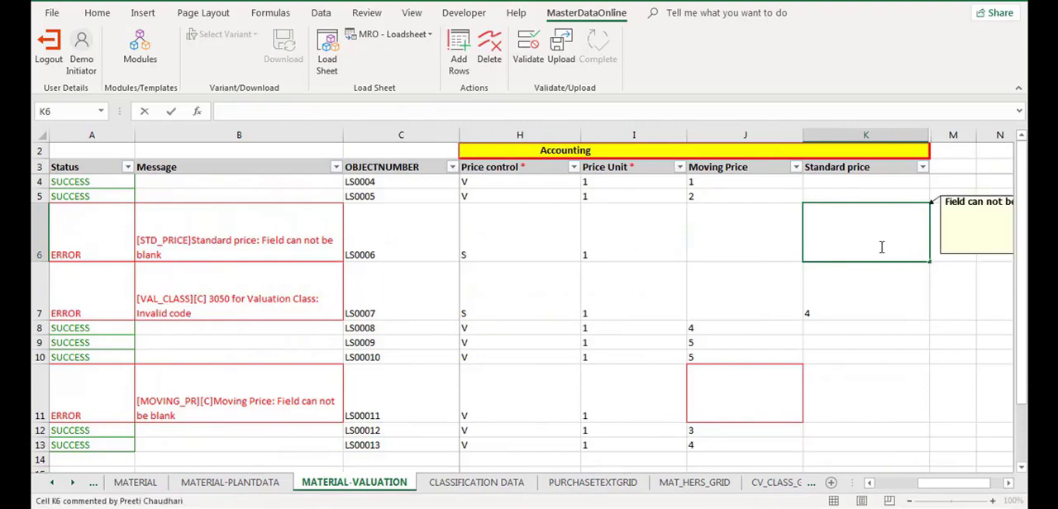
{"action": "type", "text": "4"}
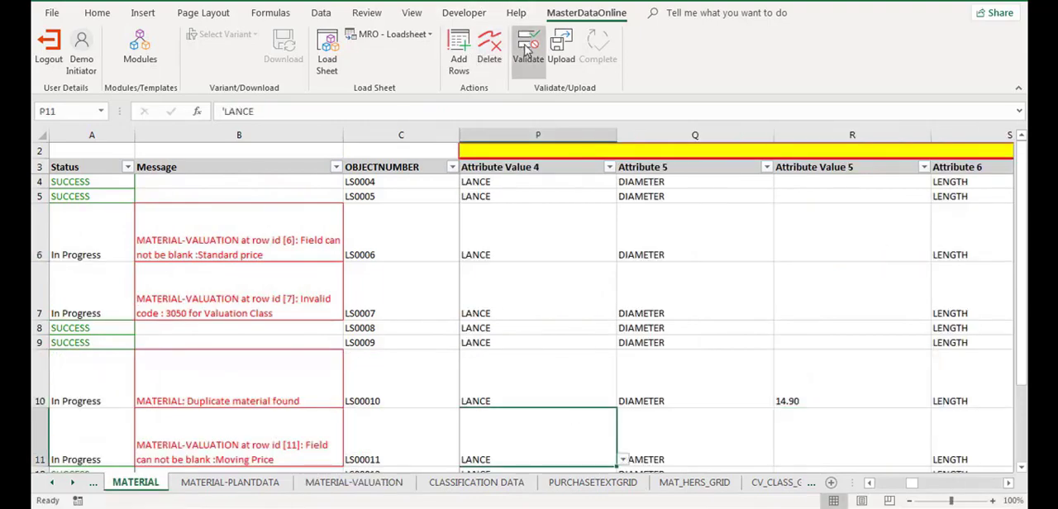
{"action": "left_click", "coordinate": [527, 49]}
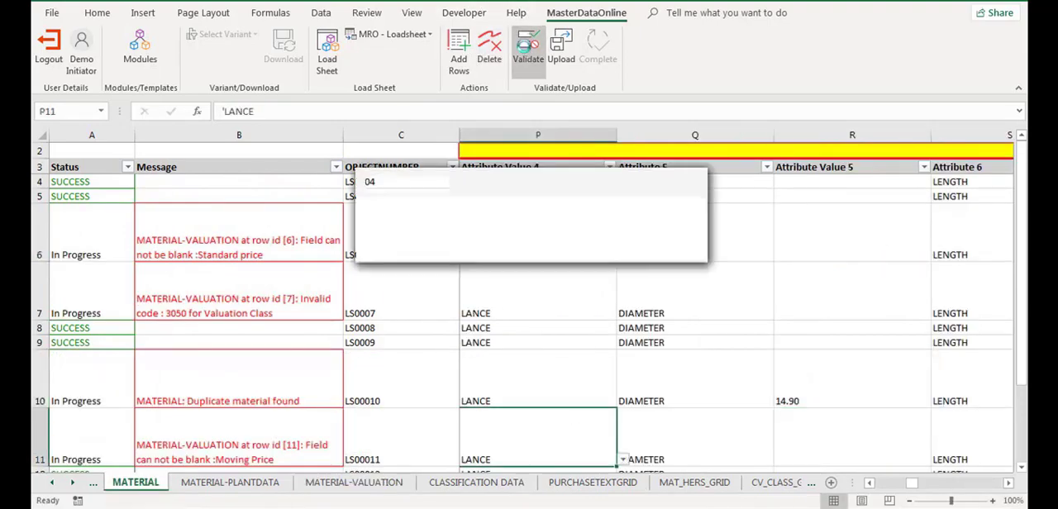
Return to the first columns of the MATERIAL sheet and complete the load sheet to send it for review.
{"action": "left_click_drag", "start_coordinate": [911, 483], "coordinate": [876, 493]}
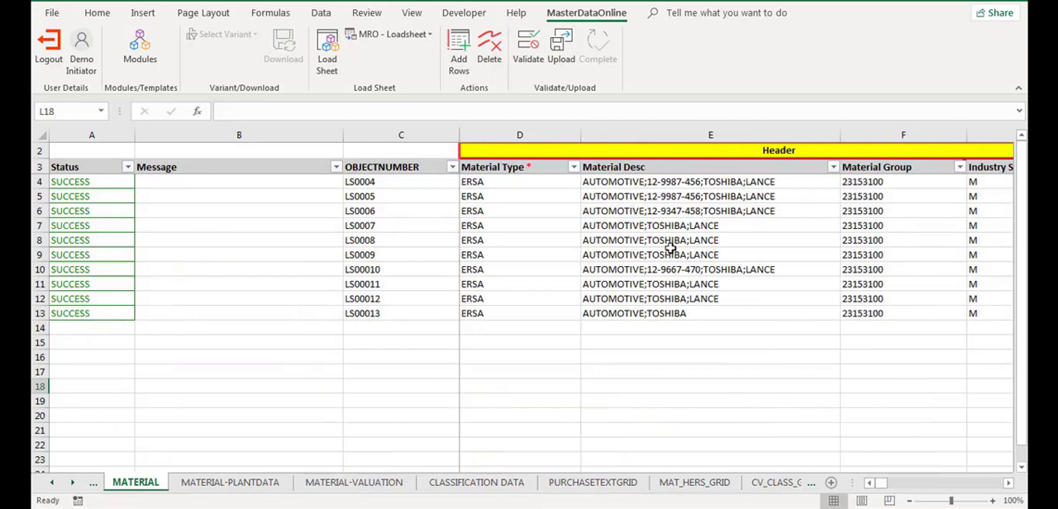
{"action": "left_click", "coordinate": [601, 57]}
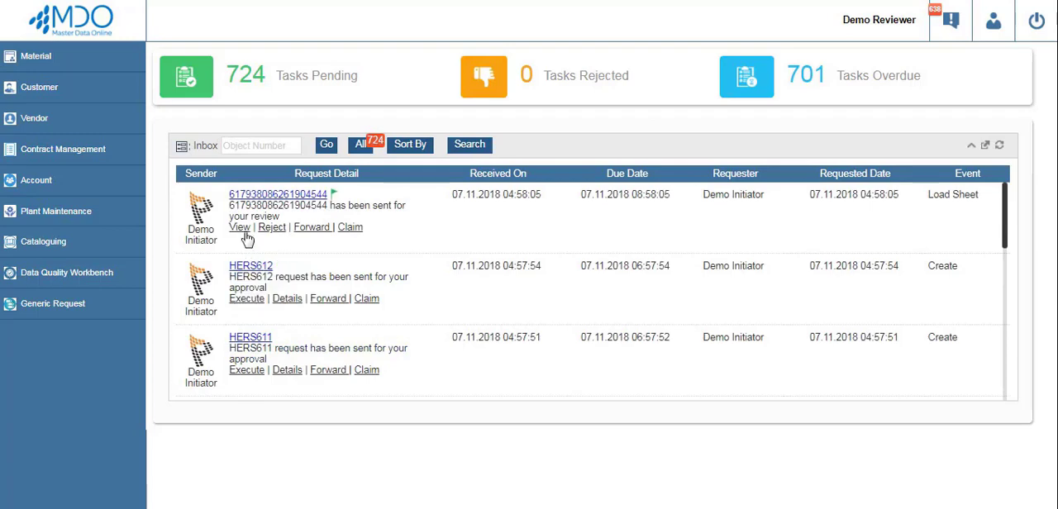
Switch to the reviewer's MDO inbox, view the latest Load Sheet request, and look through its material records.
{"action": "left_click", "coordinate": [239, 227]}
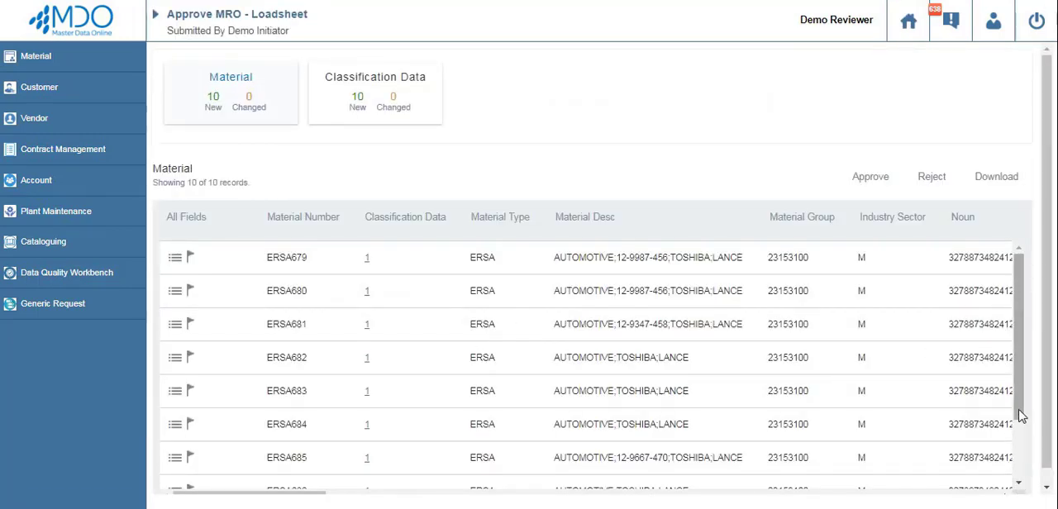
{"action": "left_click_drag", "start_coordinate": [1022, 422], "coordinate": [1022, 356]}
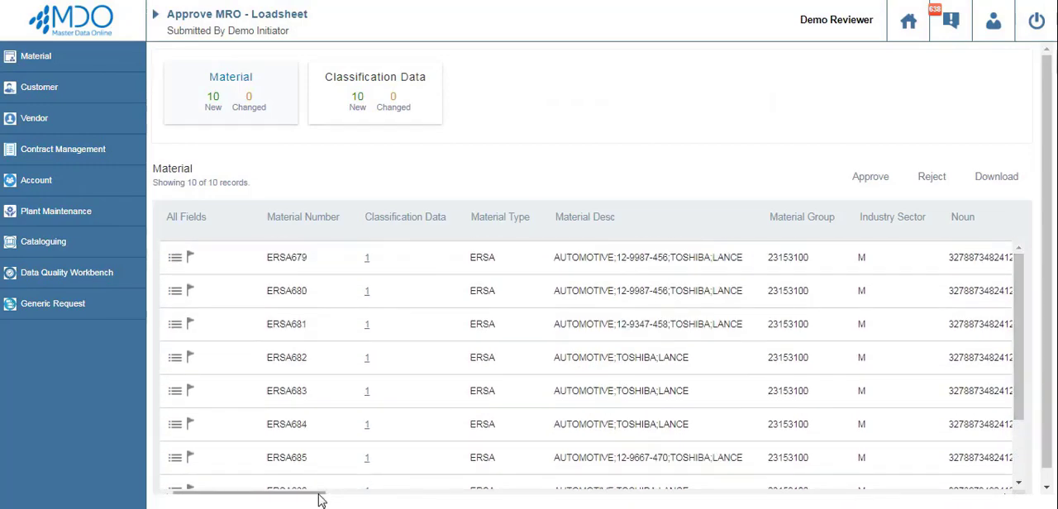
{"action": "left_click_drag", "start_coordinate": [321, 499], "coordinate": [276, 490]}
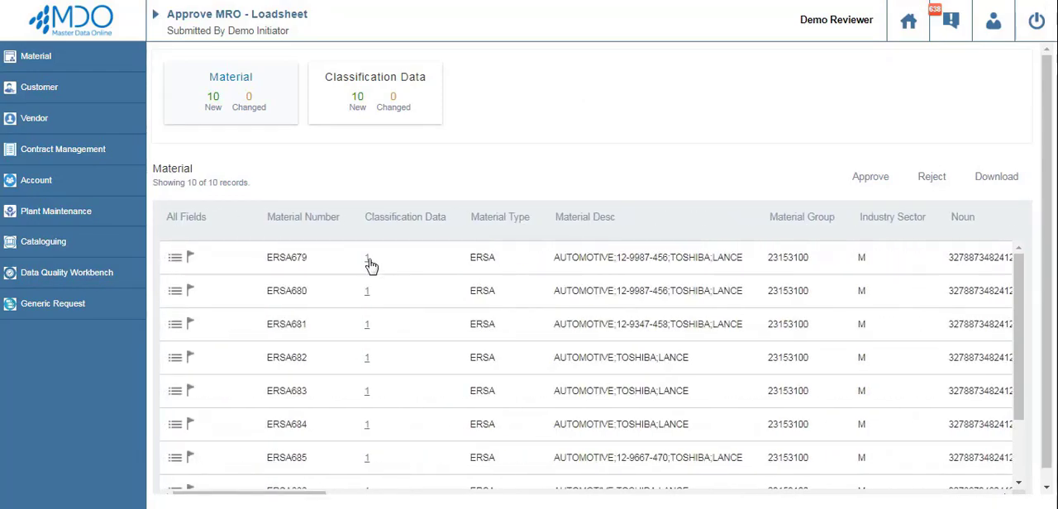
Examine the classification data and characteristic values of material ERSA679, and return to the material list.
{"action": "left_click", "coordinate": [368, 262]}
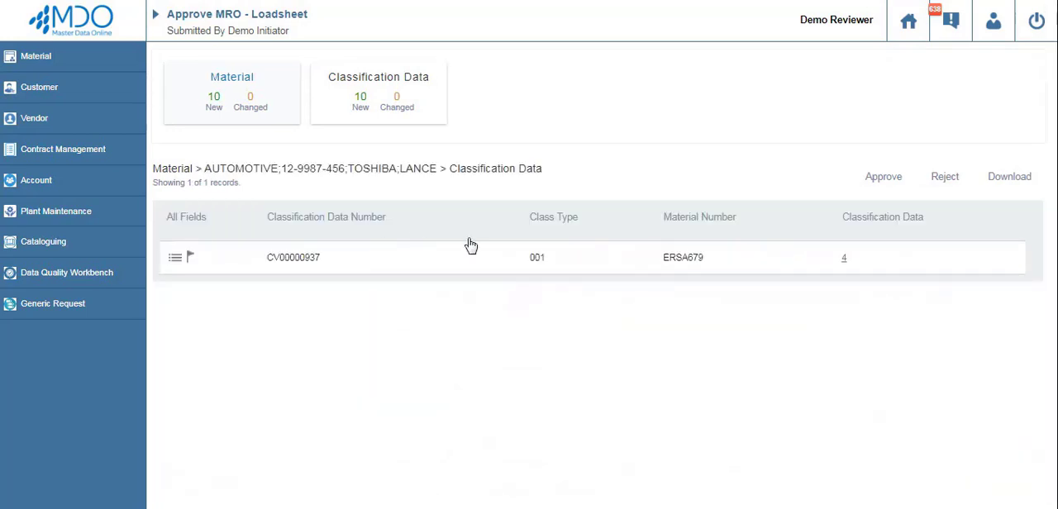
{"action": "left_click", "coordinate": [844, 262]}
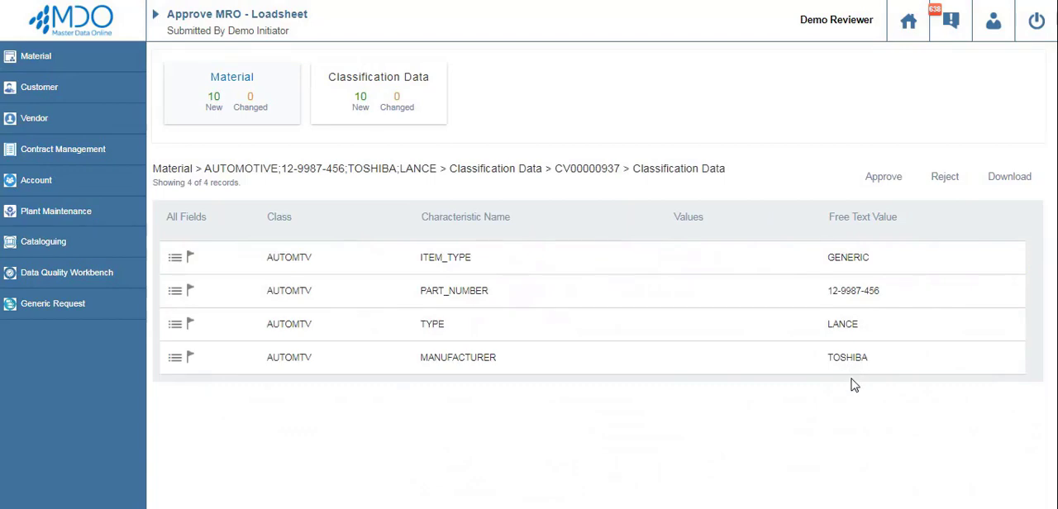
{"action": "left_click", "coordinate": [170, 171]}
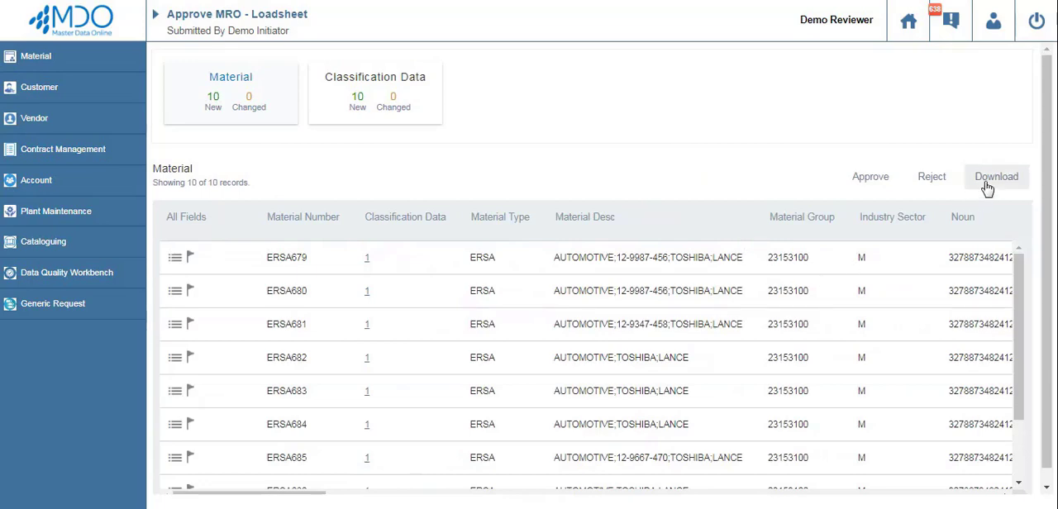
Download the load sheet's material records as ConnektHub.xlsx and open the file in Excel.
{"action": "left_click", "coordinate": [986, 186]}
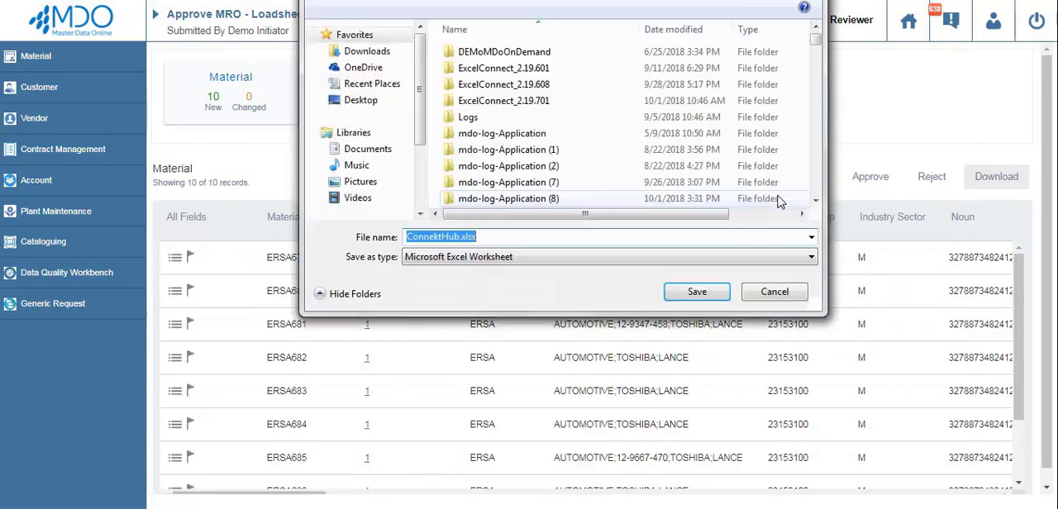
{"action": "left_click", "coordinate": [697, 292]}
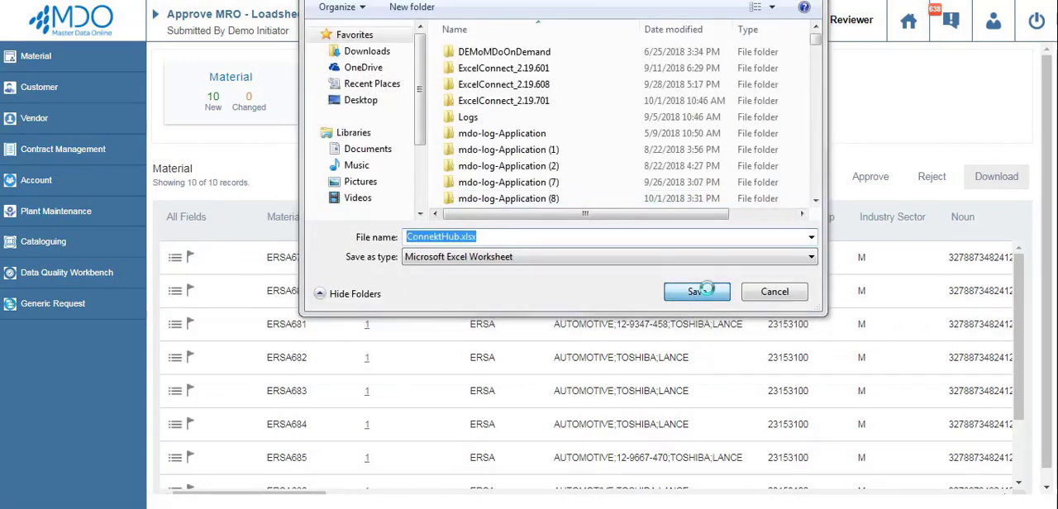
{"action": "left_click", "coordinate": [584, 242]}
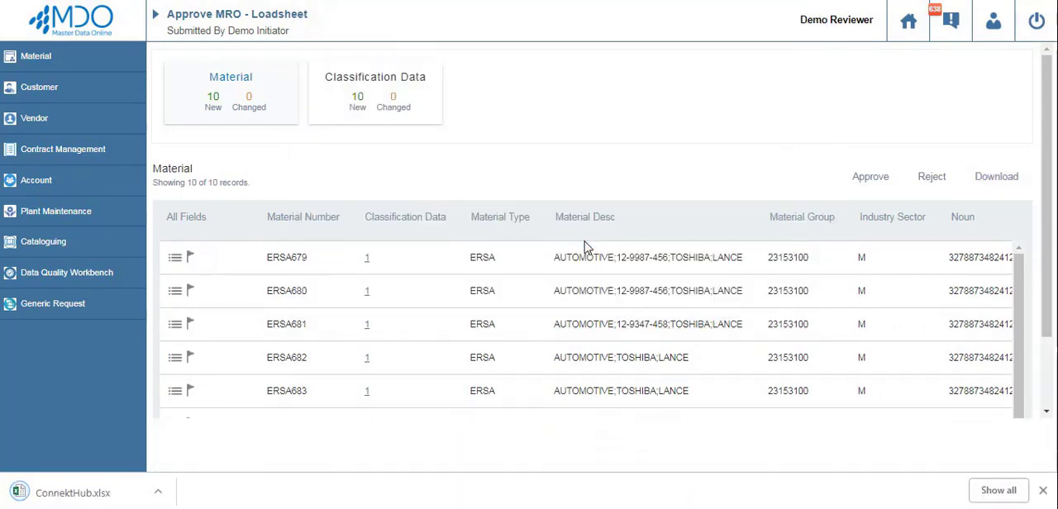
{"action": "left_click", "coordinate": [70, 489]}
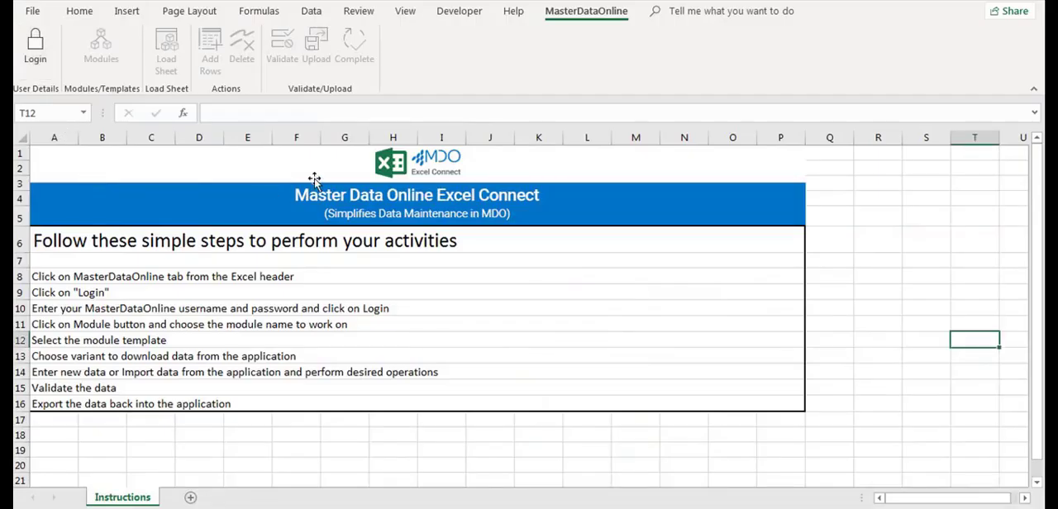
Log in to MasterDataOnline in the downloaded workbook with the reviewer's username and password.
{"action": "left_click", "coordinate": [35, 46]}
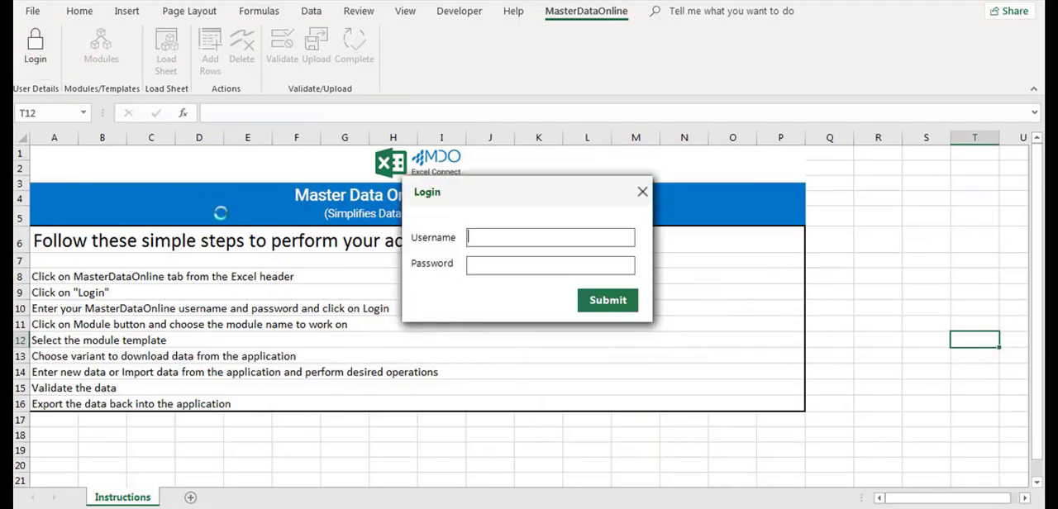
{"action": "type", "text": "demorev"}
{"action": "key", "text": "Tab"}
{"action": "type", "text": "**************"}
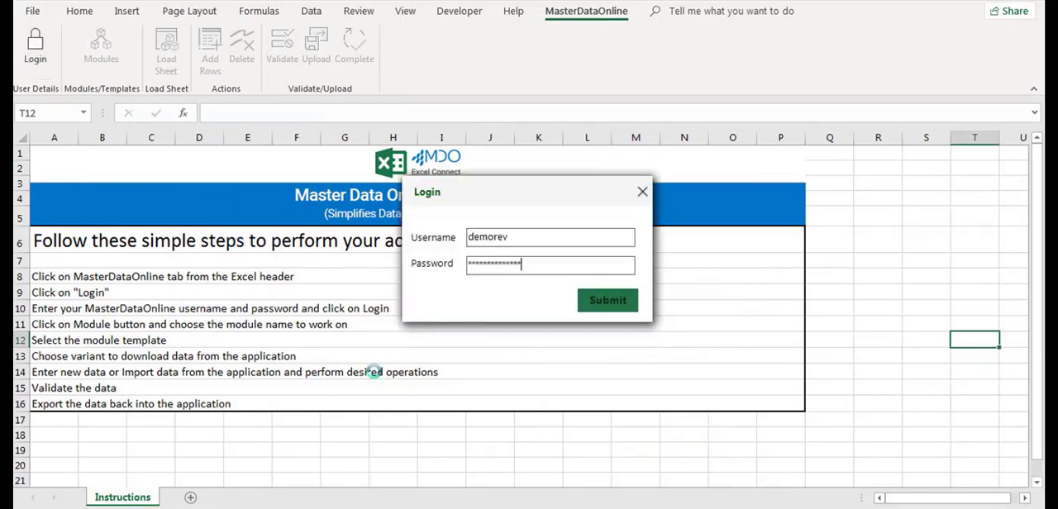
{"action": "key", "text": "Return"}
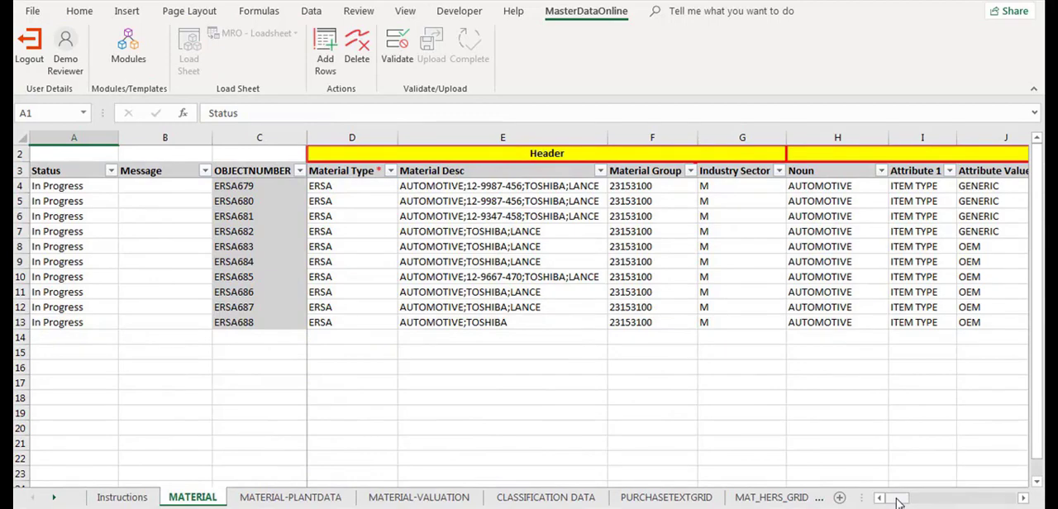
Set the Unit of Weight to KG for ERSA679 and fill it down through ERSA688 in the MATERIAL sheet.
{"action": "left_click_drag", "start_coordinate": [899, 502], "coordinate": [958, 500]}
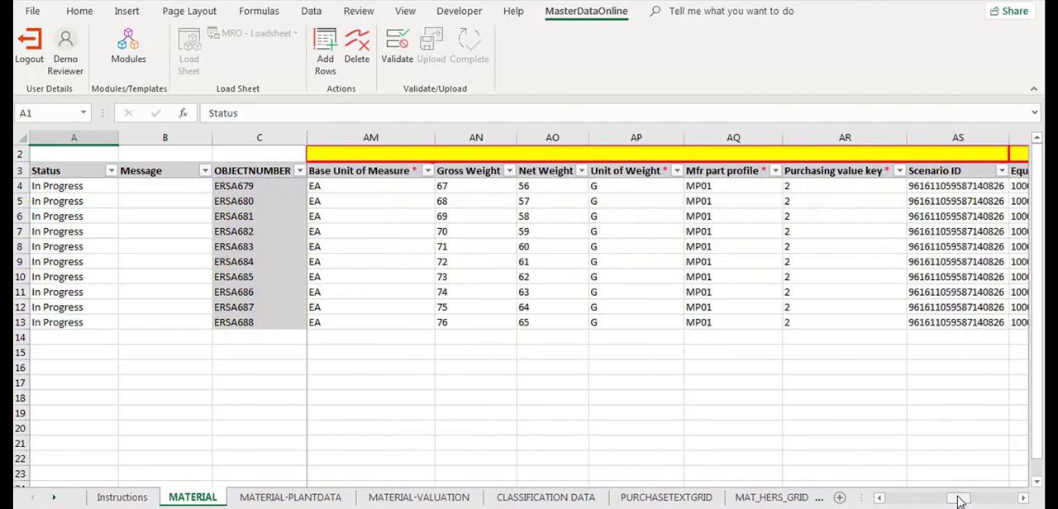
{"action": "left_click", "coordinate": [646, 187]}
{"action": "left_click", "coordinate": [690, 186]}
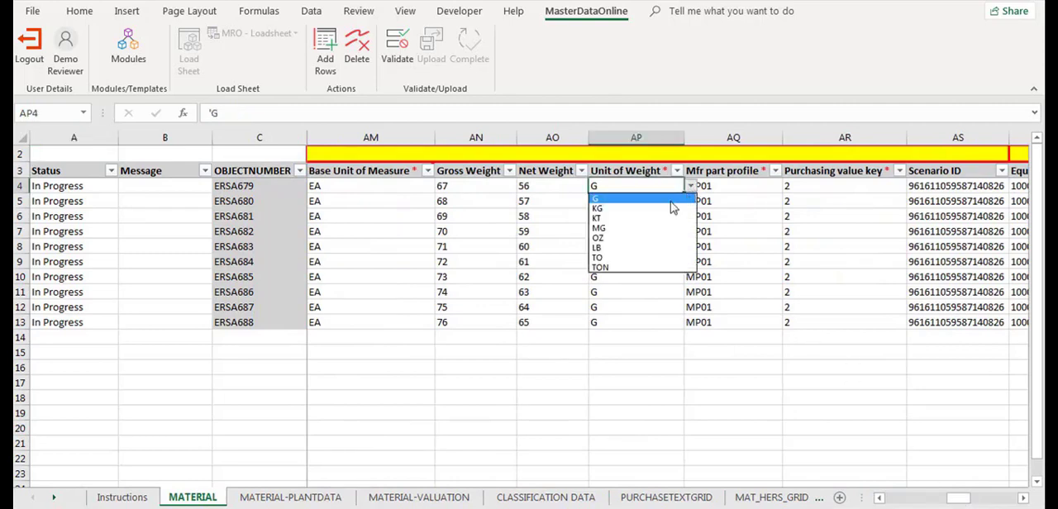
{"action": "left_click", "coordinate": [675, 210]}
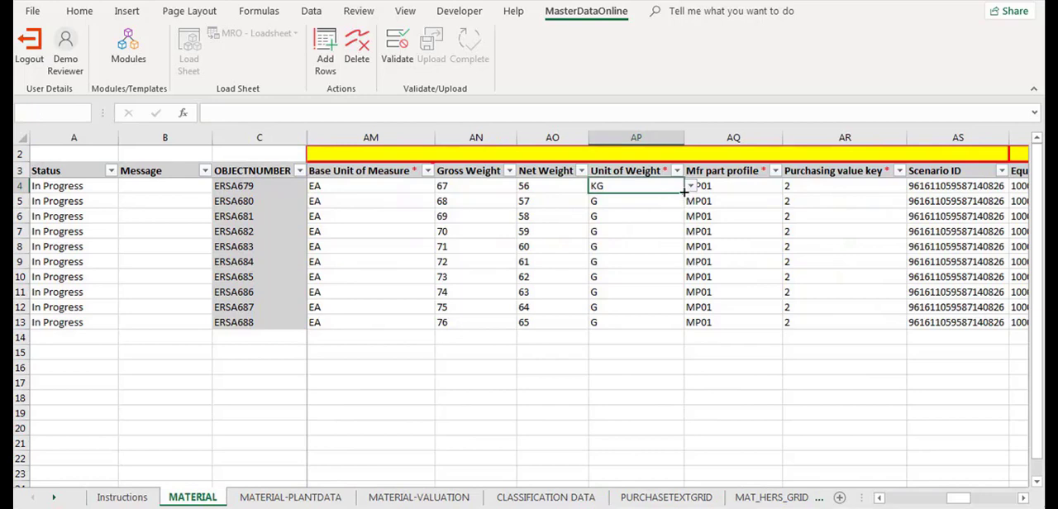
{"action": "double_click", "coordinate": [685, 191]}
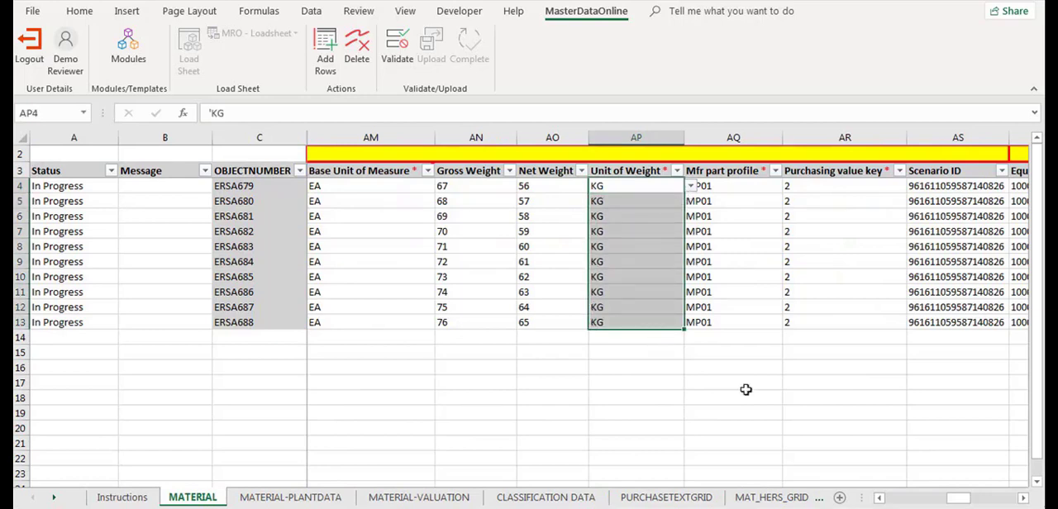
Set the Gross Weight of ERSA682 to 75 in the MATERIAL sheet.
{"action": "left_click_drag", "start_coordinate": [959, 504], "coordinate": [951, 504]}
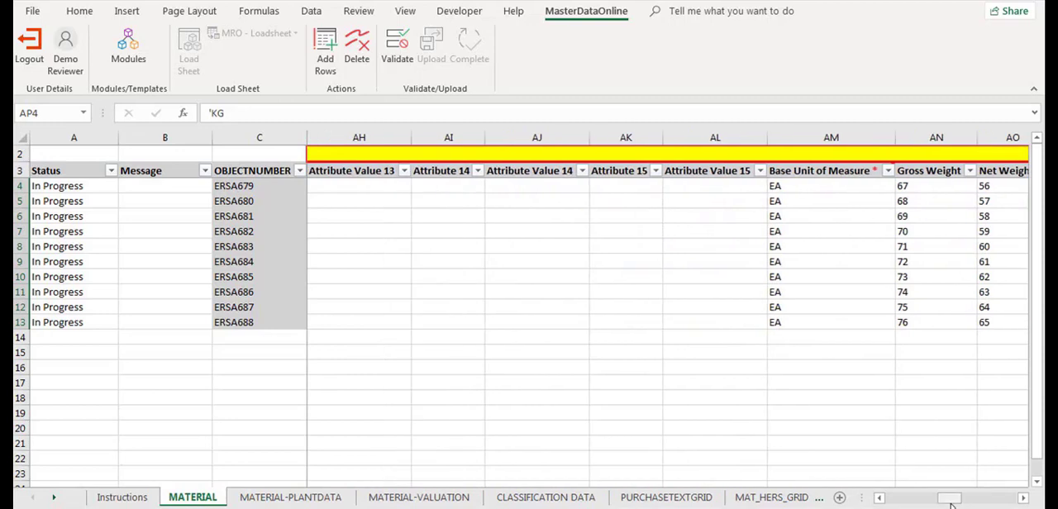
{"action": "left_click", "coordinate": [938, 233]}
{"action": "double_click", "coordinate": [939, 233]}
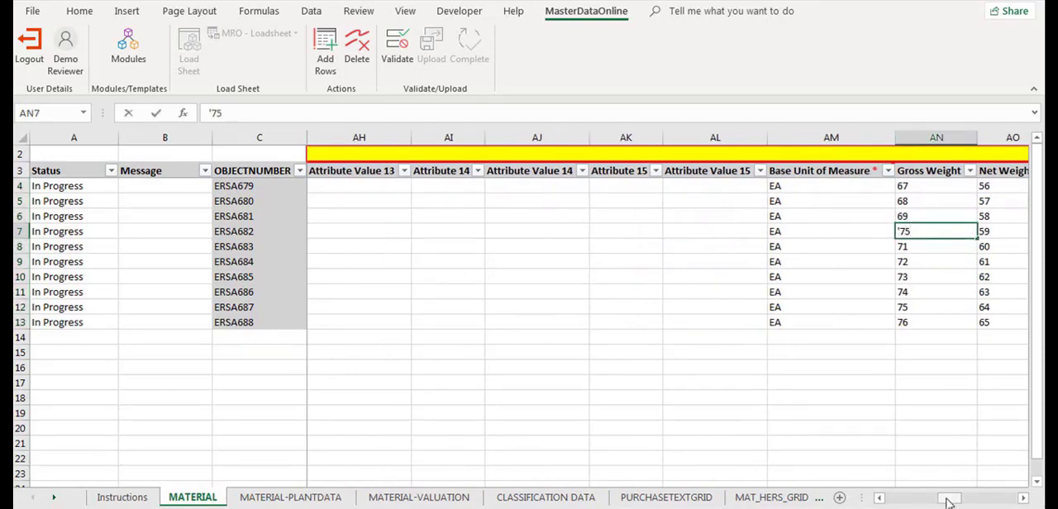
Choose part number 12-9347-458 as Attribute Value 2 of ERSA682.
{"action": "left_click_drag", "start_coordinate": [948, 503], "coordinate": [902, 503]}
{"action": "left_click", "coordinate": [837, 233]}
{"action": "left_click", "coordinate": [844, 234]}
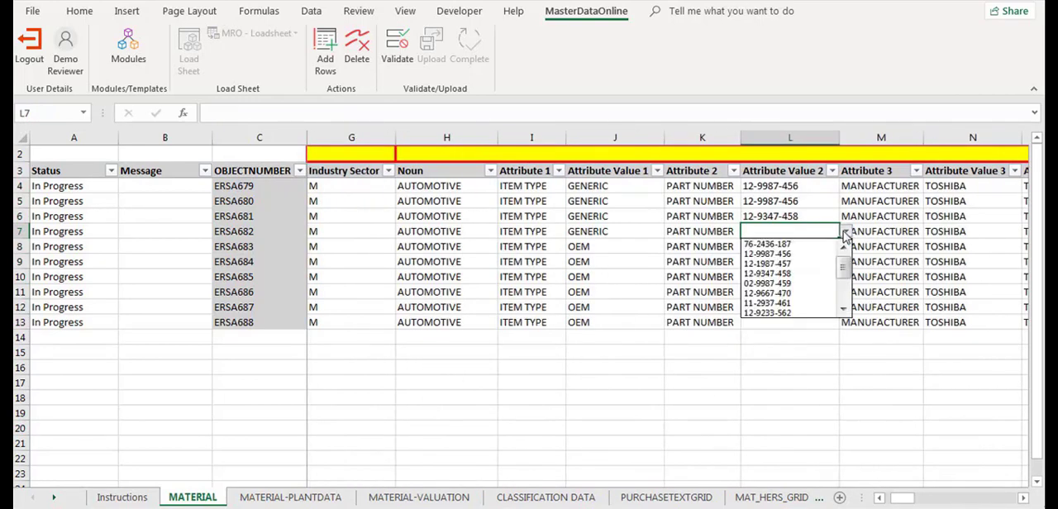
{"action": "left_click", "coordinate": [807, 274]}
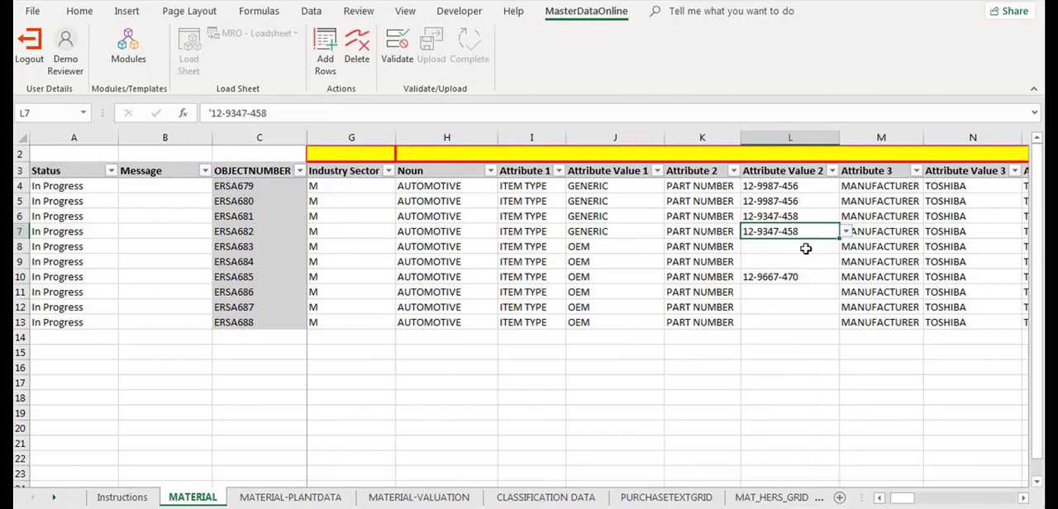
Fill the remaining blank part numbers: 12-9667-470 for ERSA683 and ERSA686, 11-2937-461 for ERSA684 and ERSA688, 12-9233-562 for ERSA687.
{"action": "left_click", "coordinate": [829, 245]}
{"action": "left_click", "coordinate": [845, 248]}
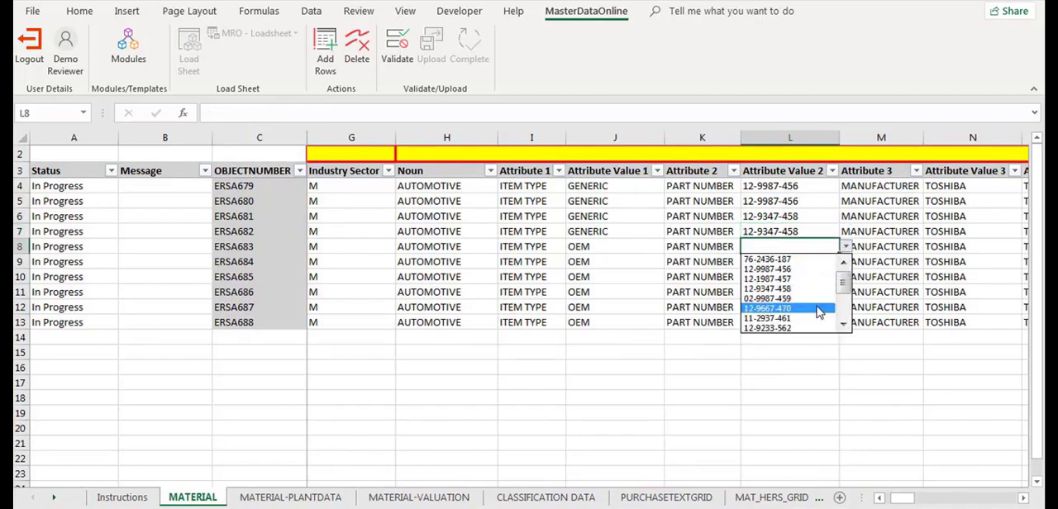
{"action": "left_click", "coordinate": [817, 307]}
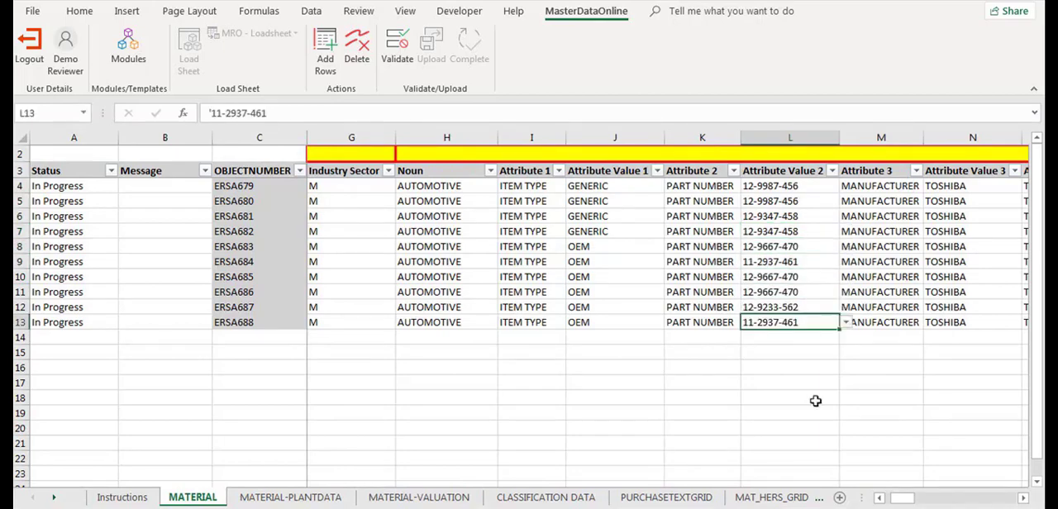
{"action": "left_click", "coordinate": [816, 400]}
Validate and upload the corrected load sheet, and complete it to trigger the workflow.
{"action": "mouse_move", "coordinate": [903, 498]}
{"action": "left_mouse_down"}
{"action": "mouse_move", "coordinate": [942, 499]}
{"action": "mouse_move", "coordinate": [893, 499]}
{"action": "left_mouse_up"}
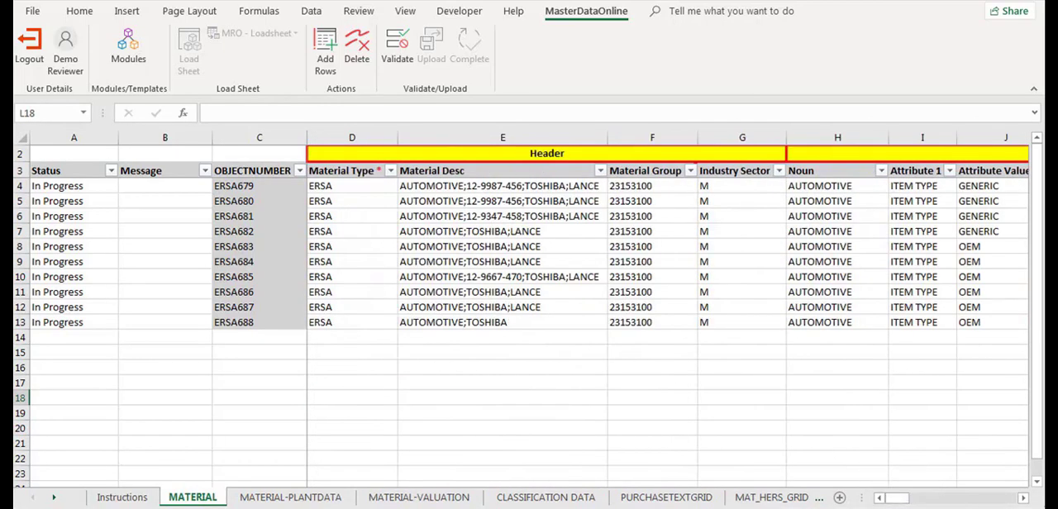
{"action": "left_click", "coordinate": [396, 48]}
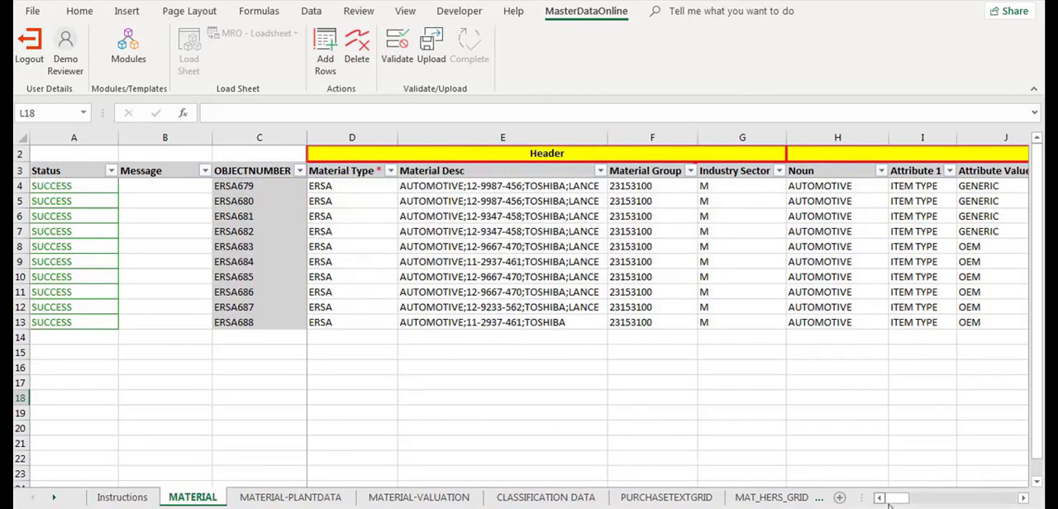
{"action": "left_click", "coordinate": [430, 46]}
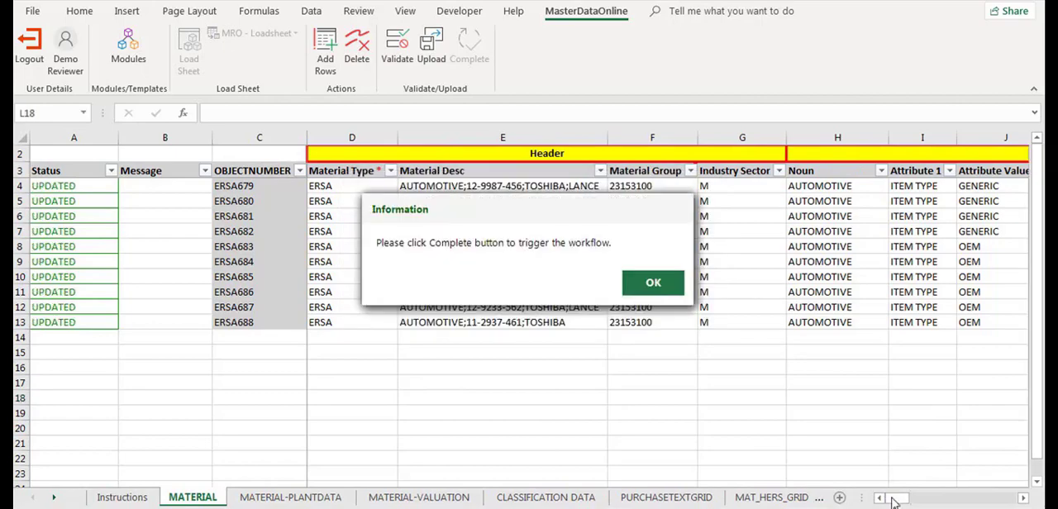
{"action": "left_click", "coordinate": [674, 288]}
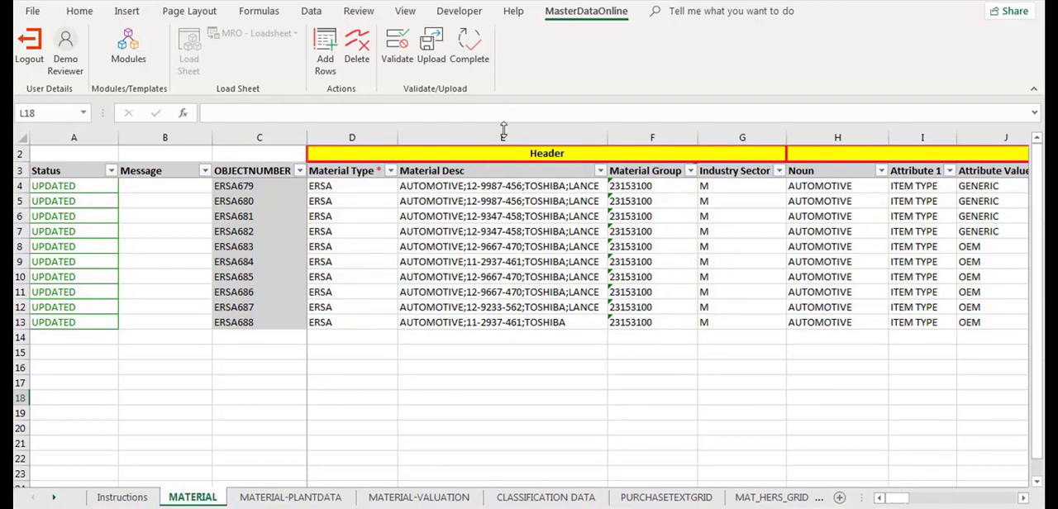
{"action": "left_click", "coordinate": [478, 58]}
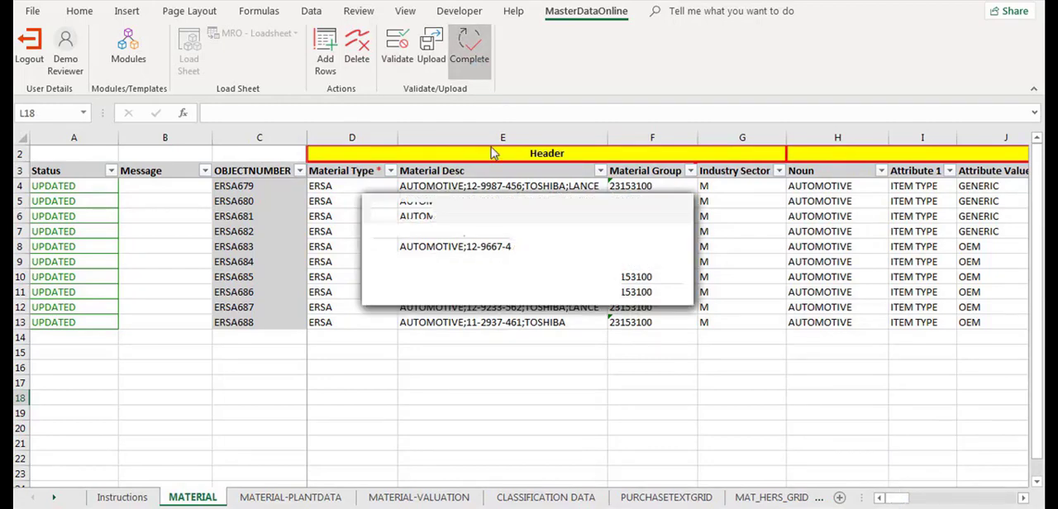
{"action": "left_click", "coordinate": [636, 283]}
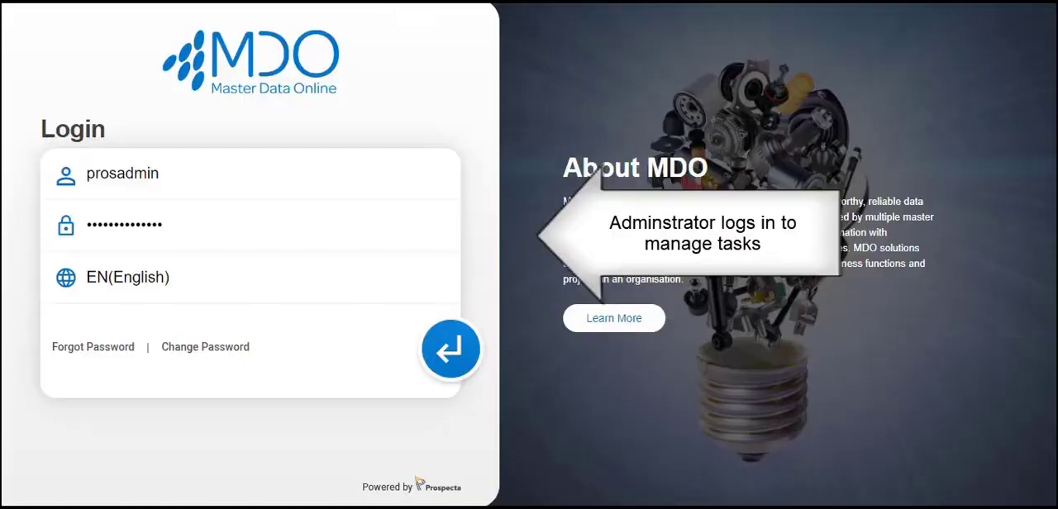
Switch to the MDO web application, log in as administrator, and open Request Administrator.
{"action": "left_click", "coordinate": [451, 350]}
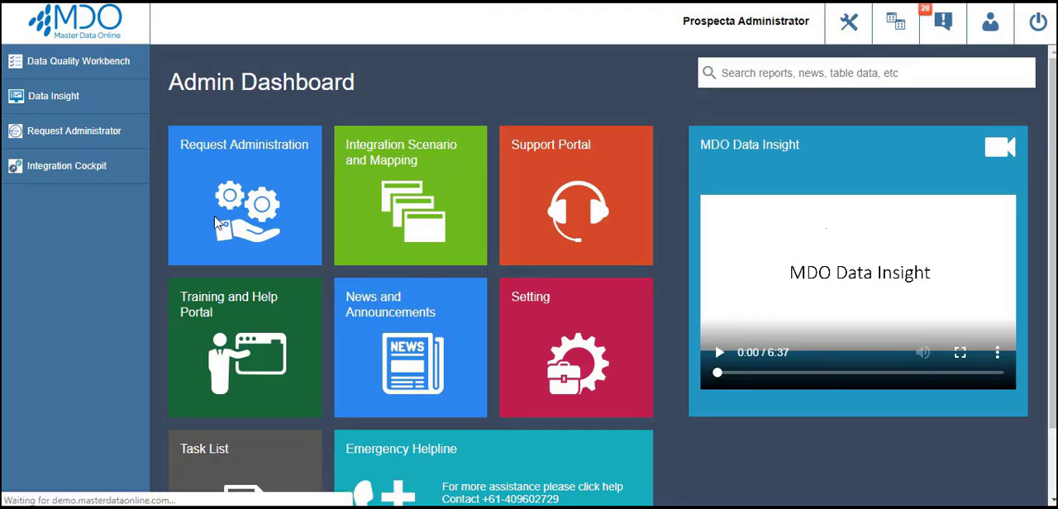
{"action": "left_click", "coordinate": [98, 145]}
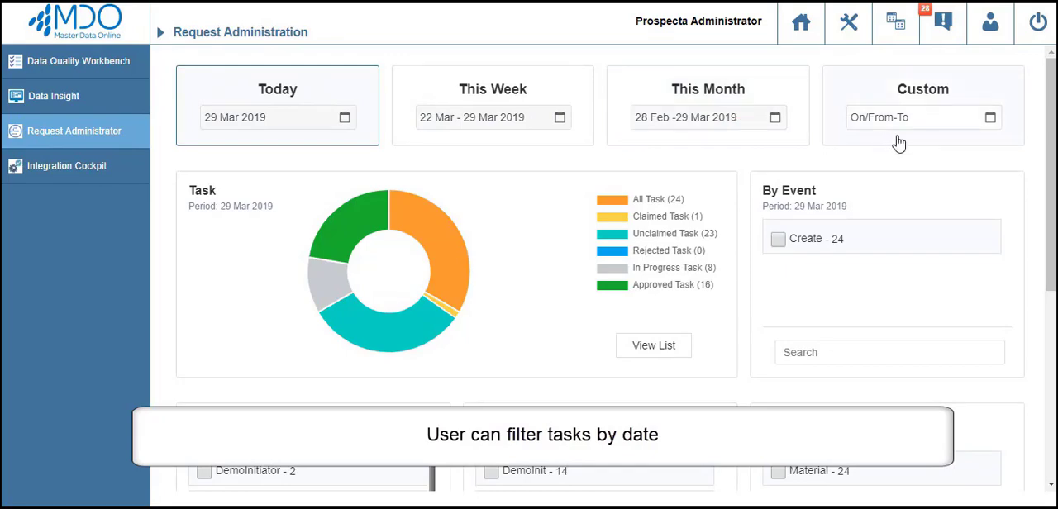
Filter the tasks by a custom date range from 13 Feb 2019 to 22 Mar 2019.
{"action": "left_click", "coordinate": [991, 121]}
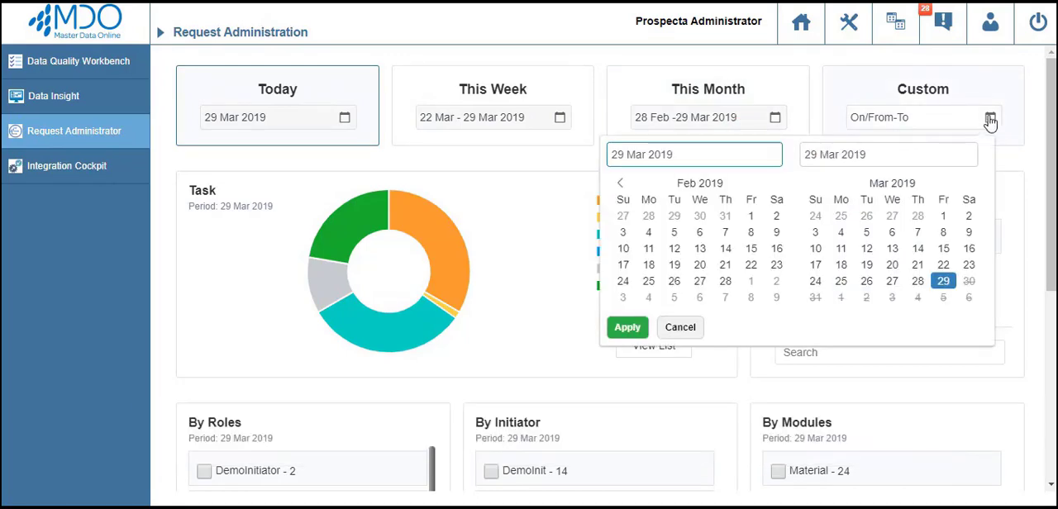
{"action": "left_click", "coordinate": [945, 266]}
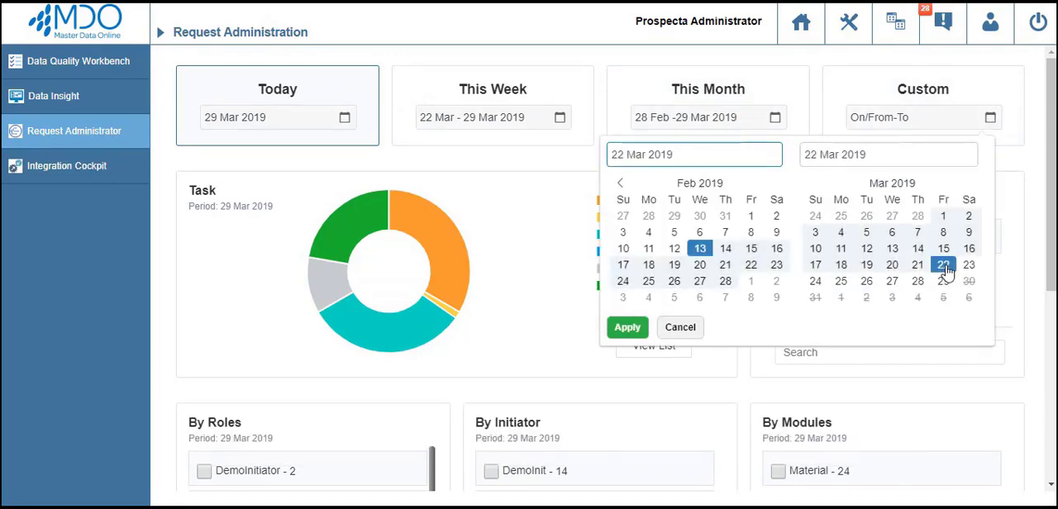
{"action": "left_click", "coordinate": [627, 329]}
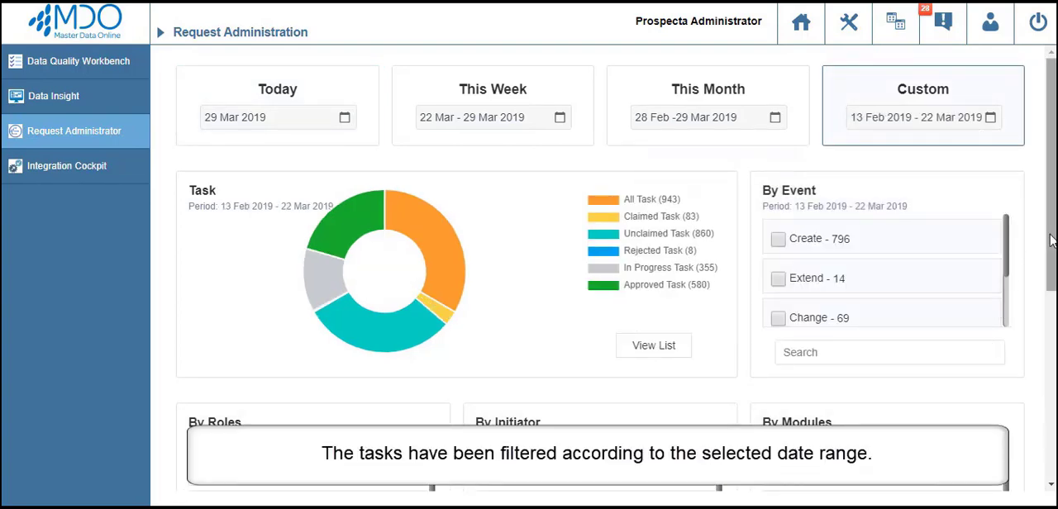
Review the filter criteria sections and the task status chart, hiding and showing the Approved Task segment.
{"action": "scroll", "coordinate": [1051, 239], "scroll_direction": "down", "scroll_amount": 1}
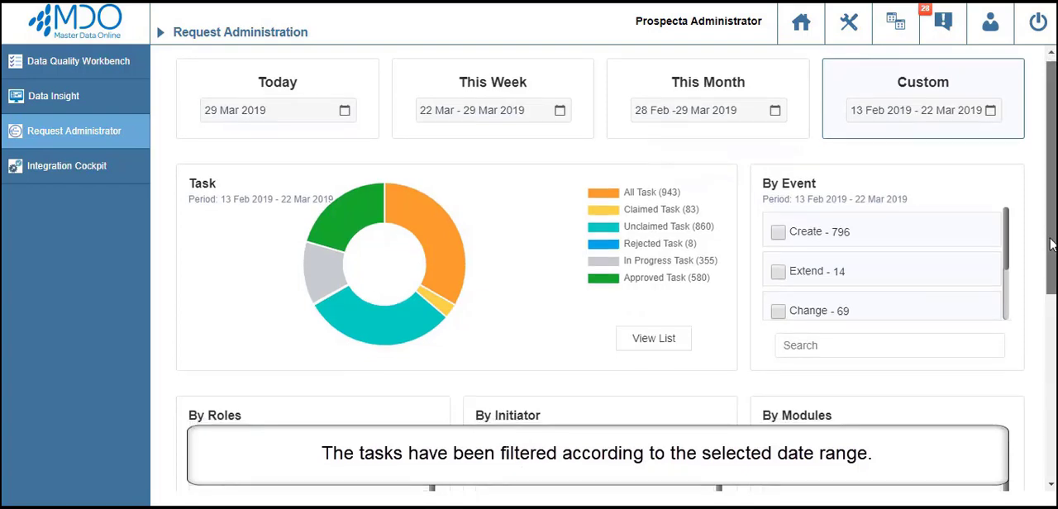
{"action": "scroll", "coordinate": [1051, 243], "scroll_direction": "down", "scroll_amount": 3}
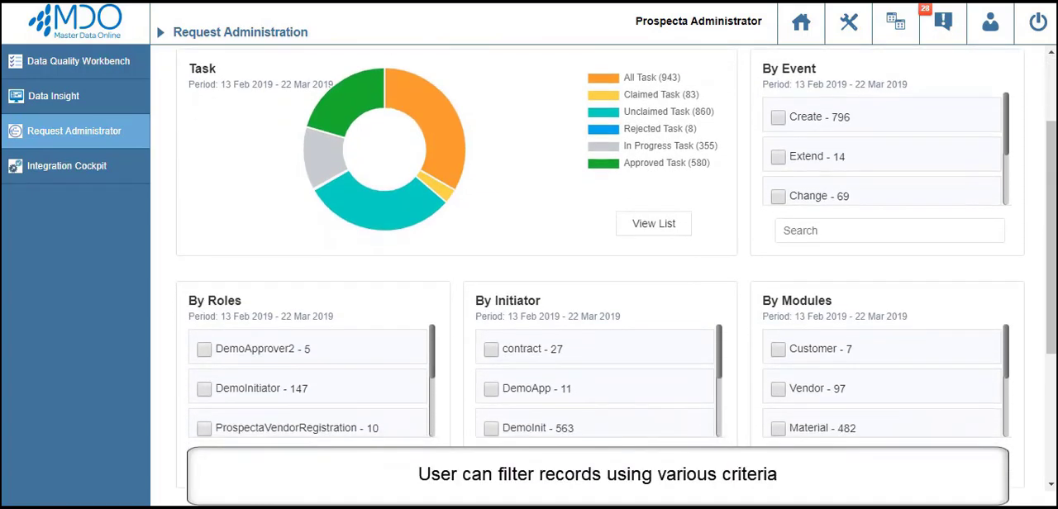
{"action": "scroll", "coordinate": [1053, 314], "scroll_direction": "down", "scroll_amount": 1}
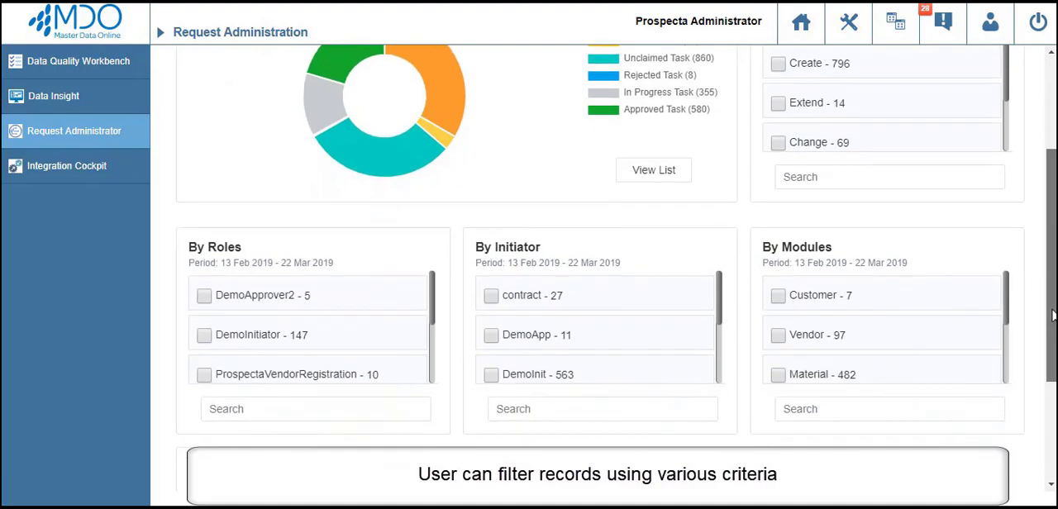
{"action": "left_click_drag", "start_coordinate": [1053, 315], "coordinate": [1053, 251]}
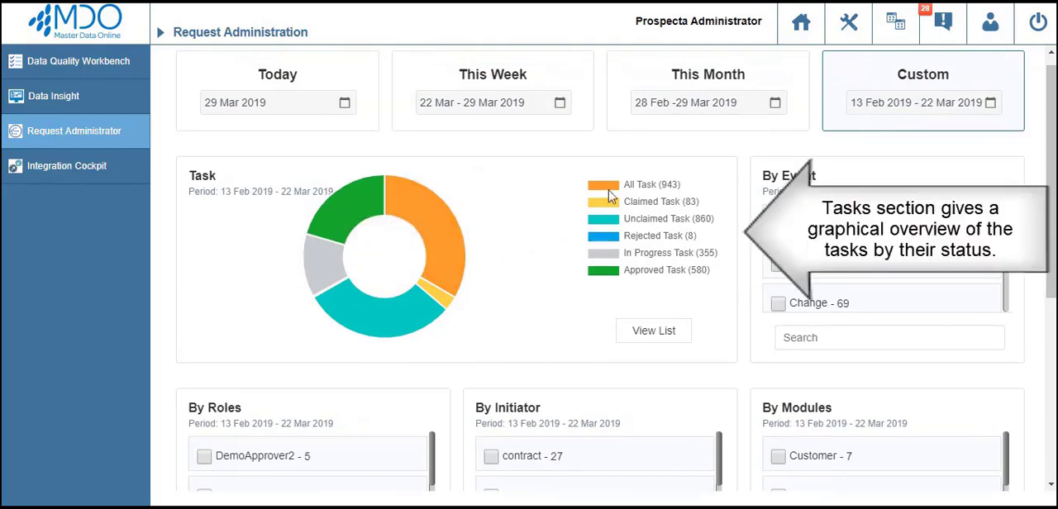
{"action": "left_click", "coordinate": [614, 275]}
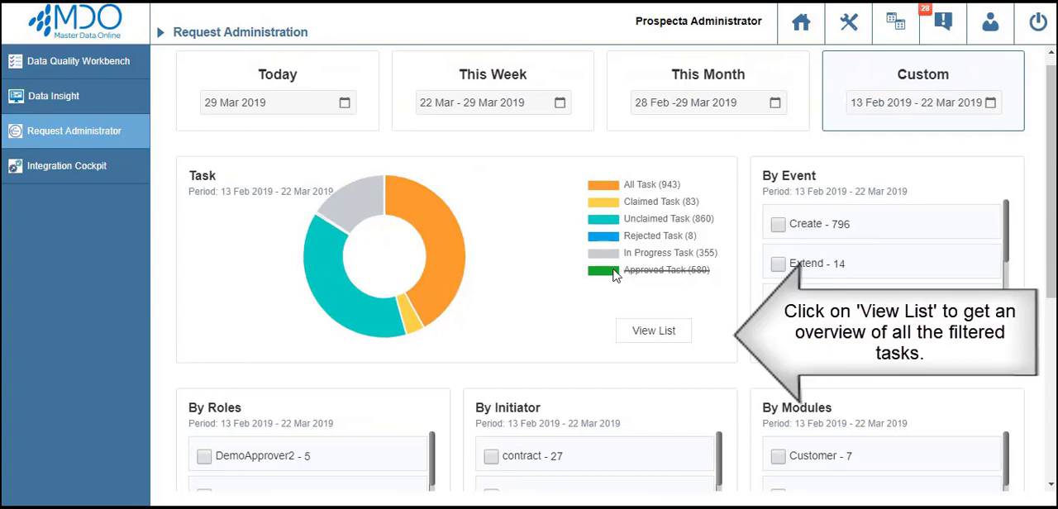
{"action": "left_click", "coordinate": [618, 269]}
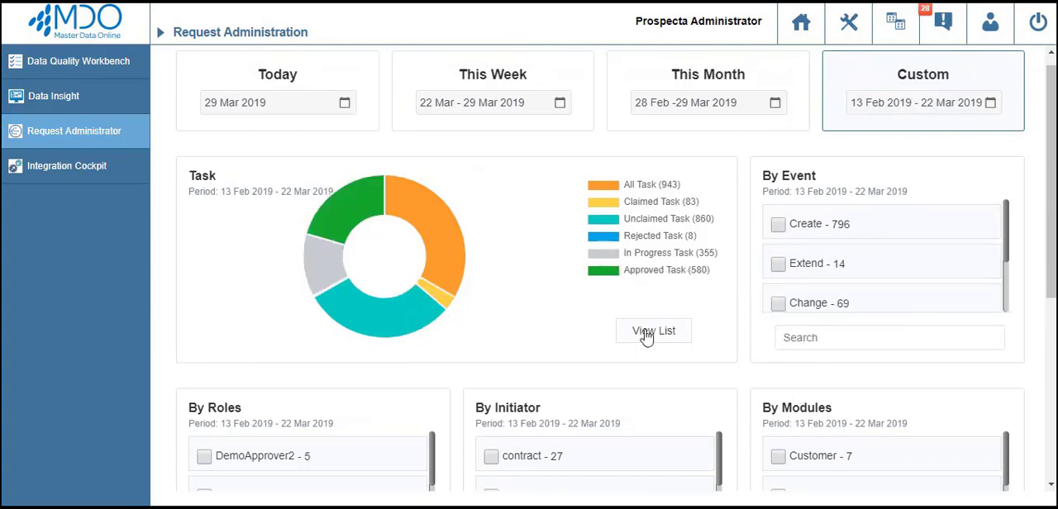
Open the list of filtered tasks and review its columns from object number through due date, required time, overdue time and action.
{"action": "left_click", "coordinate": [646, 333]}
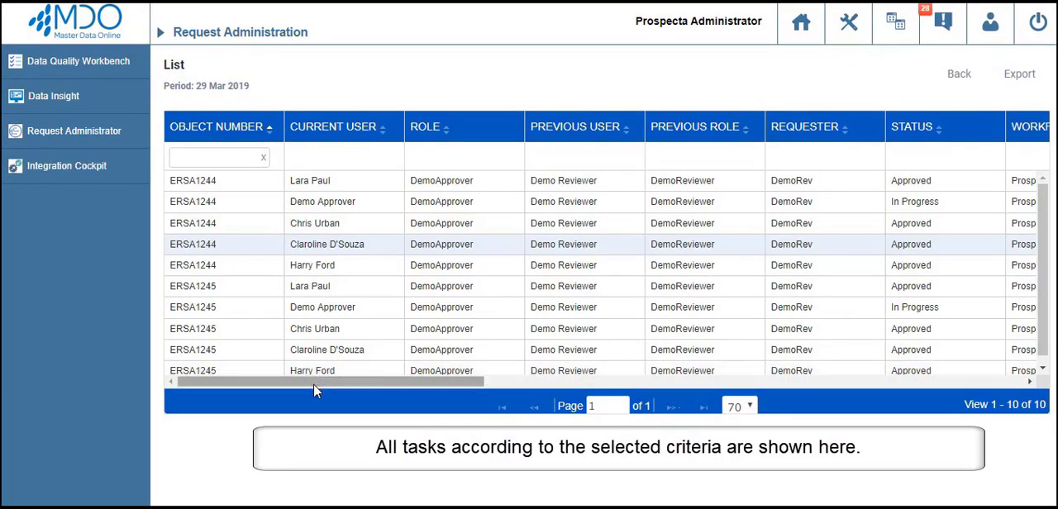
{"action": "left_click_drag", "start_coordinate": [314, 385], "coordinate": [652, 383]}
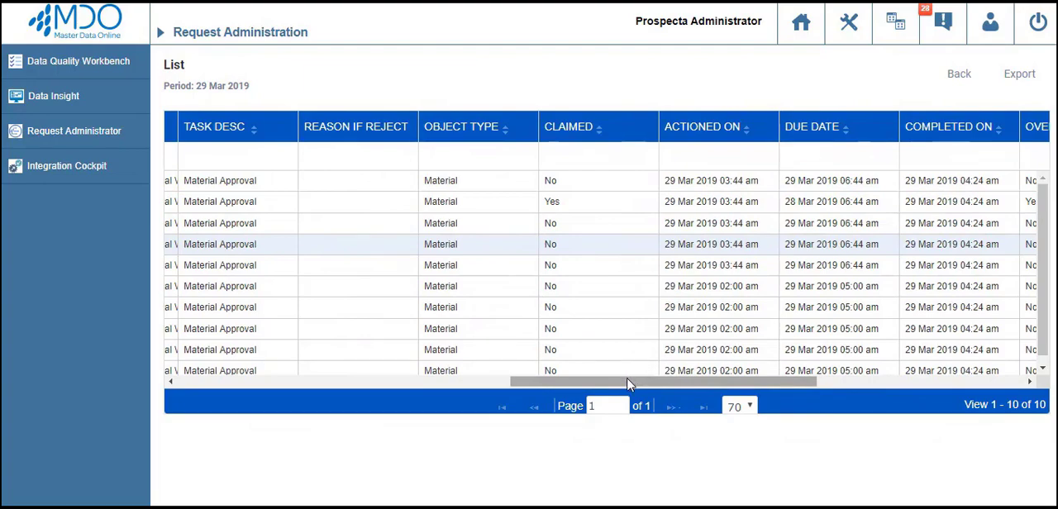
{"action": "left_click_drag", "start_coordinate": [628, 384], "coordinate": [685, 374]}
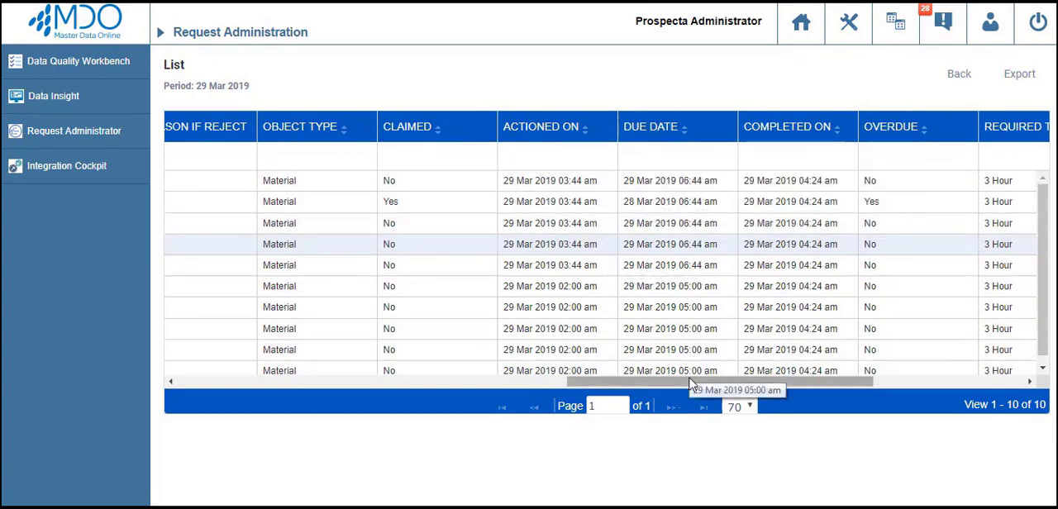
{"action": "left_click_drag", "start_coordinate": [690, 384], "coordinate": [734, 385]}
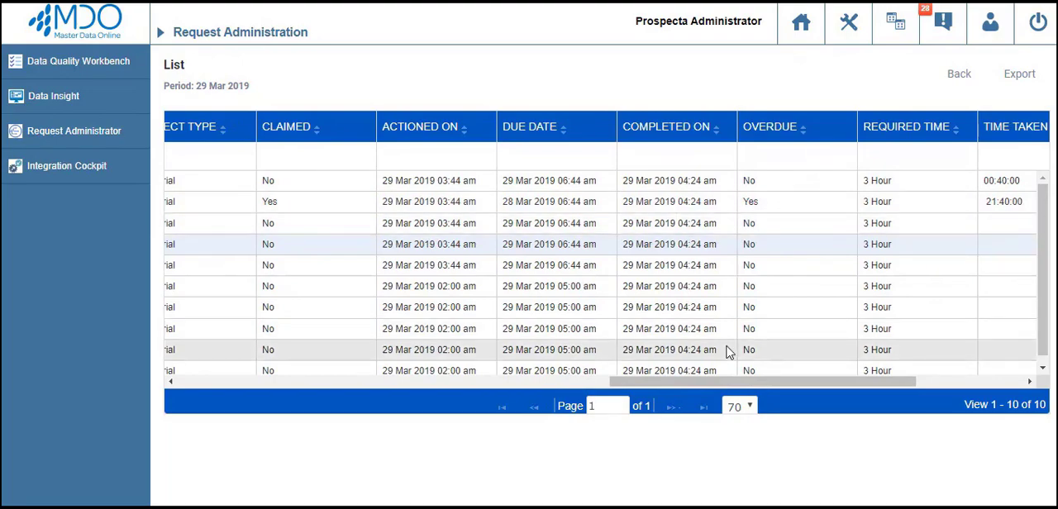
{"action": "left_click_drag", "start_coordinate": [722, 382], "coordinate": [794, 381]}
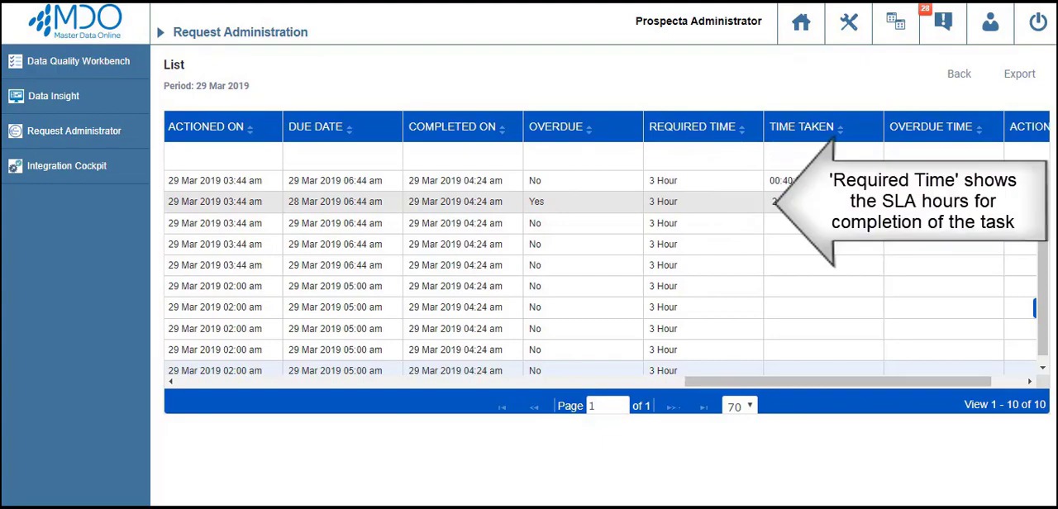
{"action": "left_click_drag", "start_coordinate": [866, 390], "coordinate": [909, 385]}
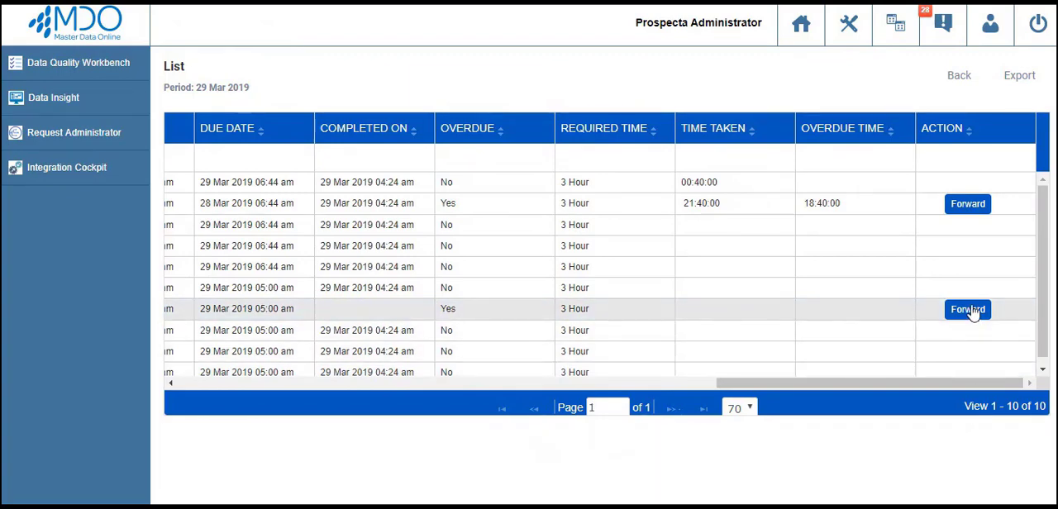
Forward the in-progress approval task of ERSA1245 to the last user offered for To User.
{"action": "left_click", "coordinate": [968, 310]}
{"action": "left_click", "coordinate": [674, 202]}
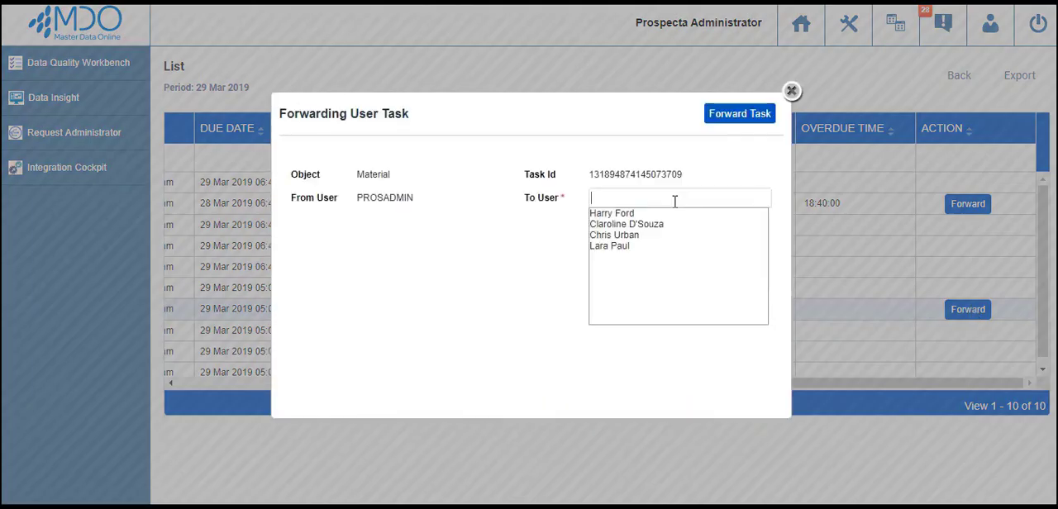
{"action": "left_click", "coordinate": [626, 246]}
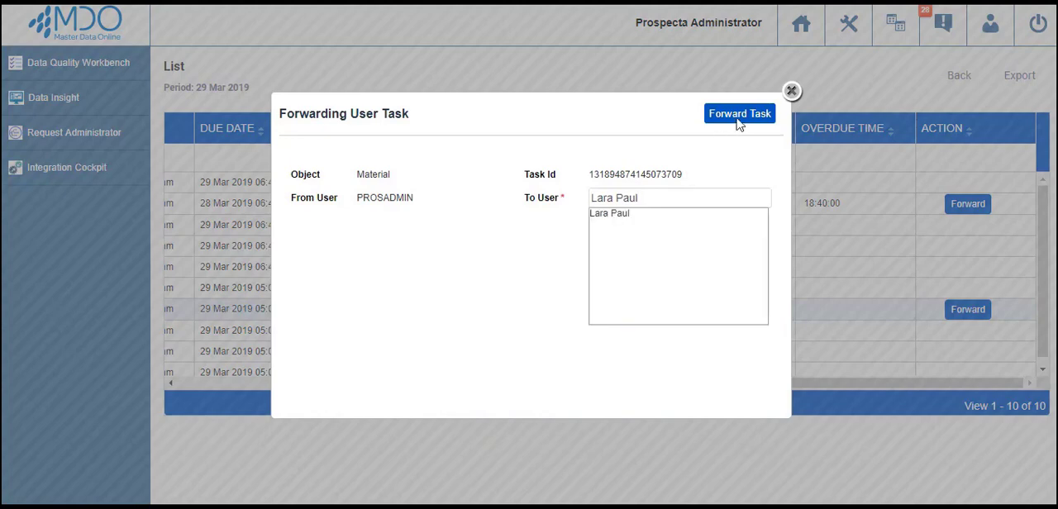
{"action": "left_click", "coordinate": [738, 113]}
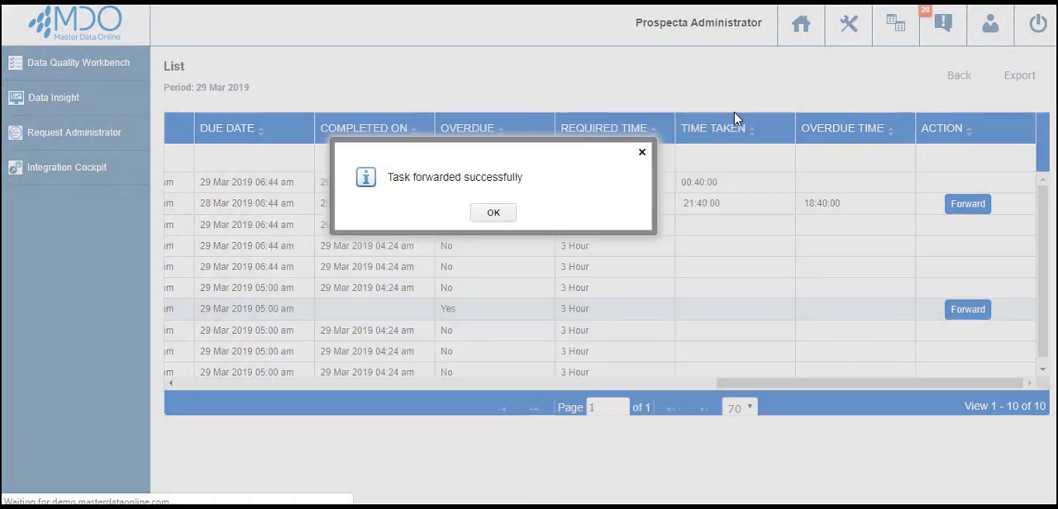
{"action": "left_click", "coordinate": [504, 214]}
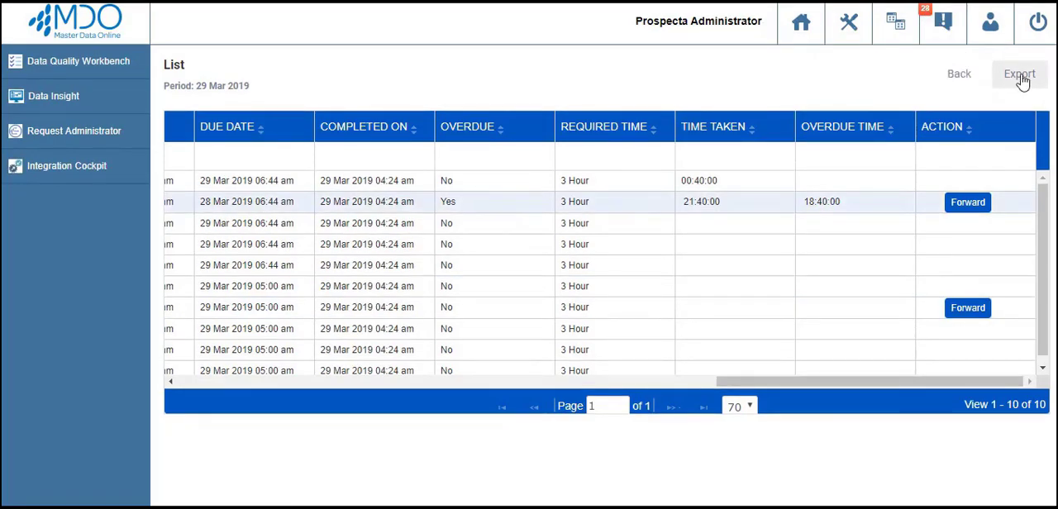
Export the task list and open the downloaded Task List Report.csv in Excel.
{"action": "left_click", "coordinate": [1021, 76]}
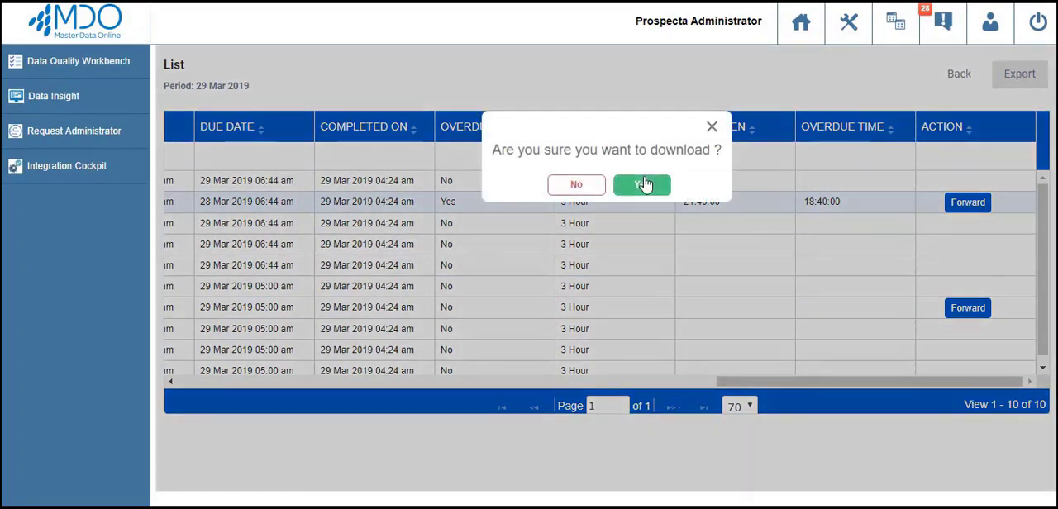
{"action": "left_click", "coordinate": [641, 185]}
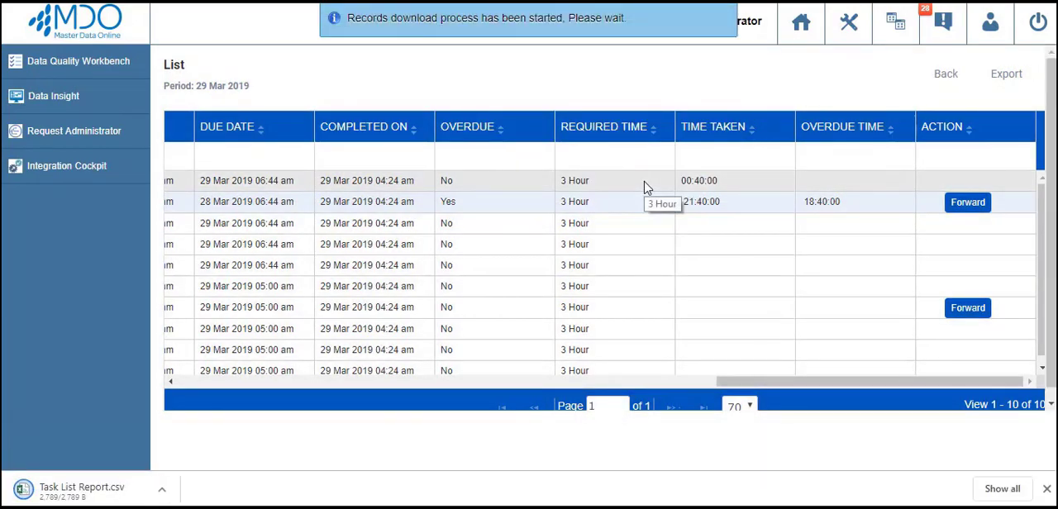
{"action": "left_click", "coordinate": [113, 486]}
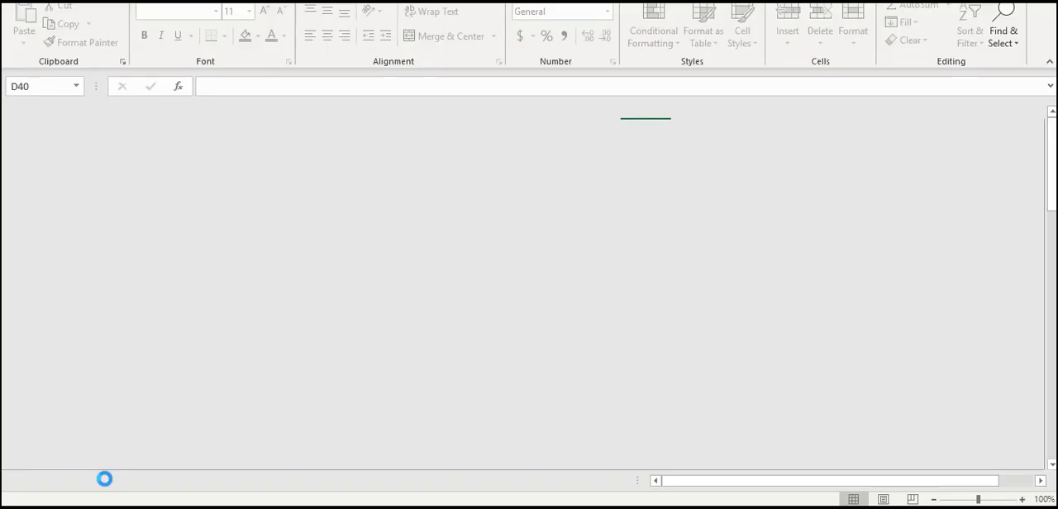